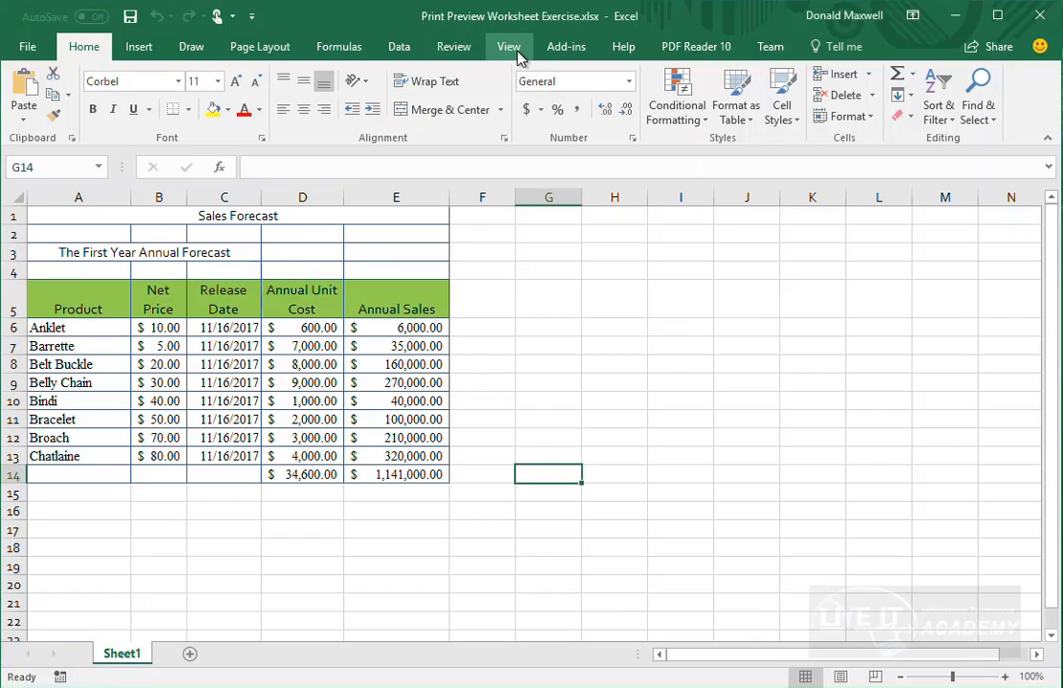
# - Switch to Page Break Preview and fit the print area to the table, A1 through E14
pyautogui.click(516, 53)
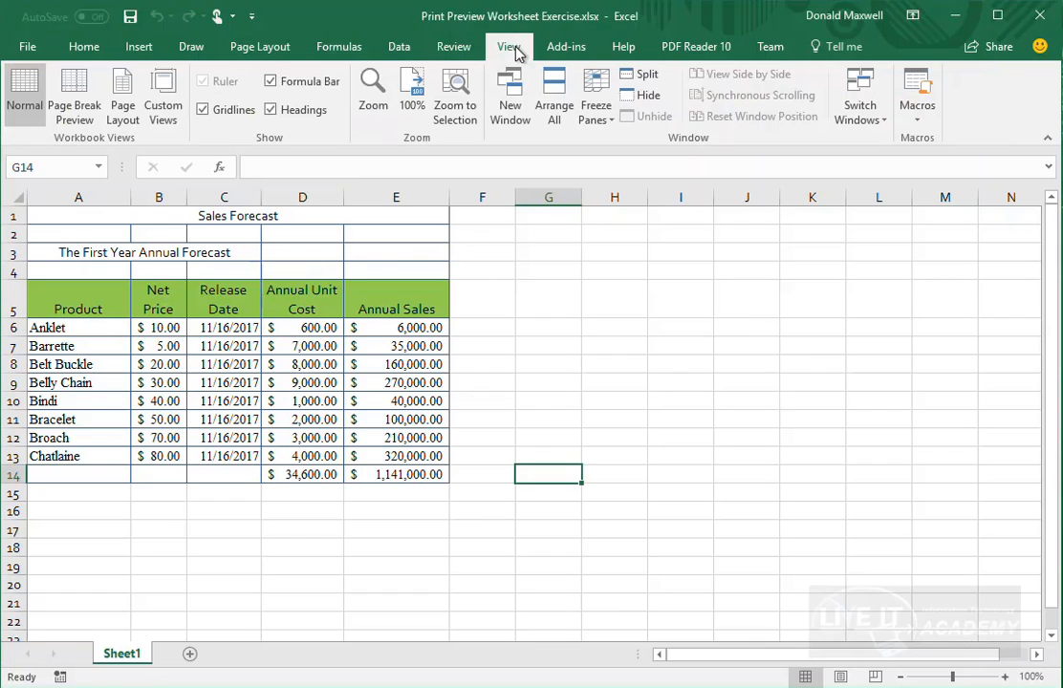
pyautogui.click(80, 123)
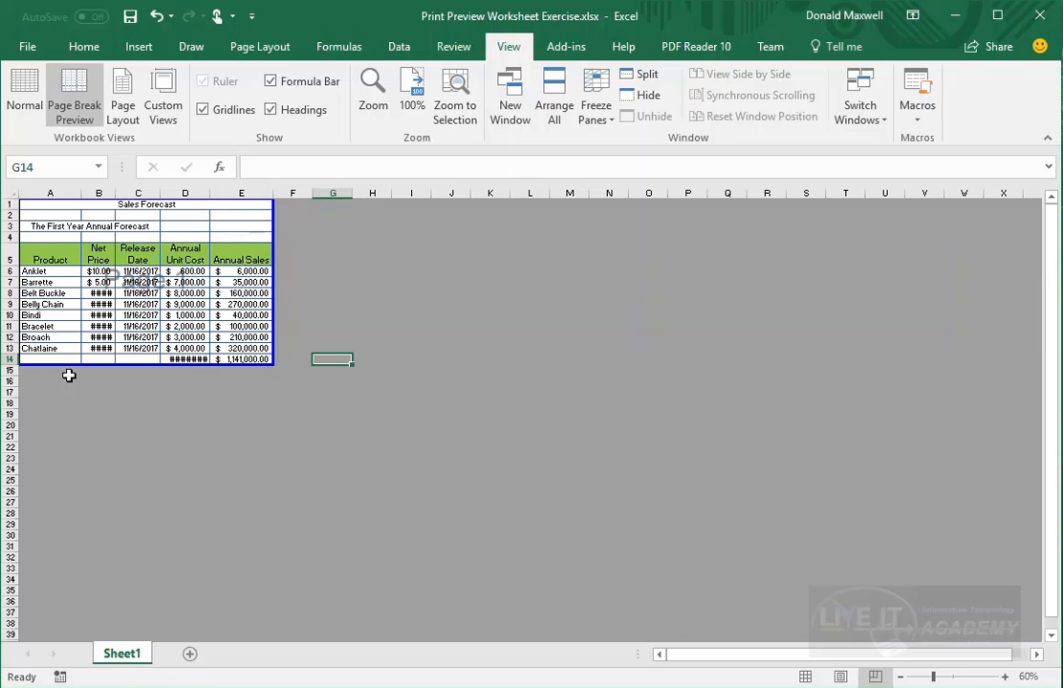
pyautogui.moveTo(265, 358); pyautogui.dragTo(975, 664)
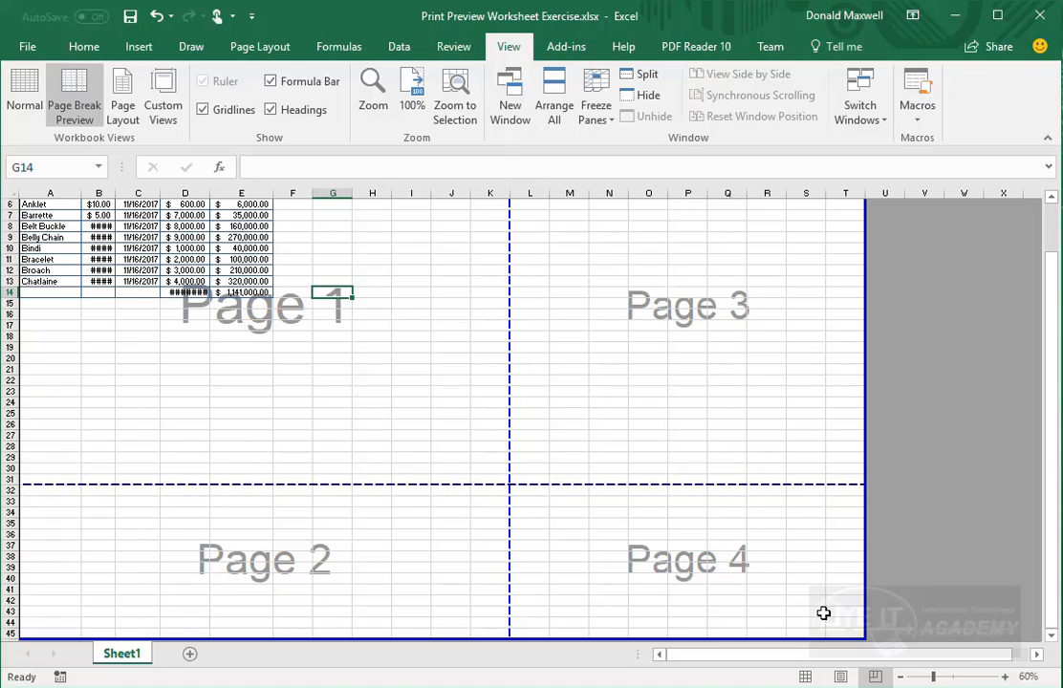
pyautogui.moveTo(865, 637); pyautogui.dragTo(280, 295)
pyautogui.scroll(2, 375, 379)
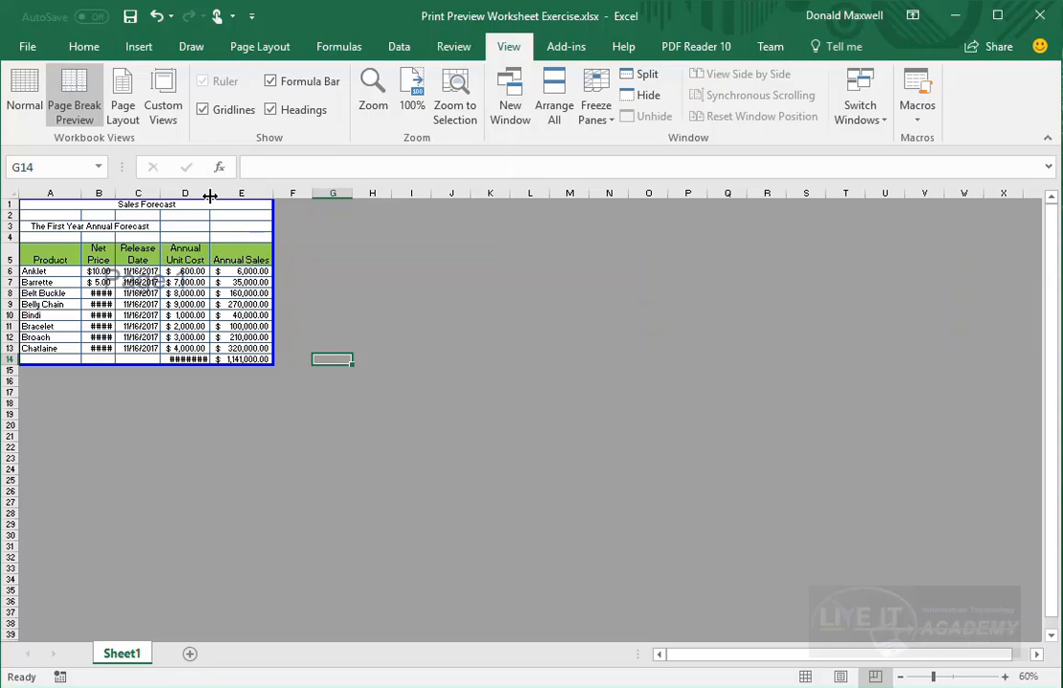
# - Widen columns D and B so their values show instead of ####
pyautogui.moveTo(211, 195); pyautogui.dragTo(217, 194)
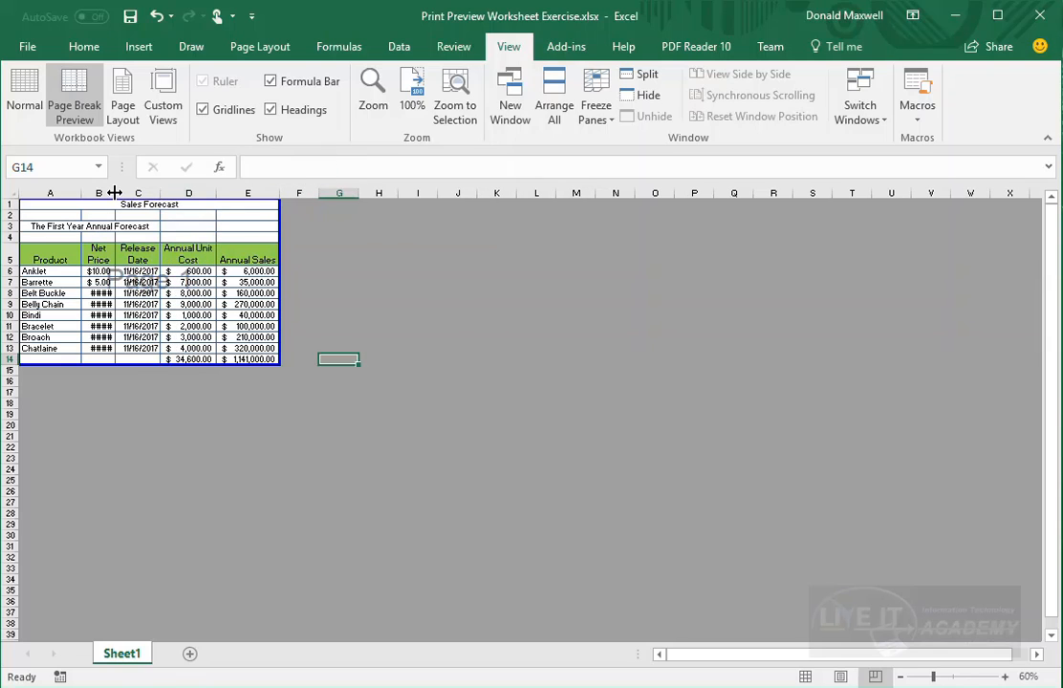
pyautogui.moveTo(114, 193); pyautogui.dragTo(123, 190)
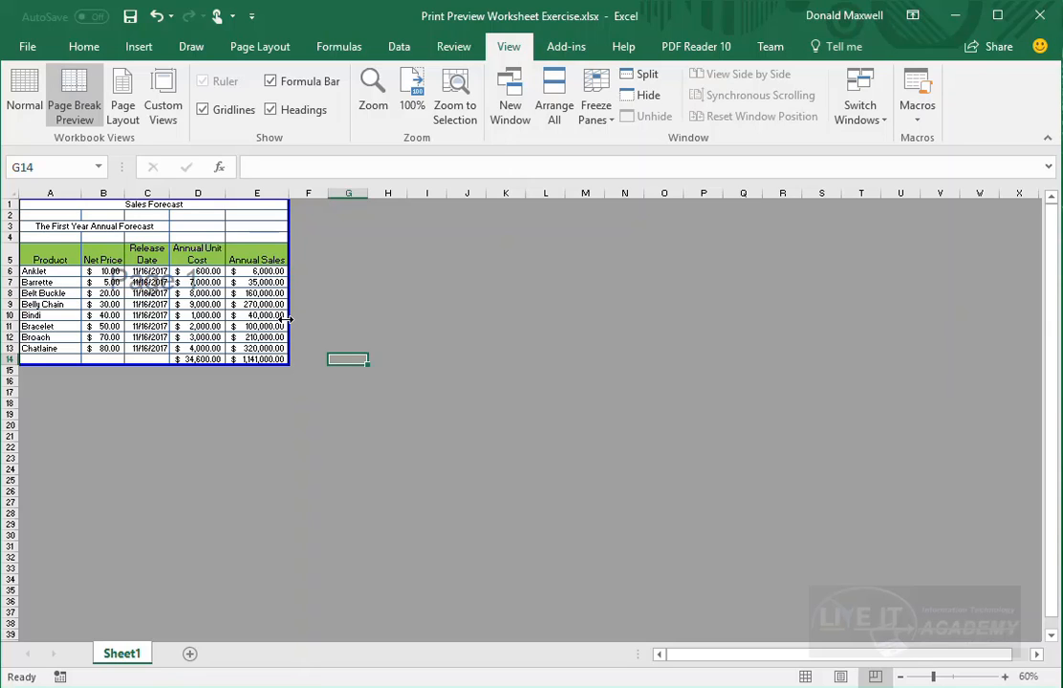
# - Stretch the print area out, then pull it back to end at column J and row 31
pyautogui.moveTo(286, 320); pyautogui.dragTo(850, 368)
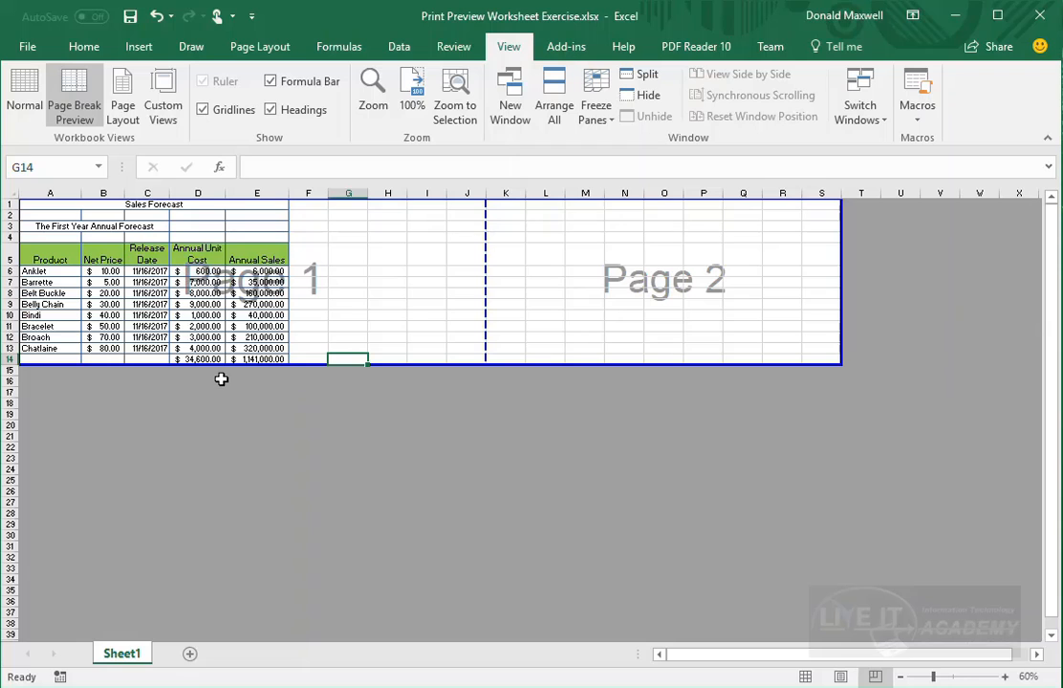
pyautogui.moveTo(227, 365); pyautogui.dragTo(208, 569)
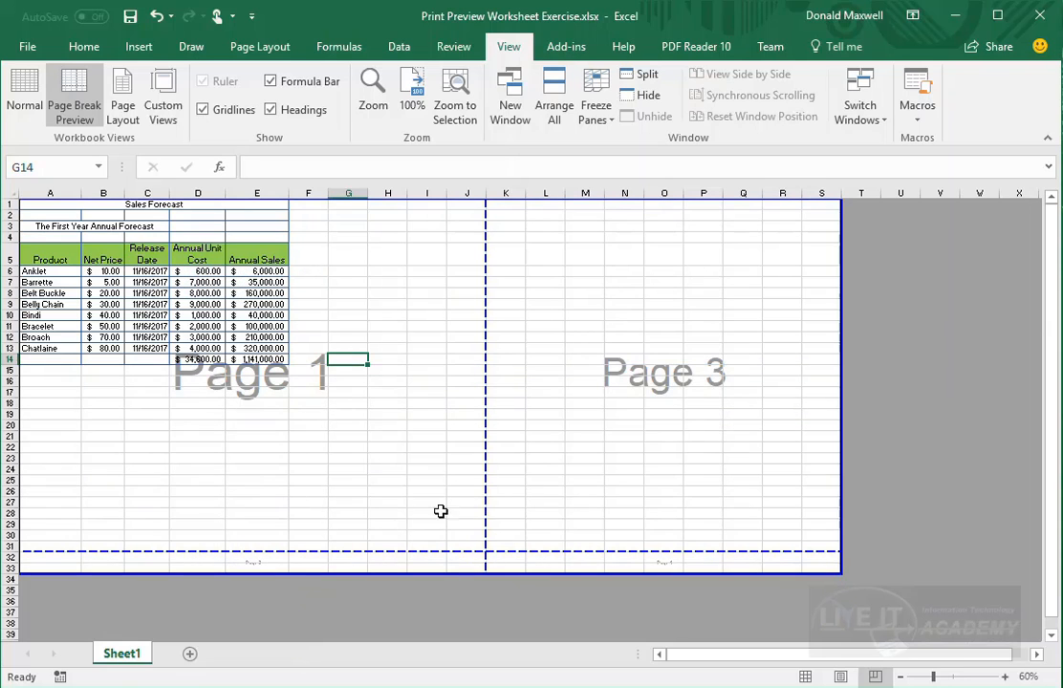
pyautogui.scroll(-2, 439, 511)
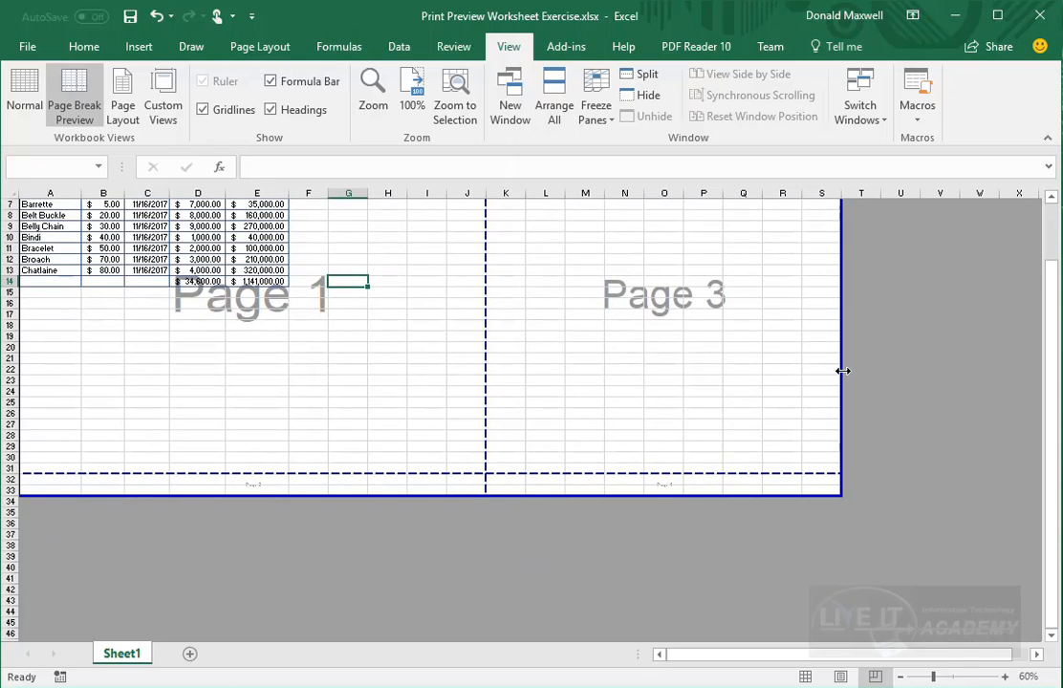
pyautogui.moveTo(842, 371); pyautogui.dragTo(486, 392)
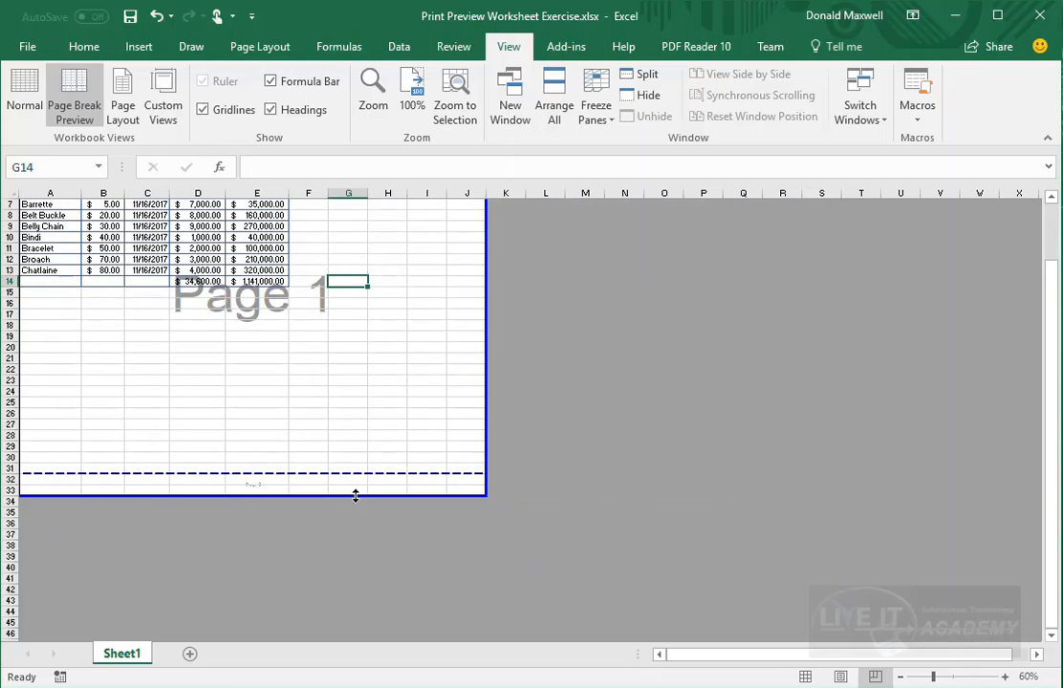
pyautogui.moveTo(355, 496); pyautogui.dragTo(356, 473)
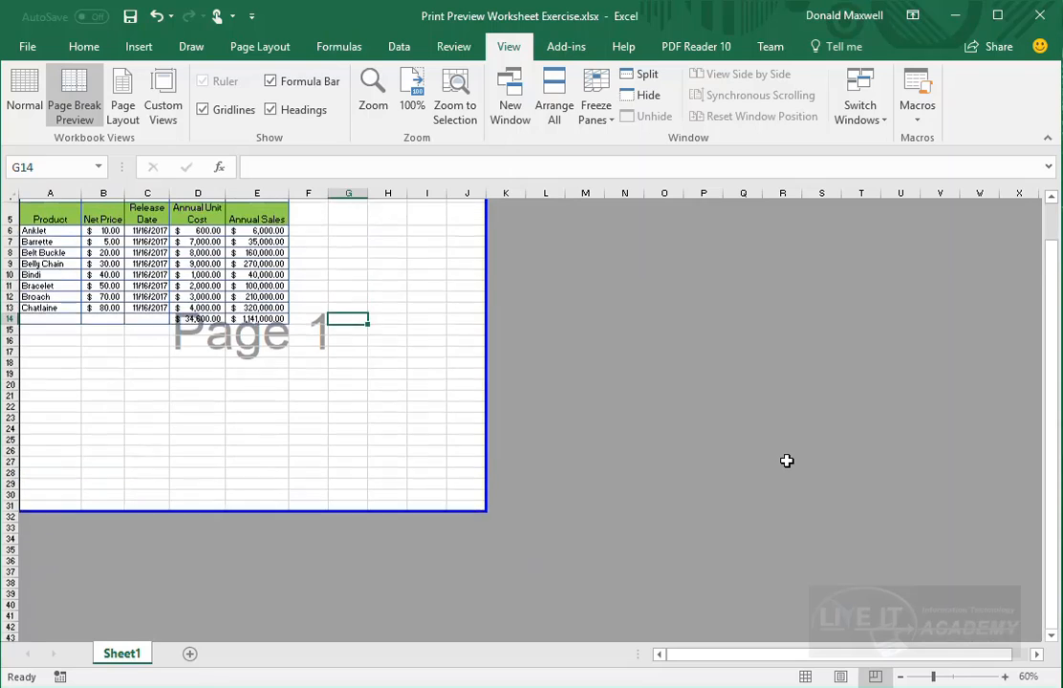
pyautogui.scroll(2, 786, 461)
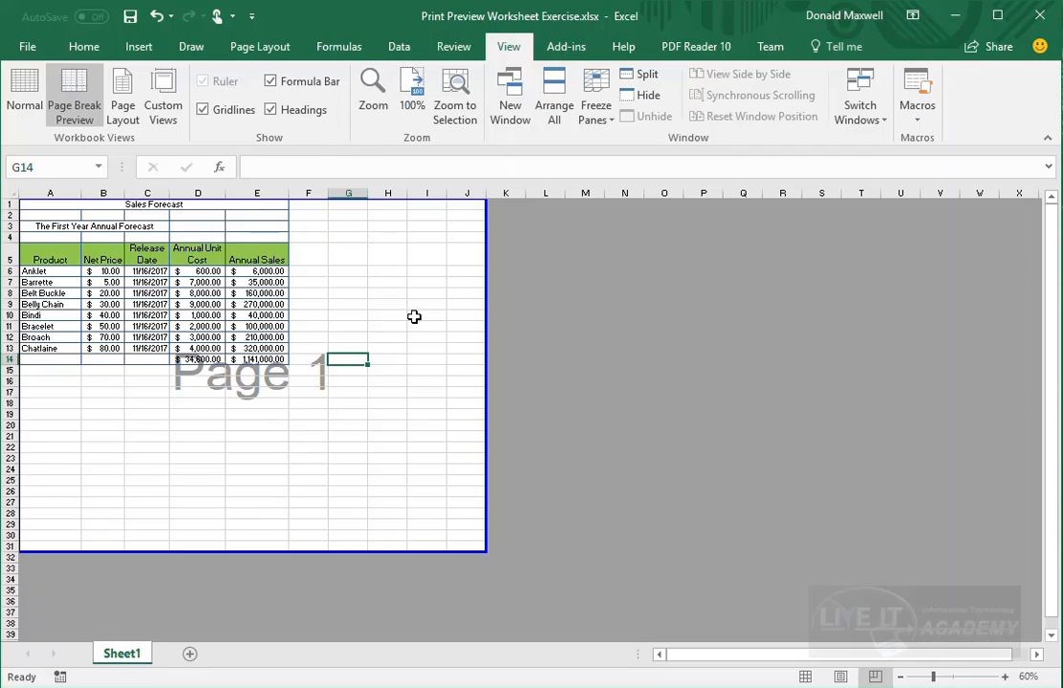
# - Try Page Layout print scale values ranging from 45% up to 110%
pyautogui.click(245, 53)
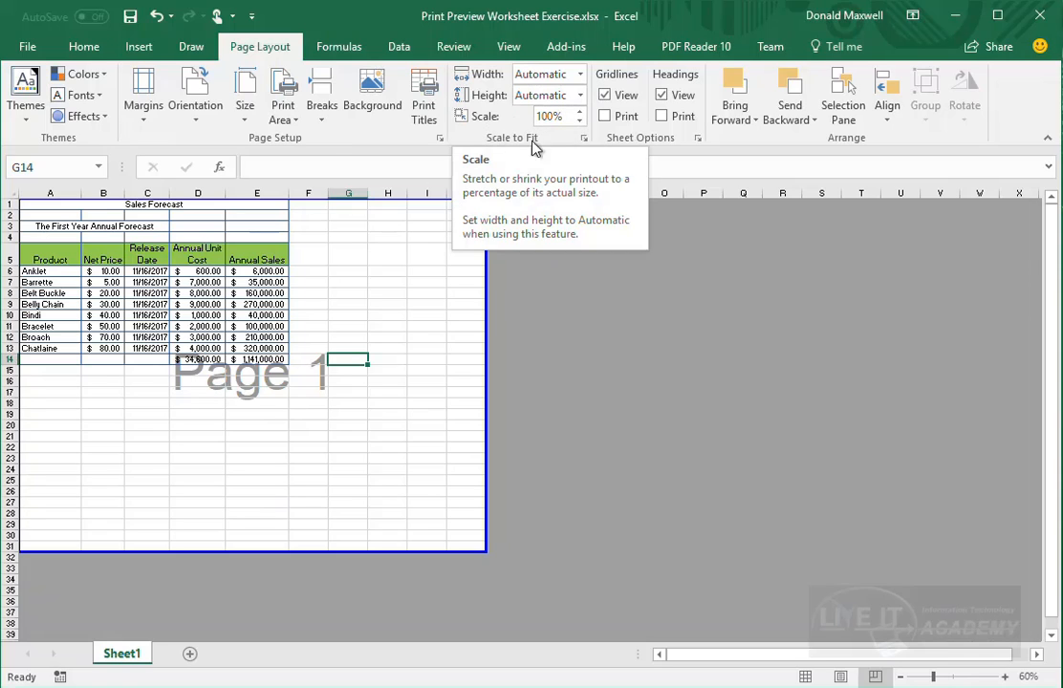
pyautogui.click(580, 112)
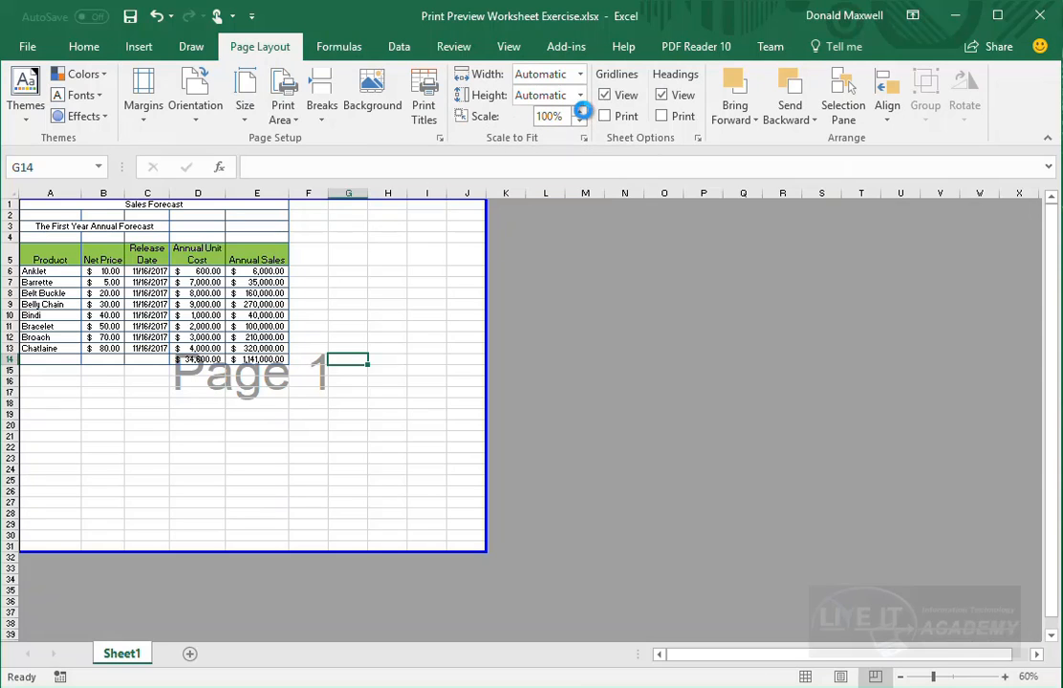
pyautogui.click(580, 111)
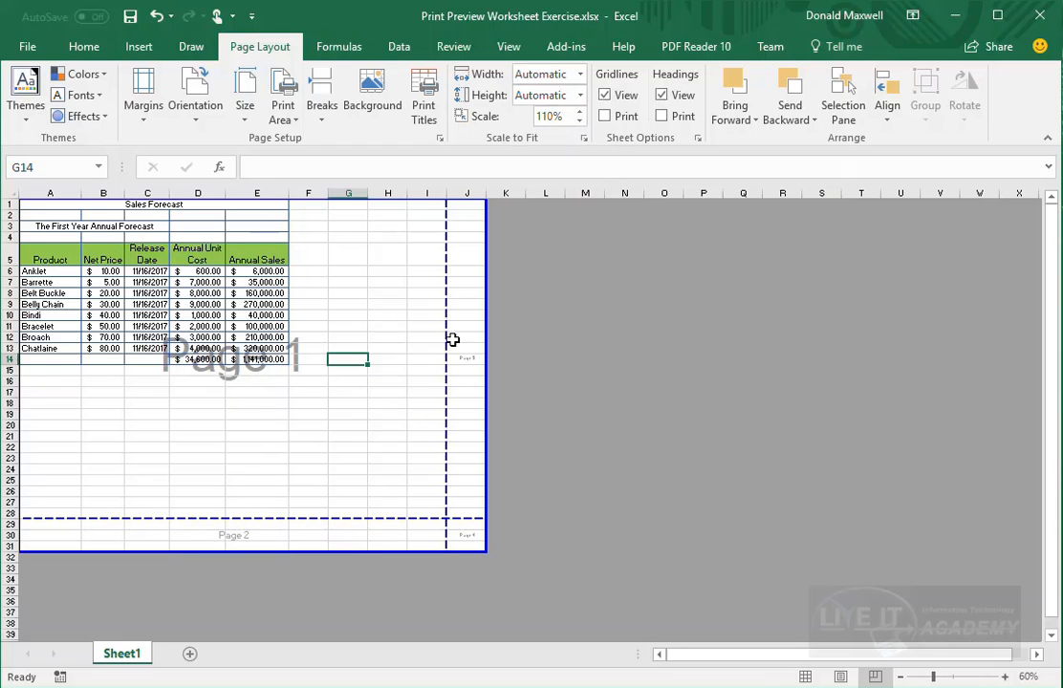
pyautogui.click(578, 123)
pyautogui.click(578, 123)
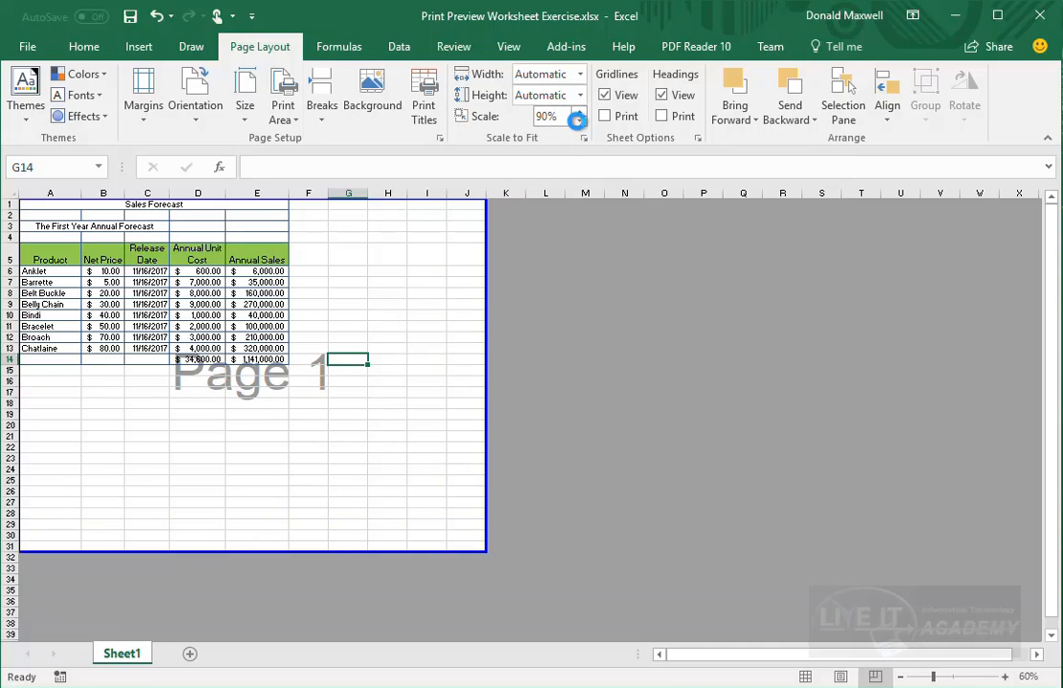
pyautogui.click(578, 121)
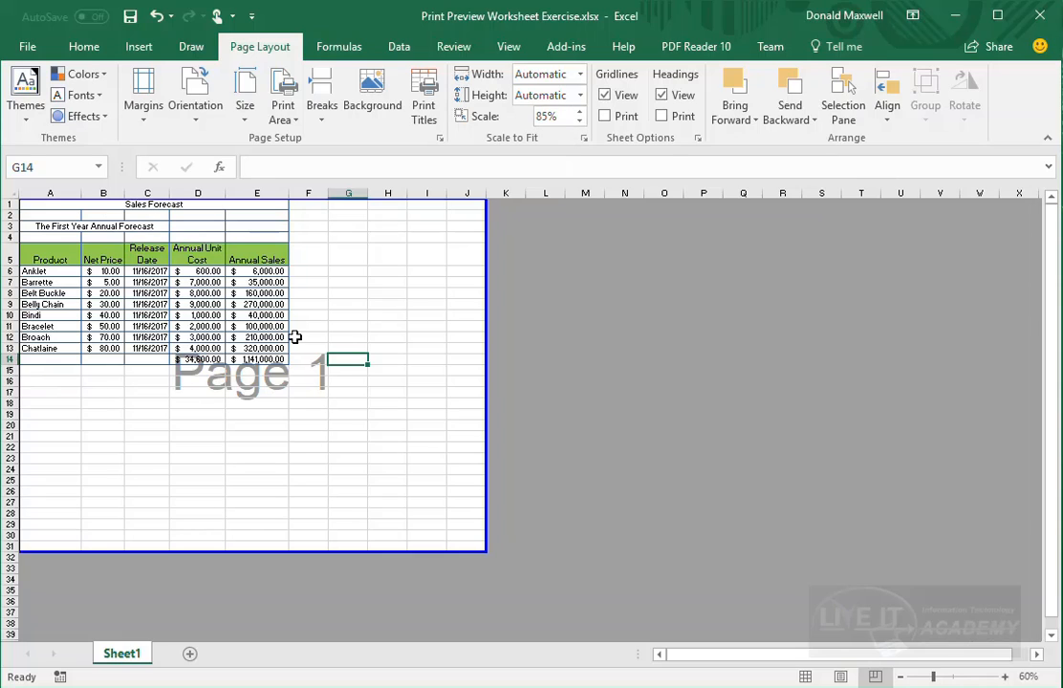
pyautogui.click(578, 122)
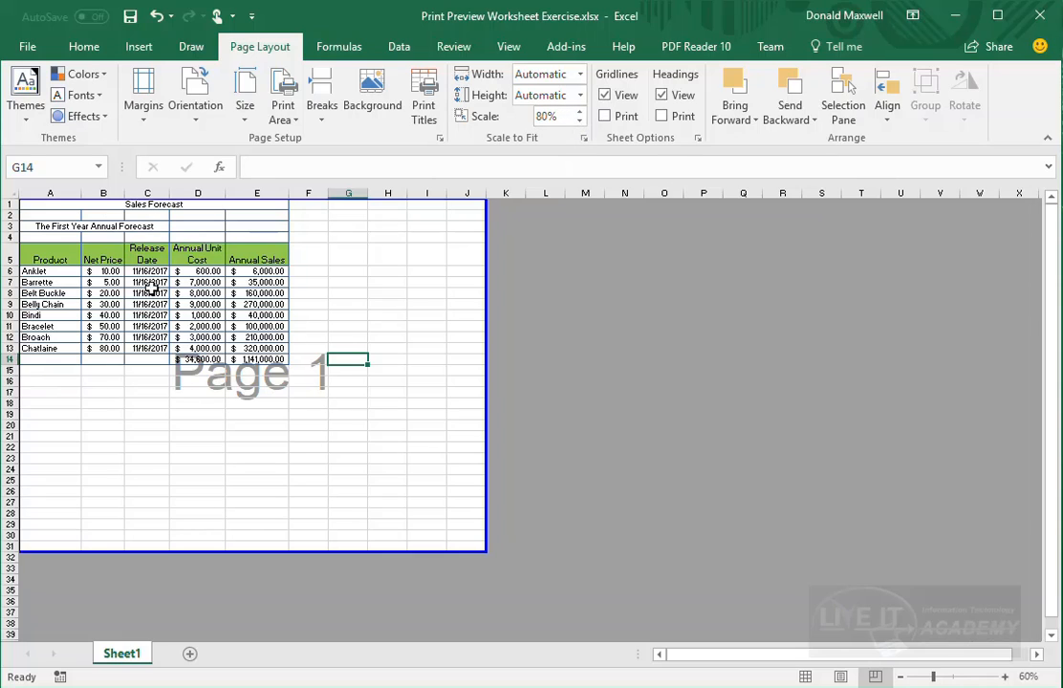
pyautogui.click(578, 122)
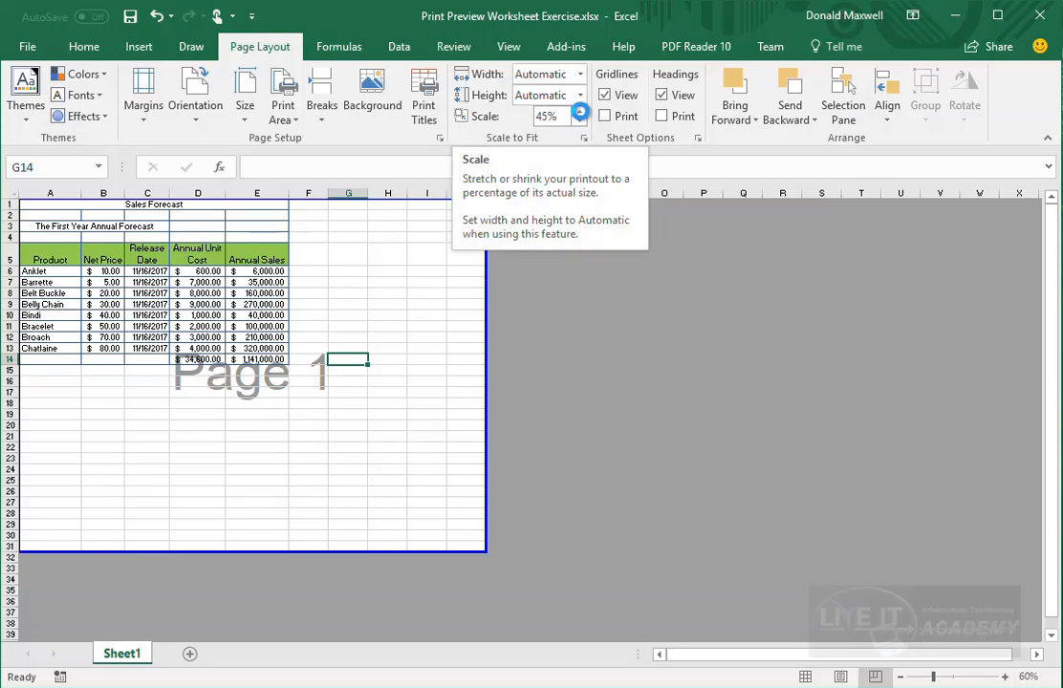
pyautogui.click(579, 111)
pyautogui.click(579, 110)
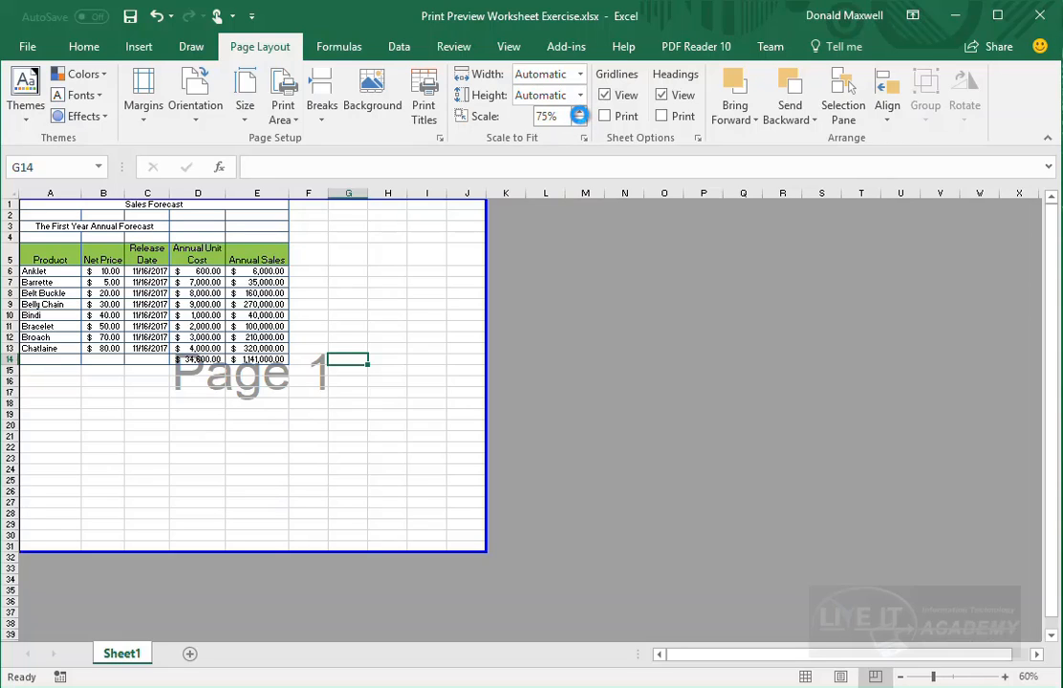
pyautogui.click(579, 111)
pyautogui.click(579, 114)
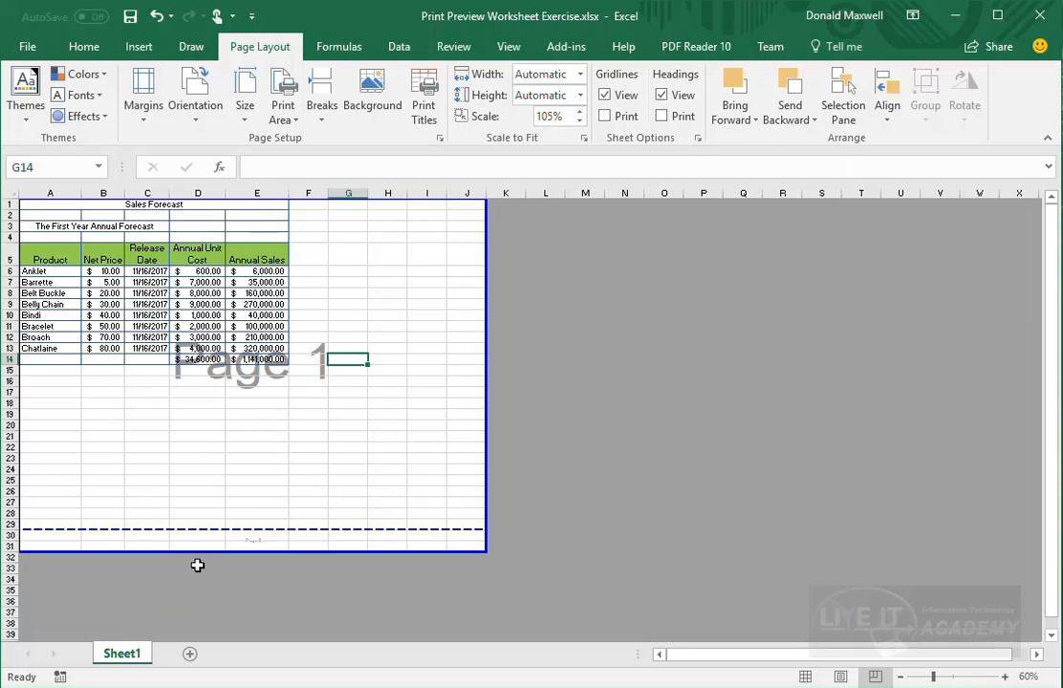
# - Move the page's bottom edge up to row 29 and leave the scale at 100%
pyautogui.click(206, 552)
pyautogui.moveTo(235, 553); pyautogui.dragTo(250, 528)
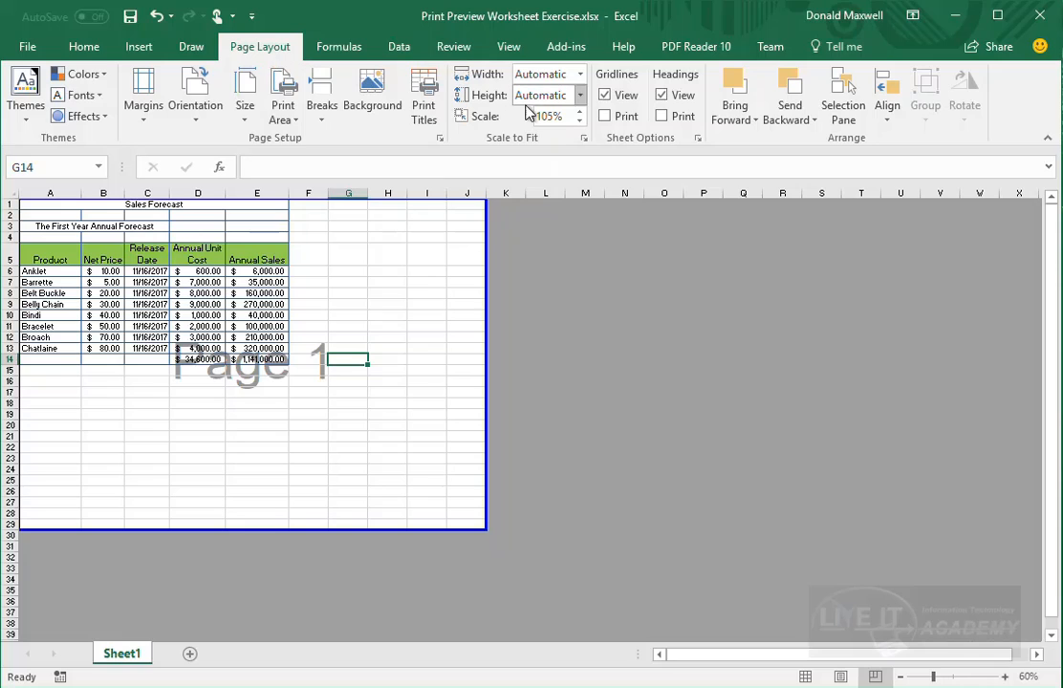
pyautogui.click(580, 111)
pyautogui.click(581, 122)
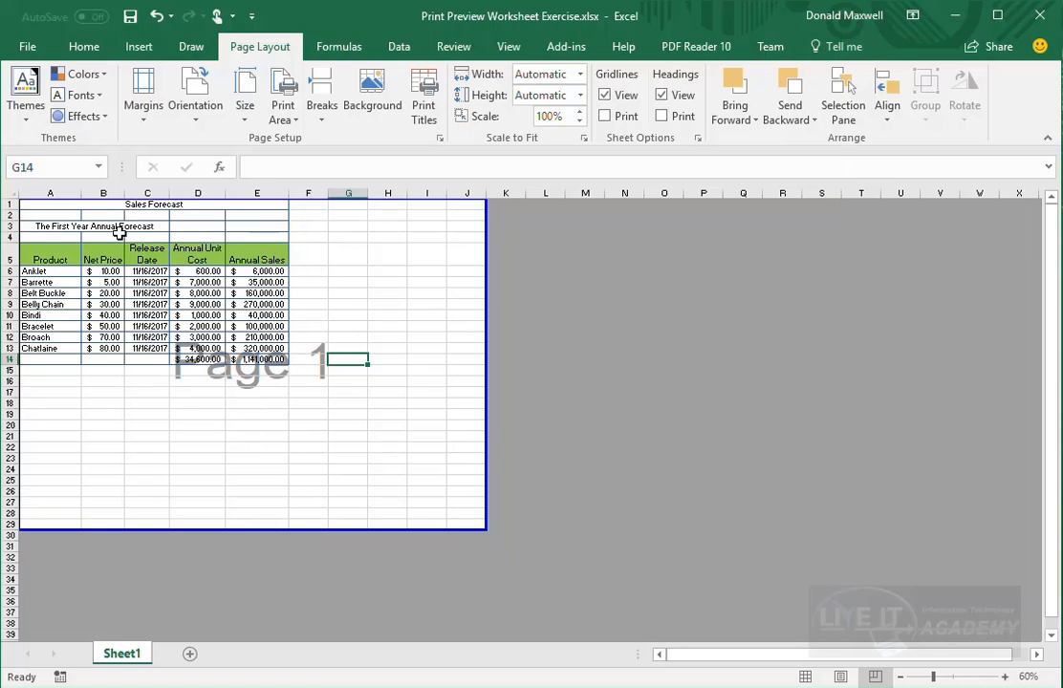
# - Show the print preview with the table on one landscape Letter page
pyautogui.click(29, 50)
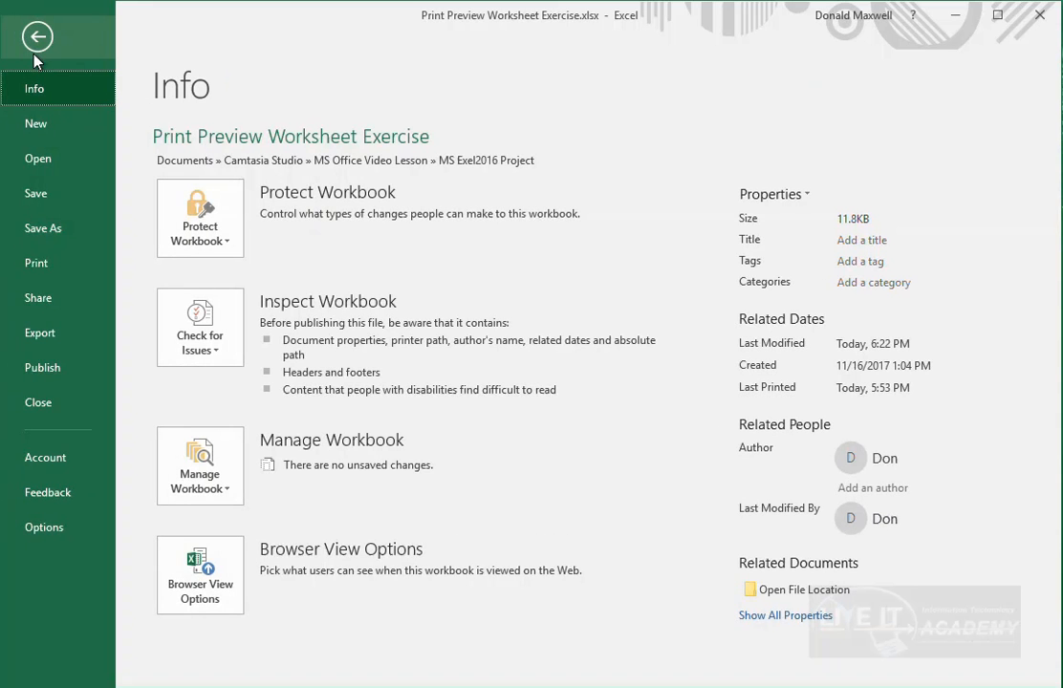
pyautogui.click(29, 263)
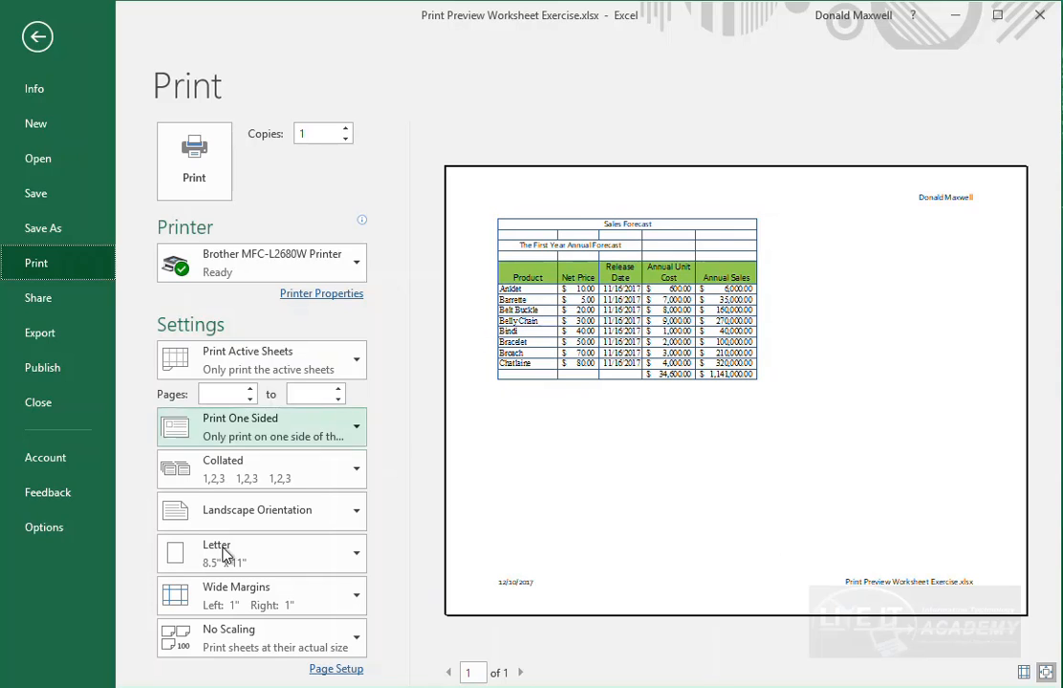
# - Change the print orientation to Portrait, spreading the preview over two pages
pyautogui.click(354, 516)
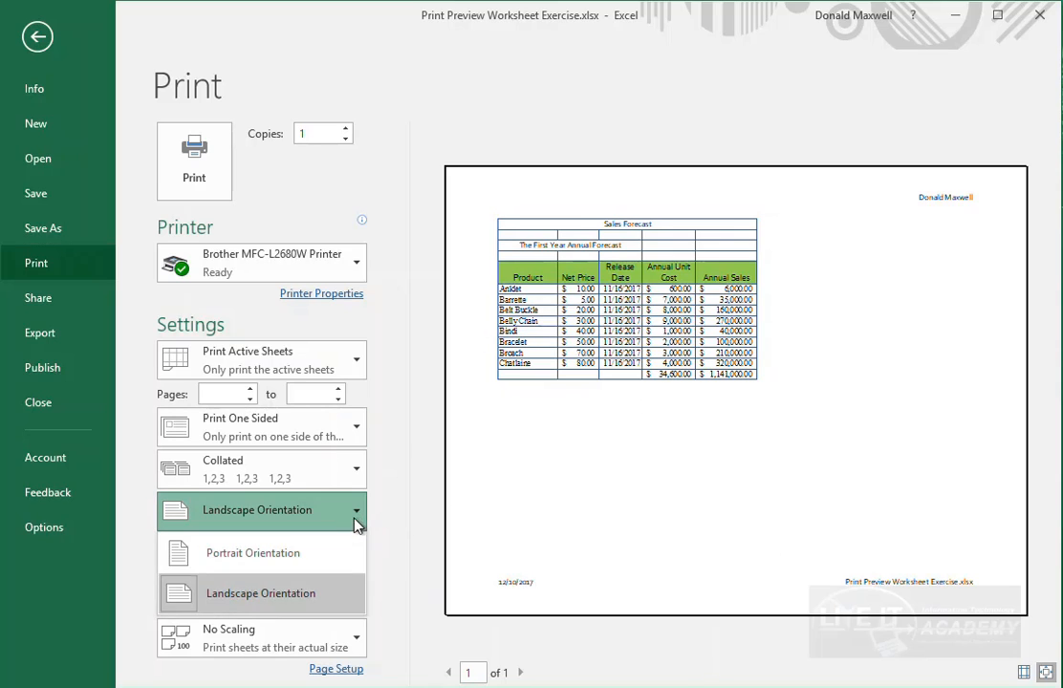
pyautogui.click(277, 562)
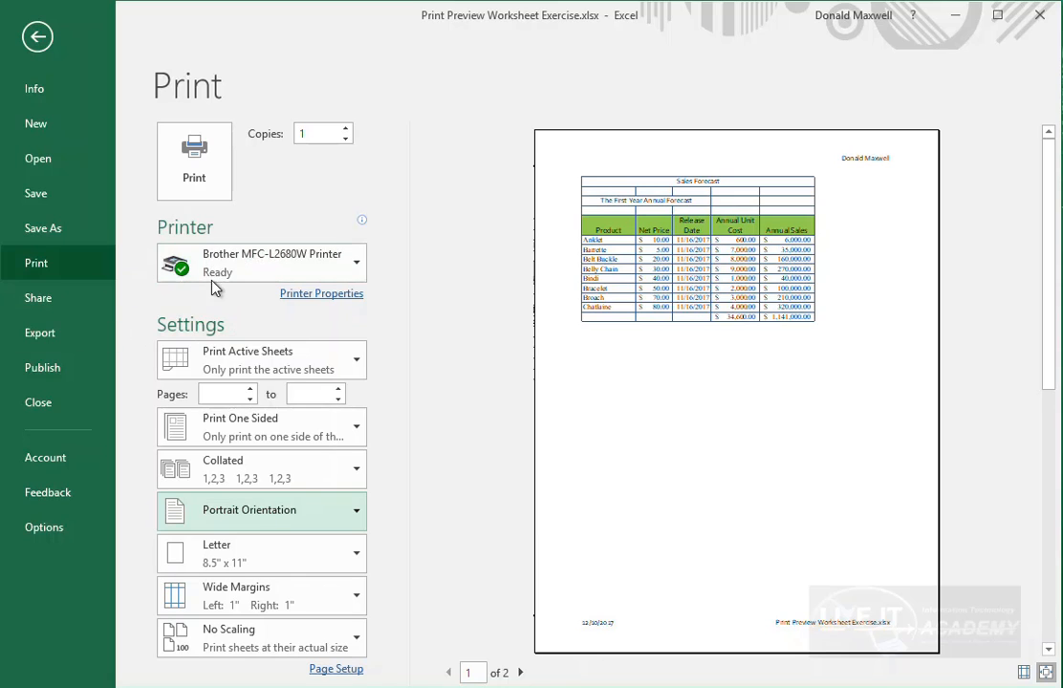
pyautogui.moveTo(232, 269)
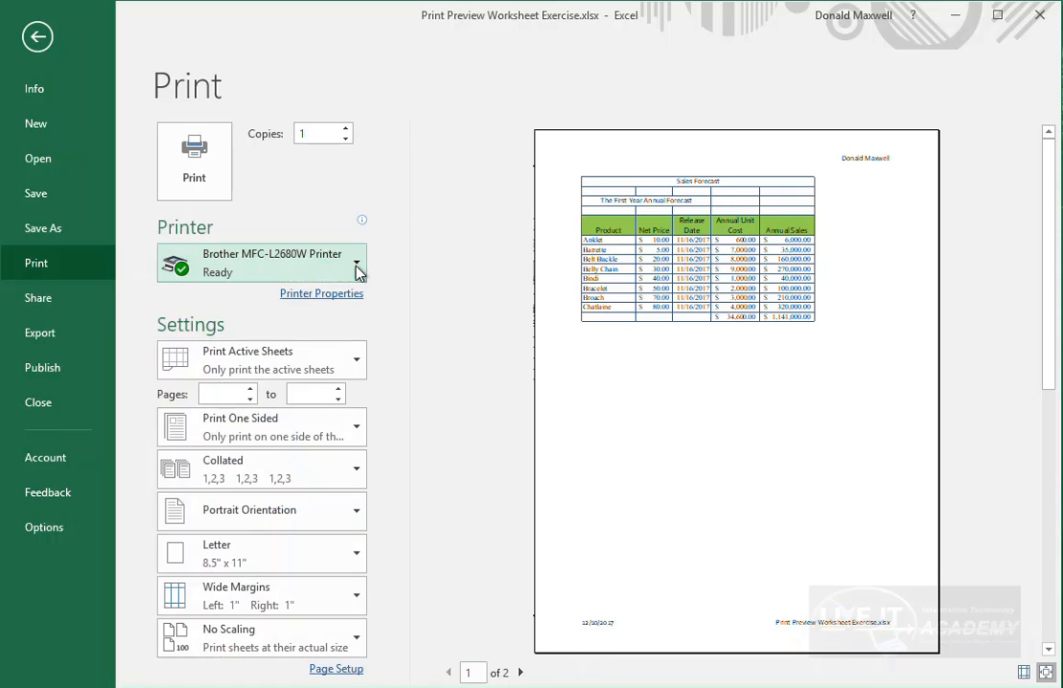
pyautogui.click(357, 265)
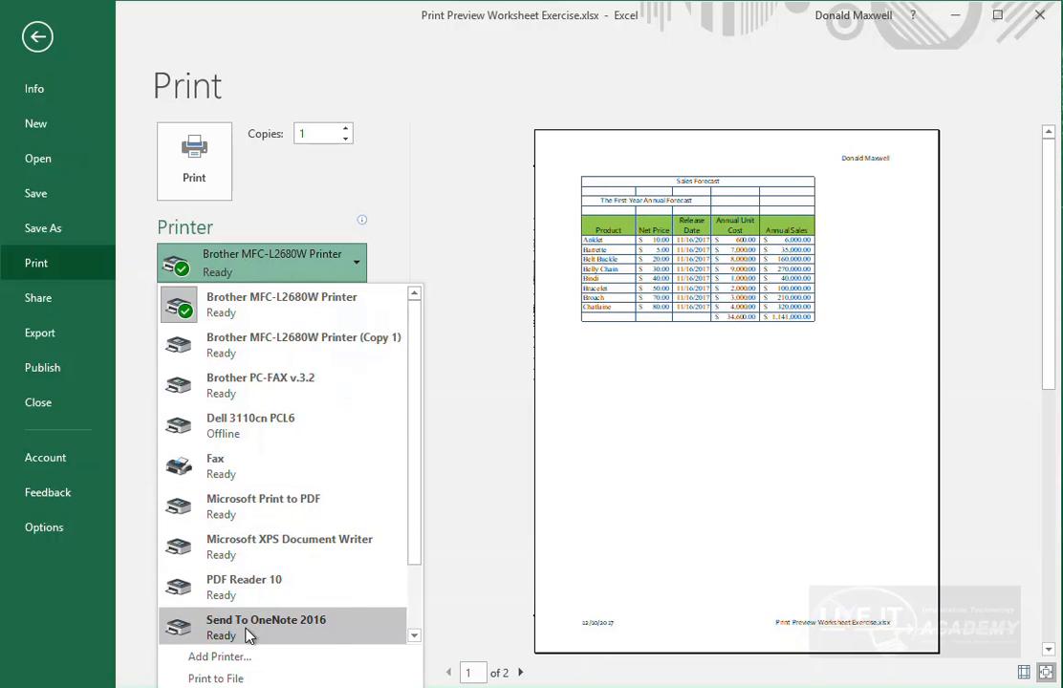
pyautogui.click(356, 263)
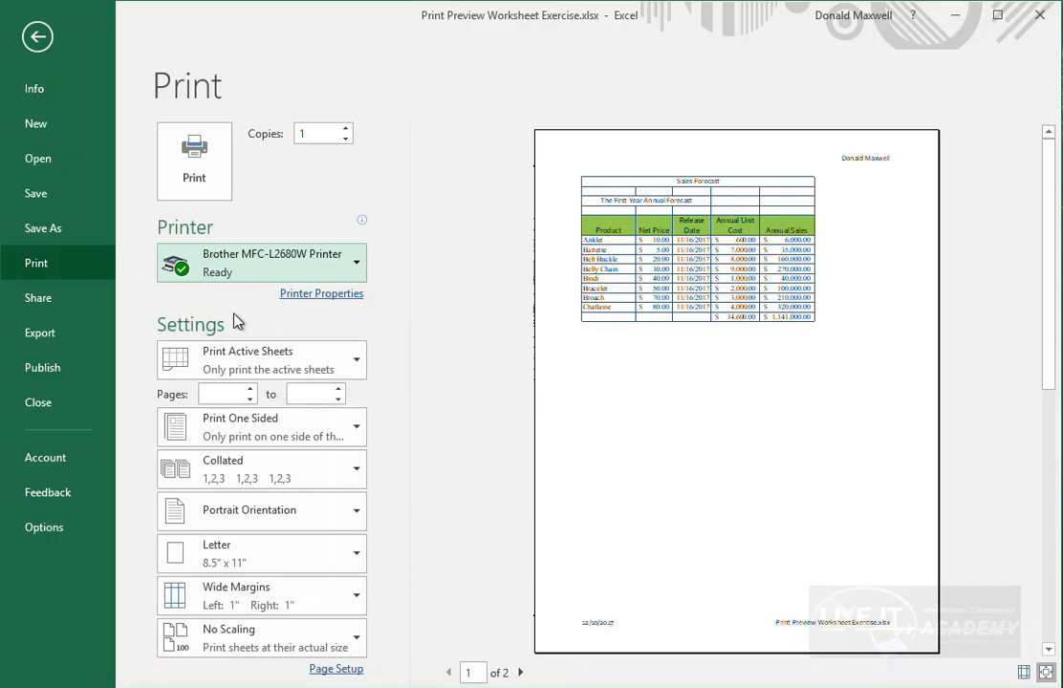
pyautogui.click(296, 297)
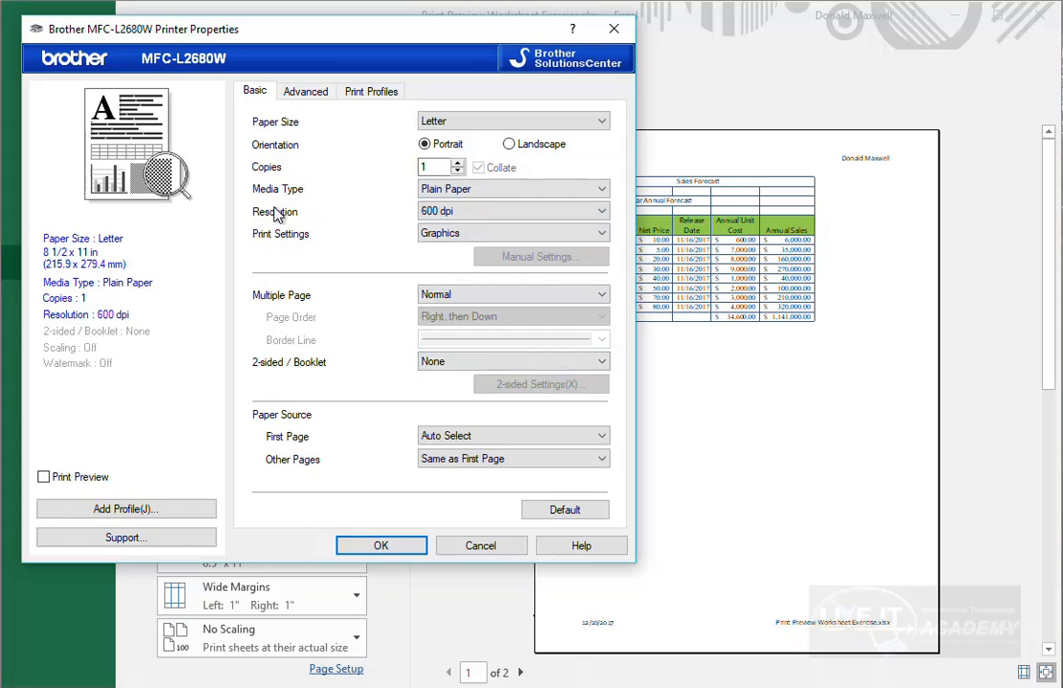
pyautogui.click(308, 93)
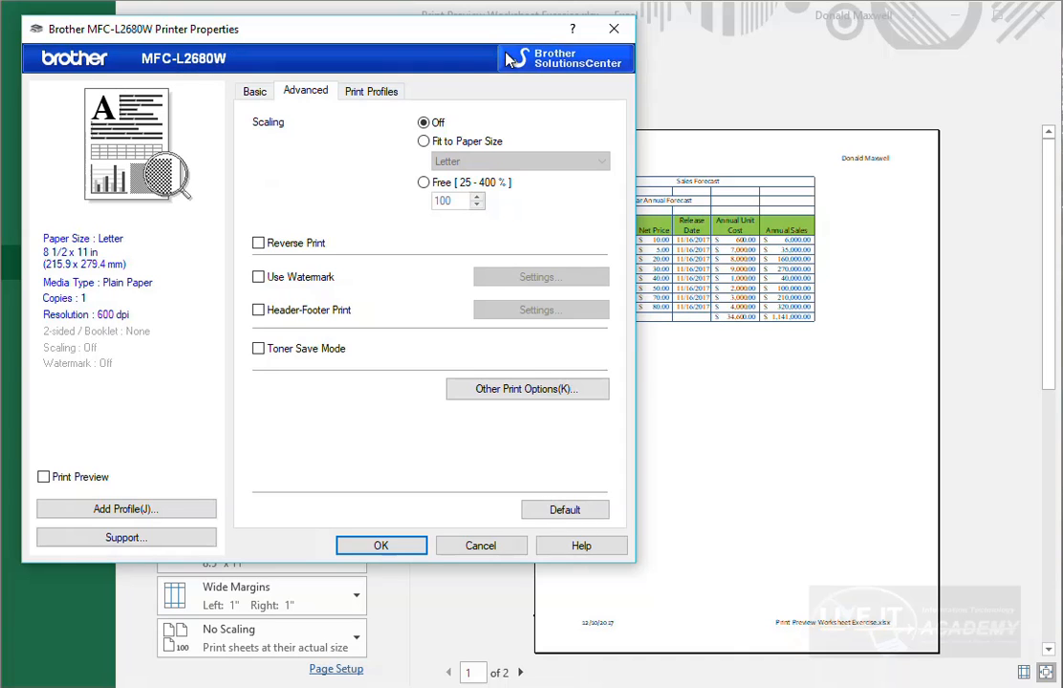
pyautogui.click(614, 32)
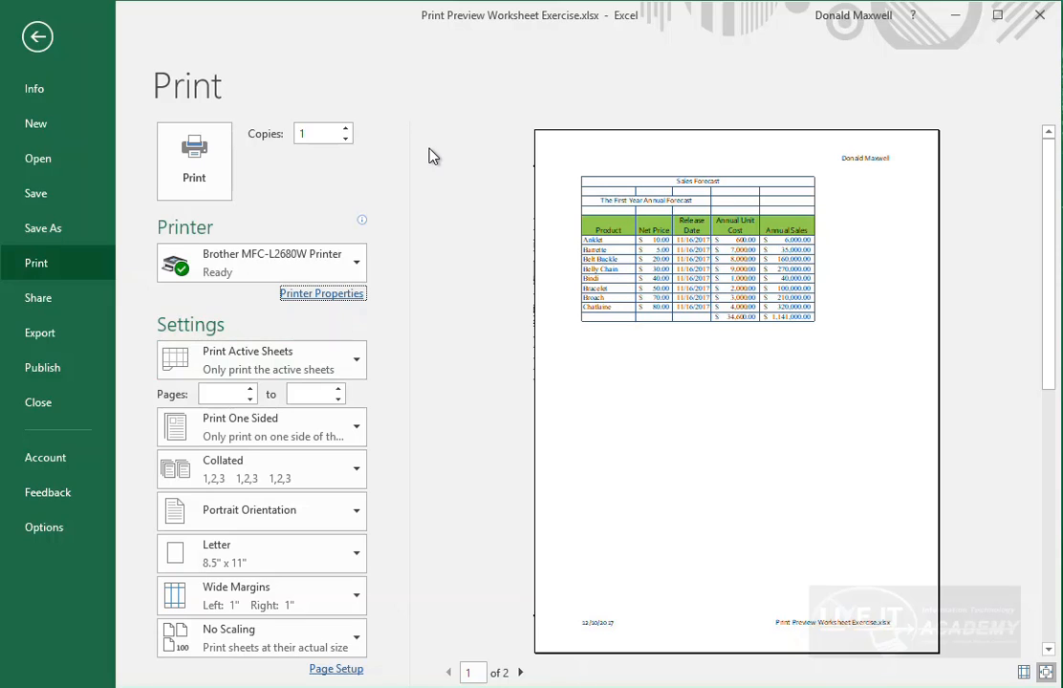
# - Keep the current printer and list the Print Active Sheets choices
pyautogui.click(358, 271)
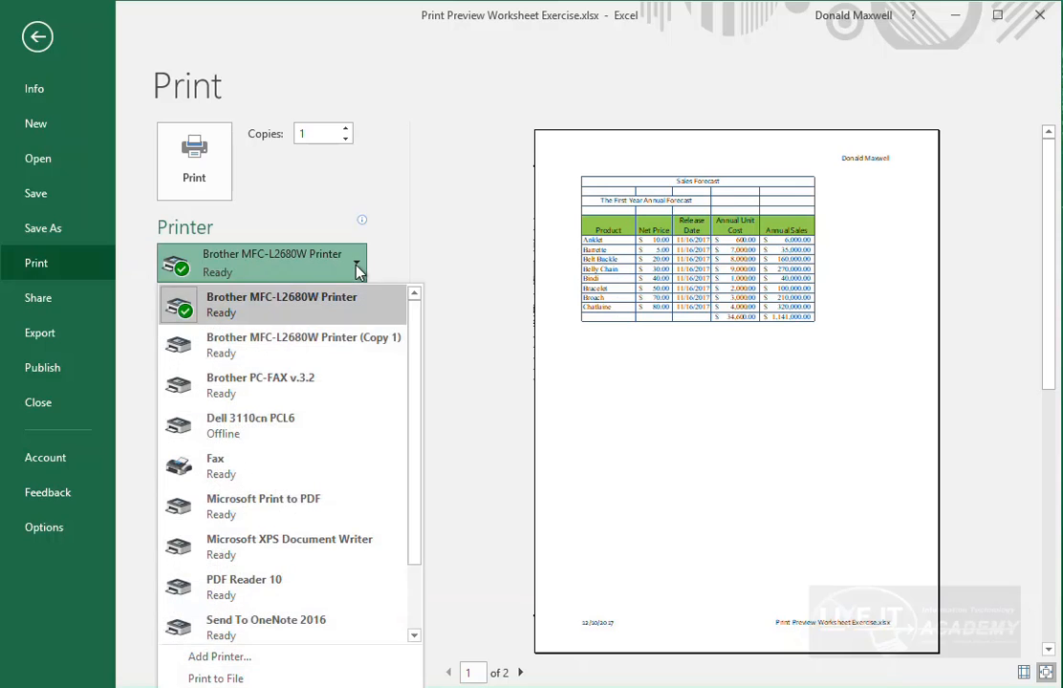
pyautogui.click(357, 272)
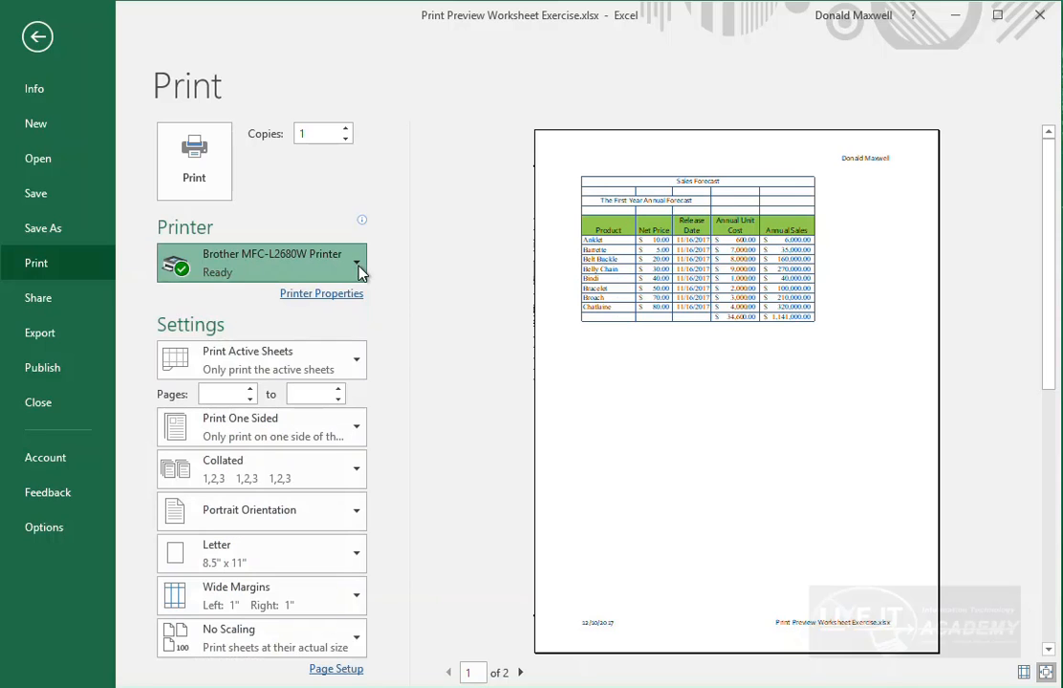
pyautogui.click(355, 362)
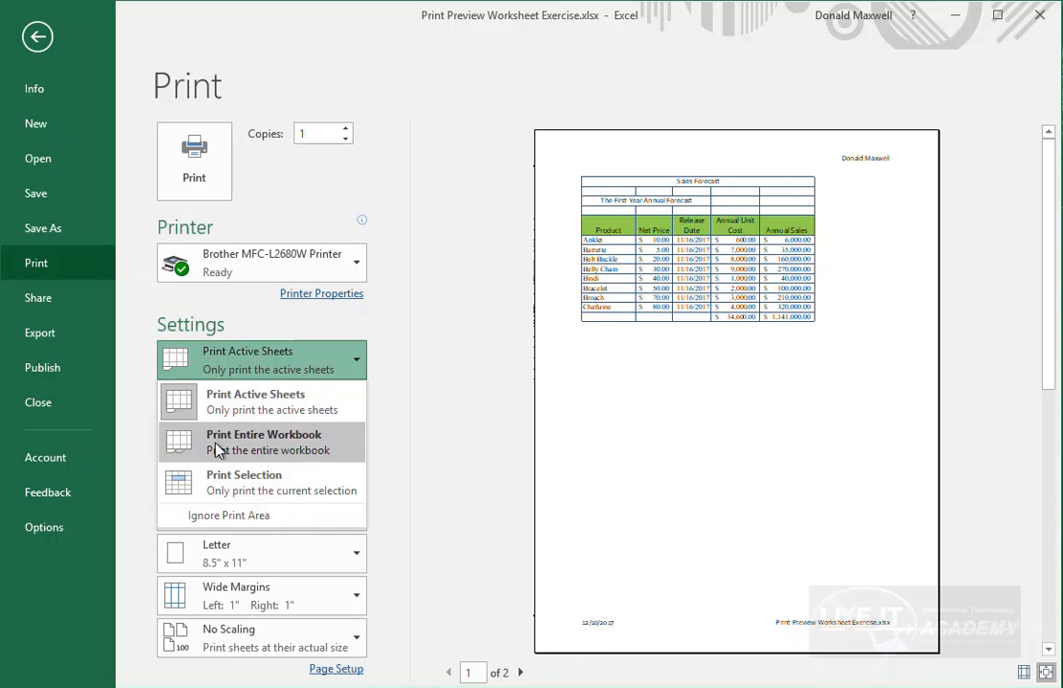
# - Return from the print view to the worksheet in Page Break Preview
pyautogui.click(39, 37)
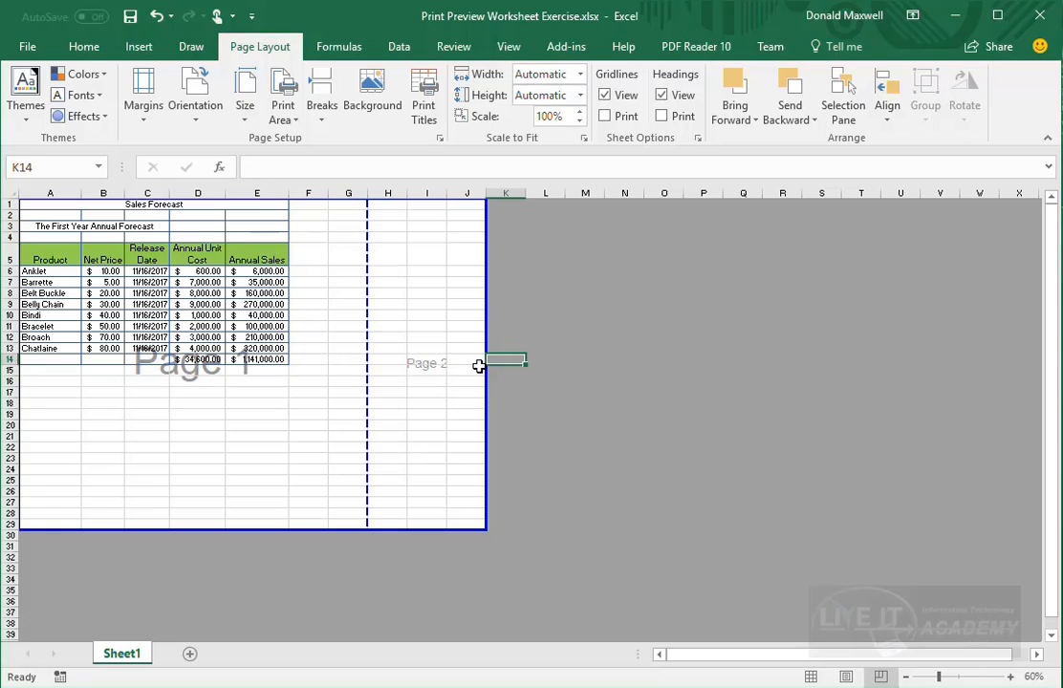
# - Pull the page's right edge in to column G and add blank Sheet2 and Sheet3
pyautogui.moveTo(486, 384); pyautogui.dragTo(368, 398)
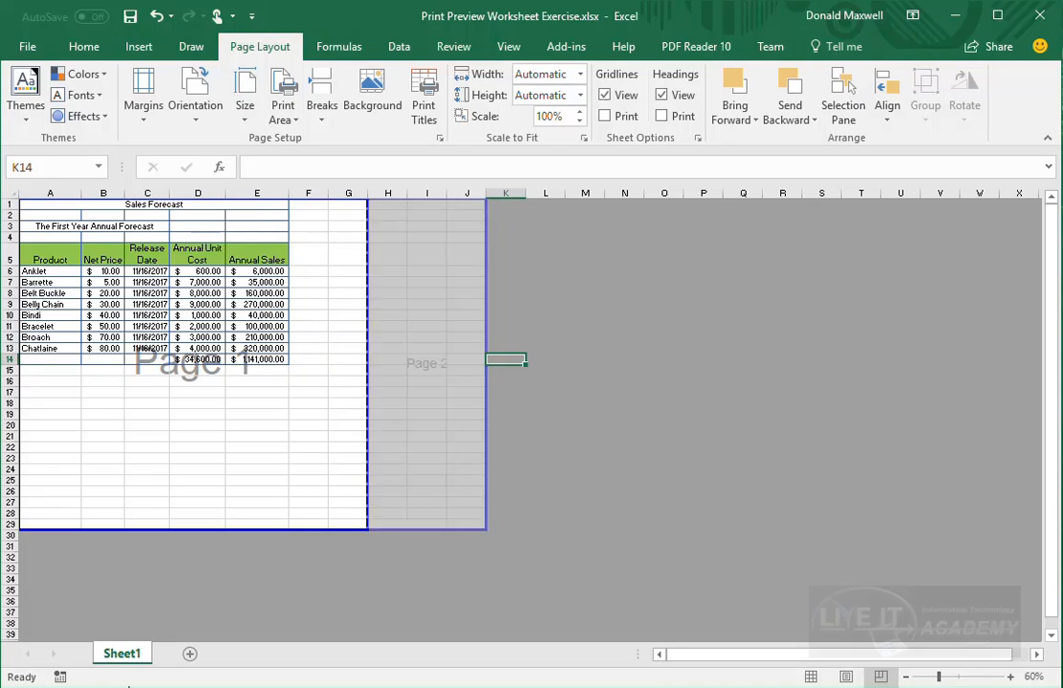
pyautogui.click(191, 654)
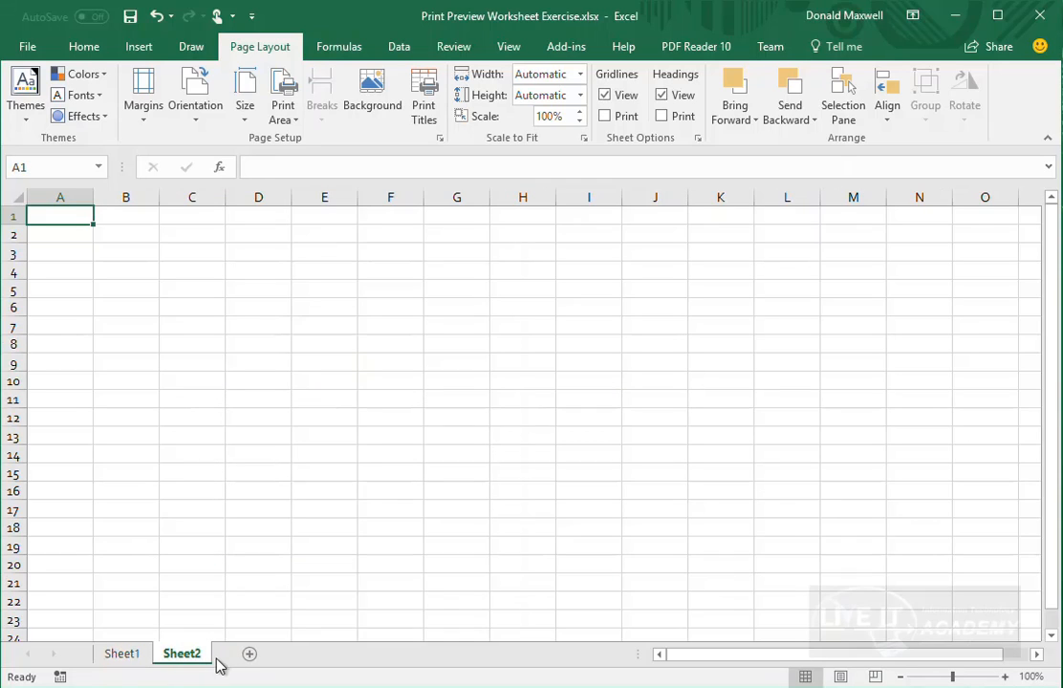
pyautogui.click(250, 656)
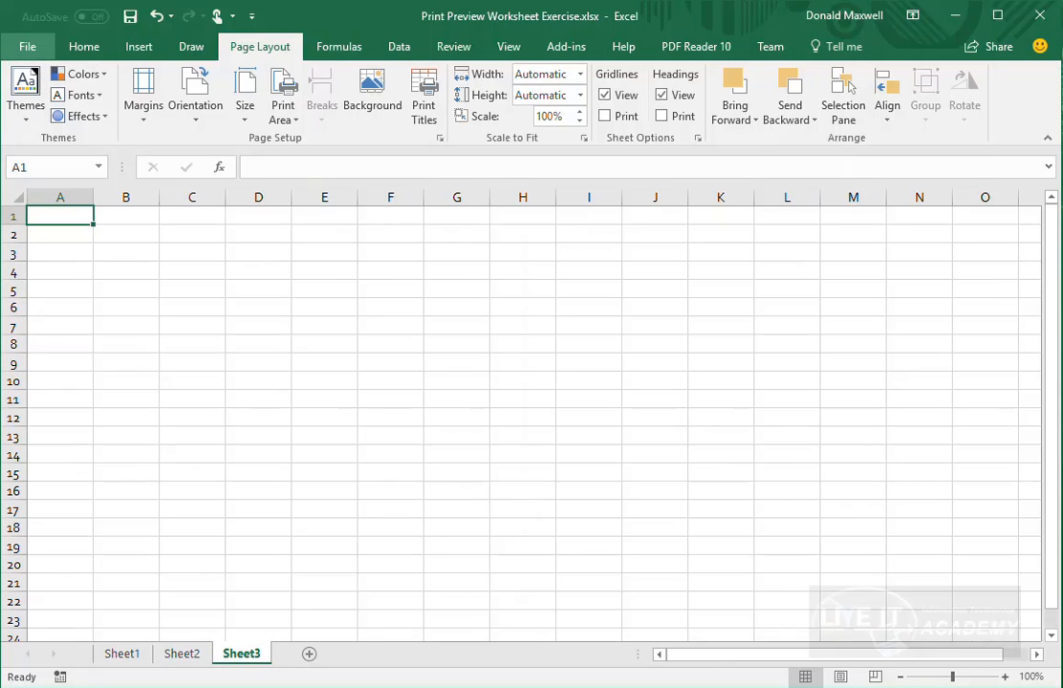
# - Choose Print Entire Workbook in the print settings, then go back to Sheet3
pyautogui.click(27, 45)
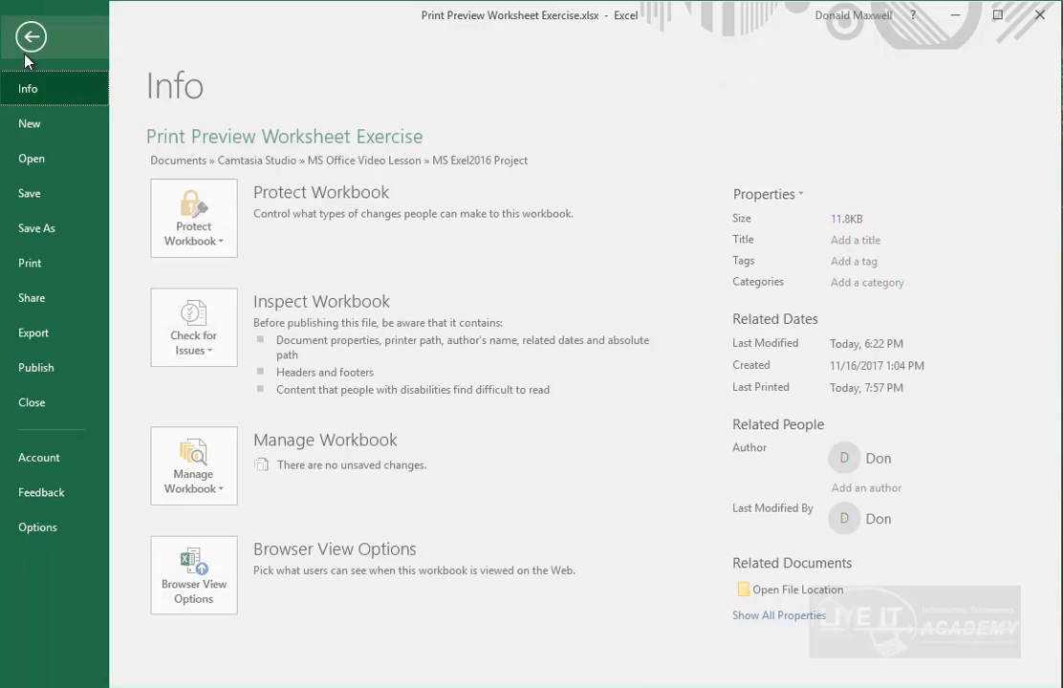
pyautogui.click(31, 273)
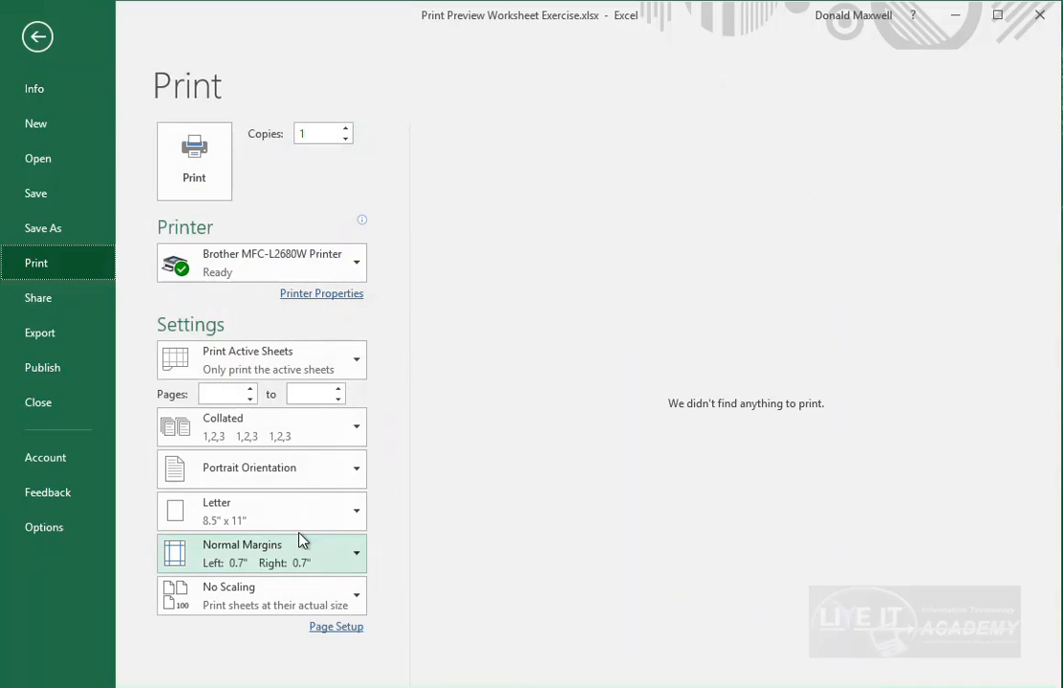
pyautogui.click(350, 364)
pyautogui.click(311, 463)
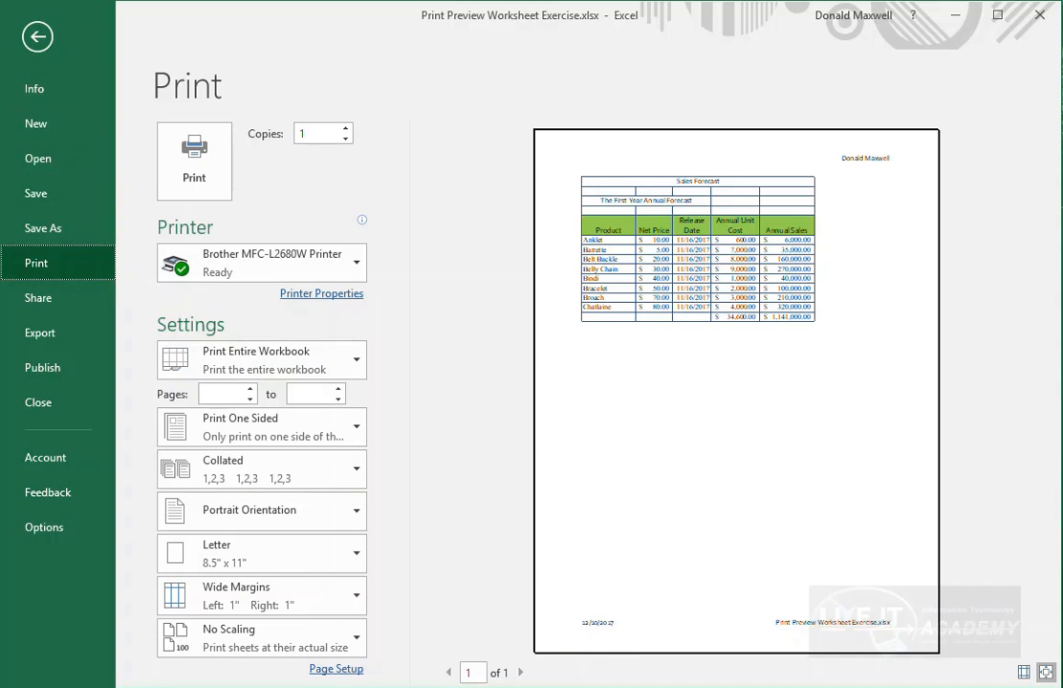
pyautogui.click(37, 38)
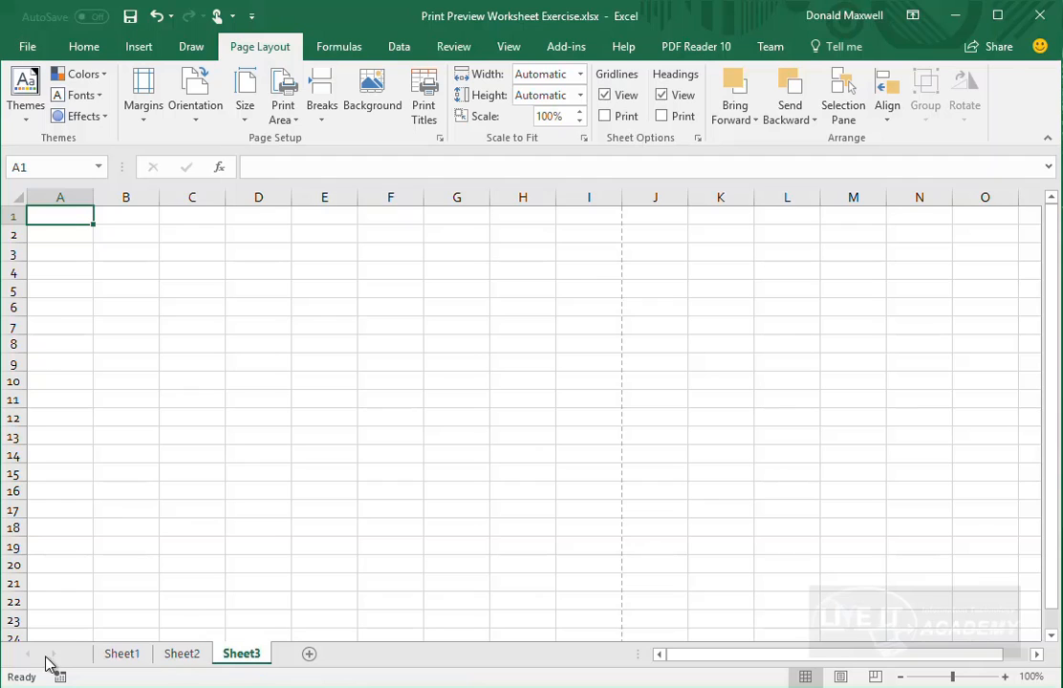
# - Look through Sheet1–Sheet3, move Sheet3 between Sheet1 and Sheet2, then put Sheet2 back before Sheet3
pyautogui.click(136, 670)
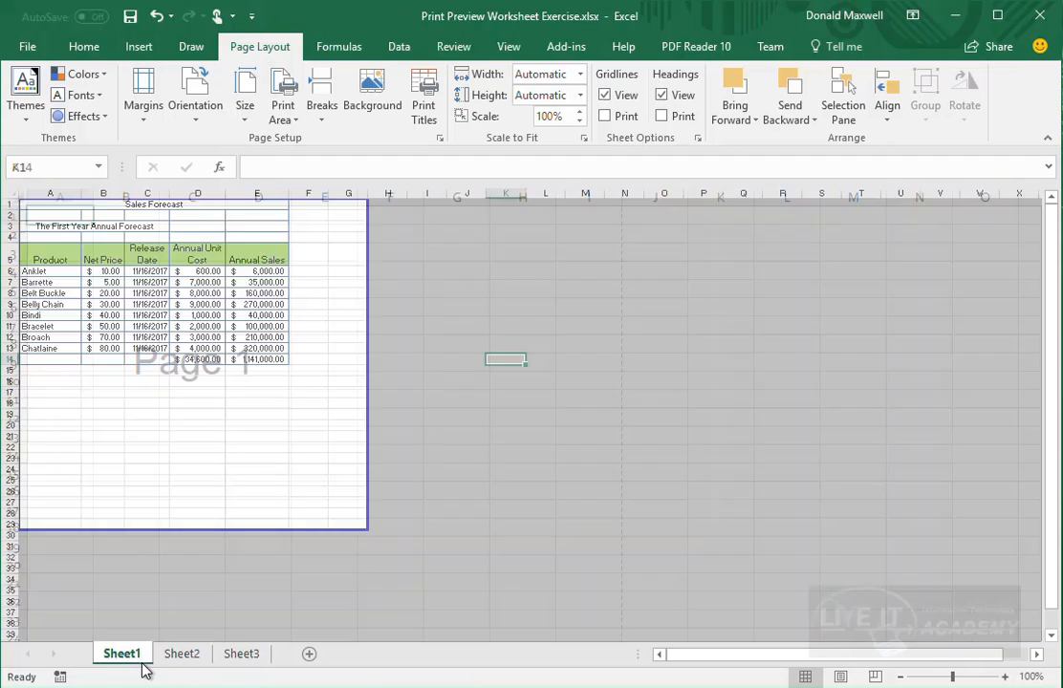
pyautogui.click(187, 671)
pyautogui.click(245, 665)
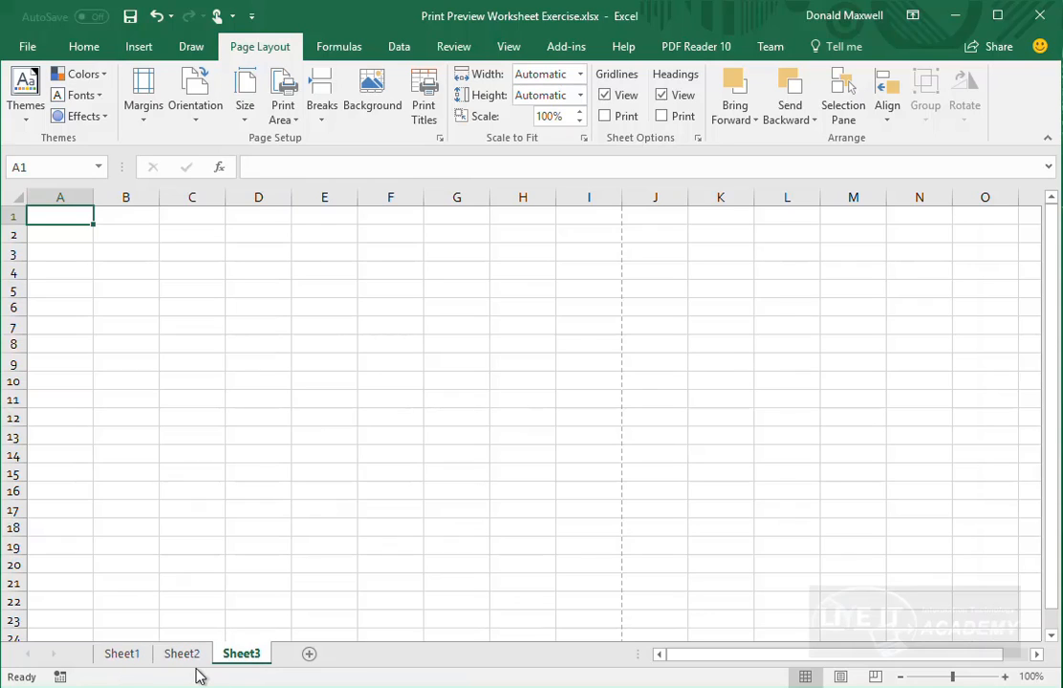
pyautogui.moveTo(225, 656); pyautogui.dragTo(260, 648)
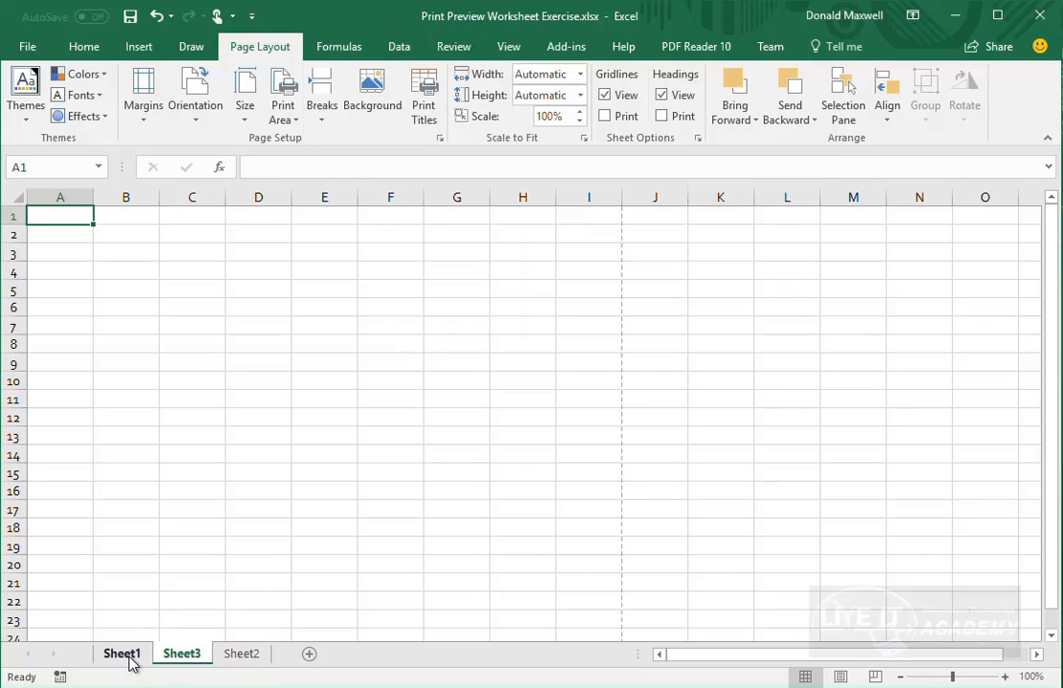
pyautogui.moveTo(244, 662); pyautogui.dragTo(162, 643)
# - In the File > Print settings, set printing to Print Selection
pyautogui.click(28, 46)
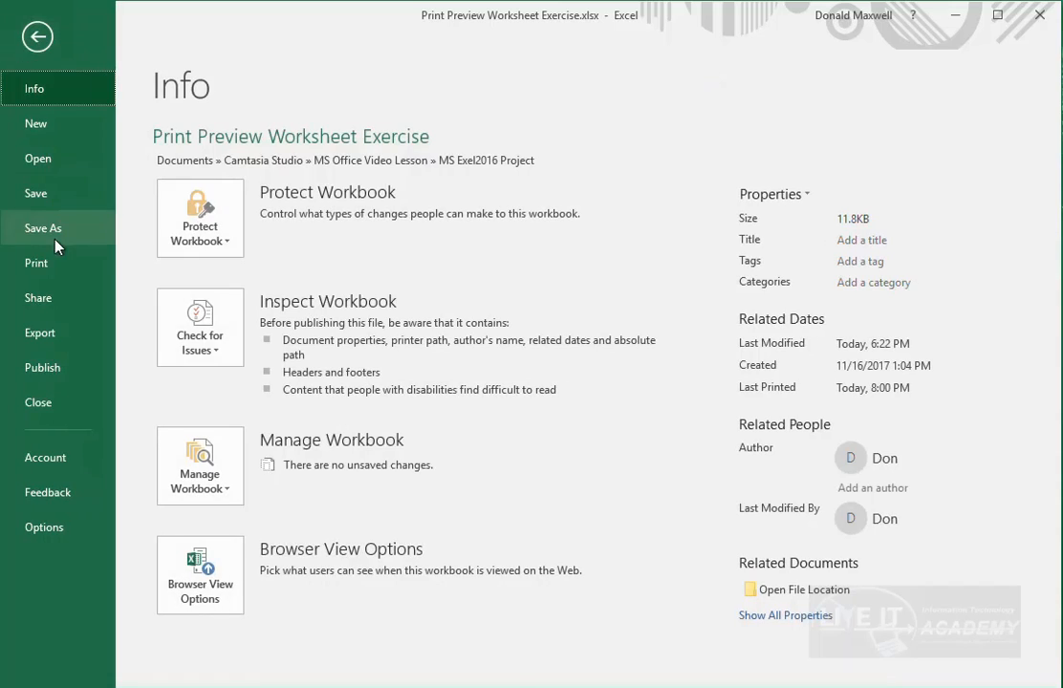
pyautogui.click(38, 263)
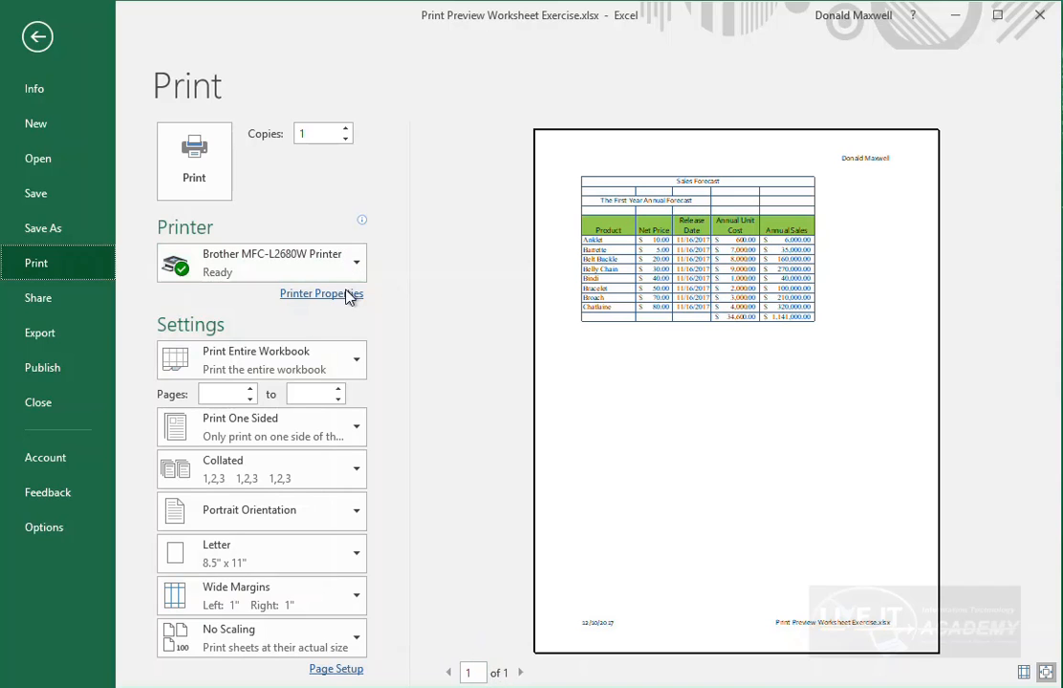
pyautogui.click(361, 368)
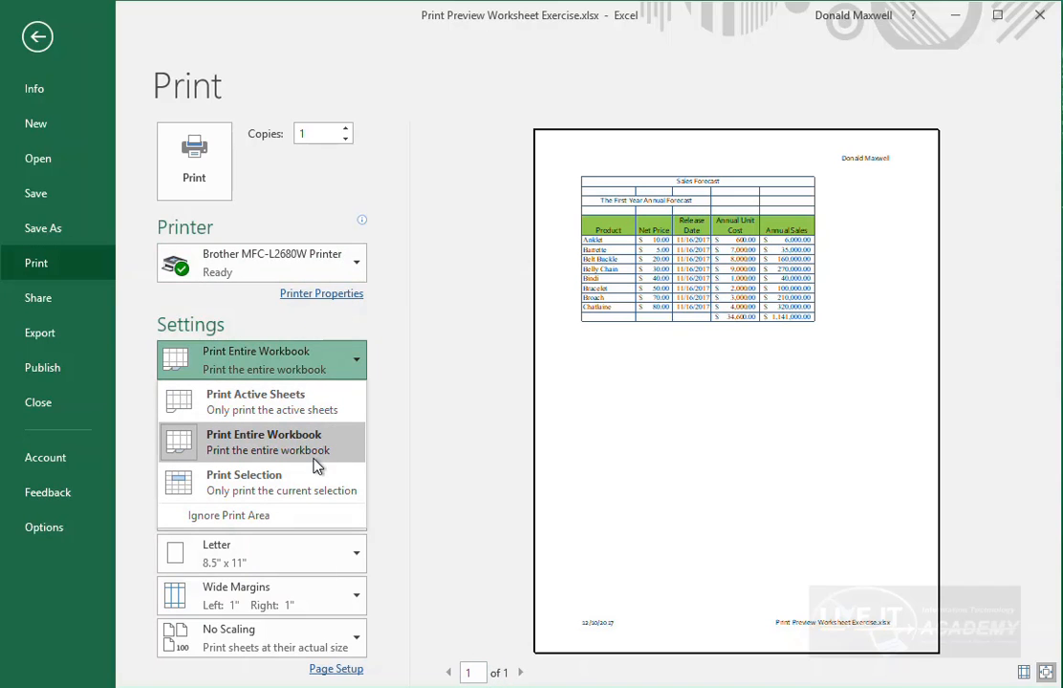
pyautogui.click(270, 482)
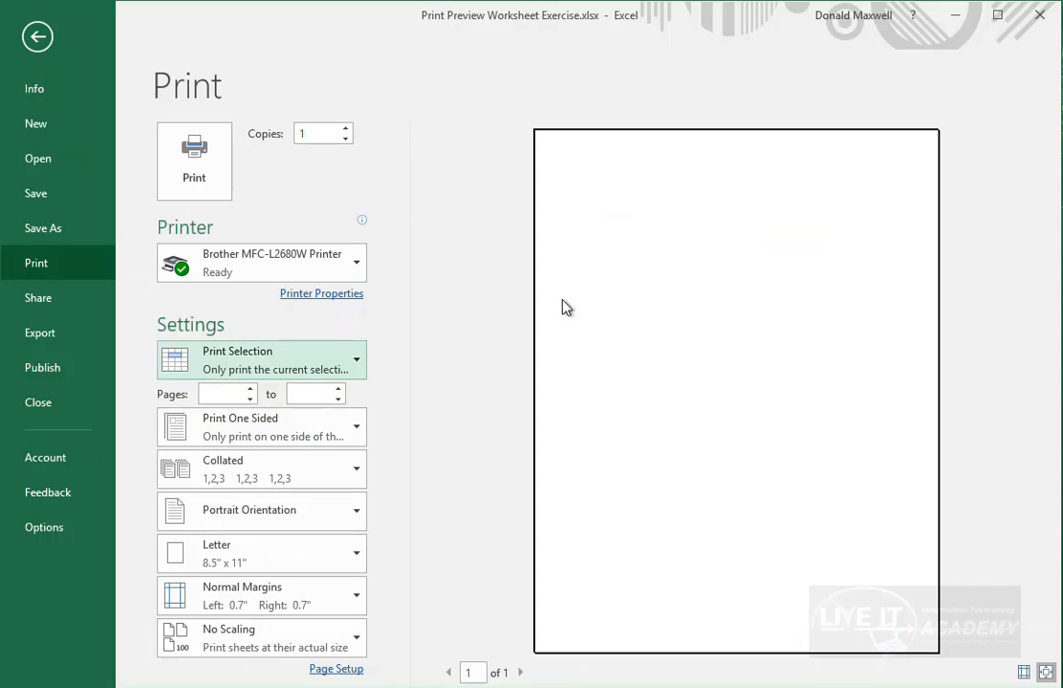
# - Switch printing to Print Active Sheets and return to the worksheet
pyautogui.click(363, 369)
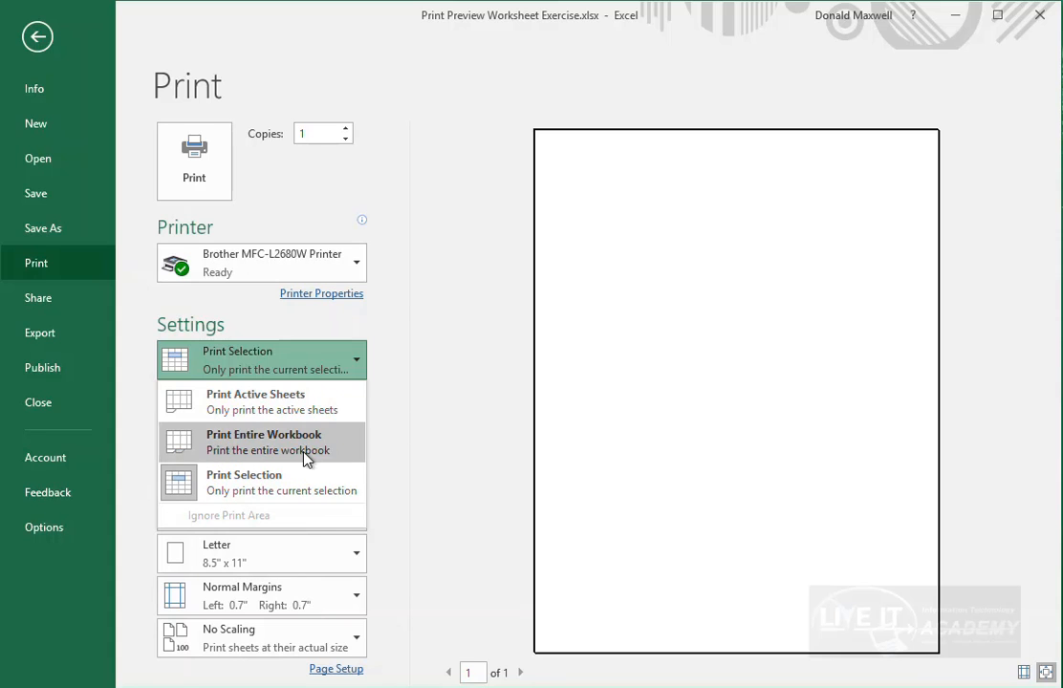
pyautogui.click(310, 413)
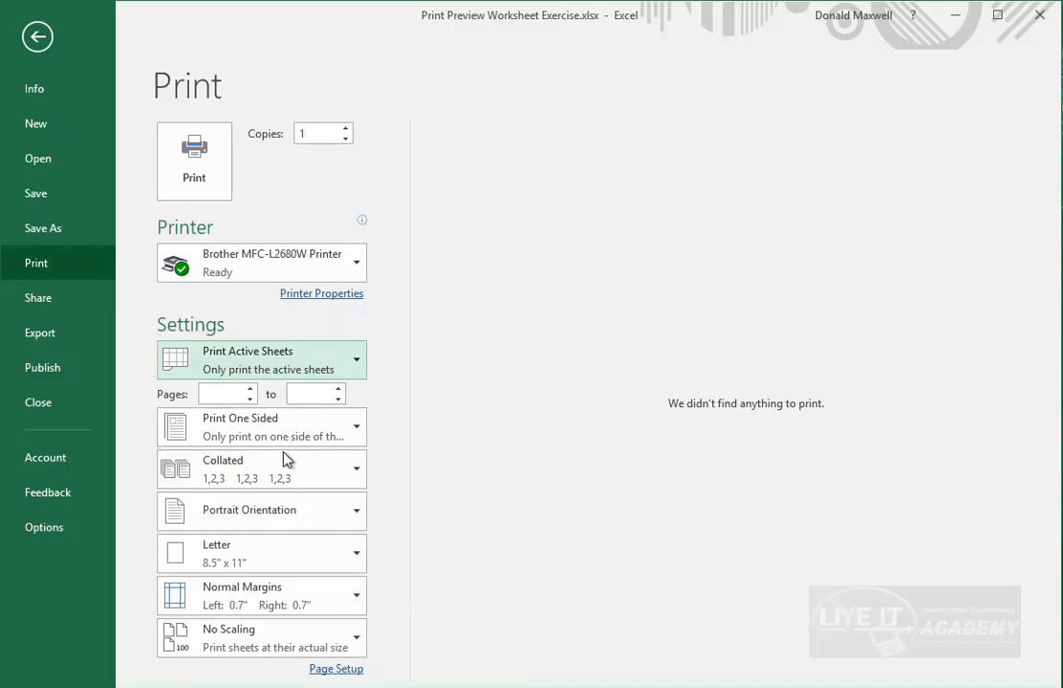
pyautogui.click(344, 361)
pyautogui.click(315, 405)
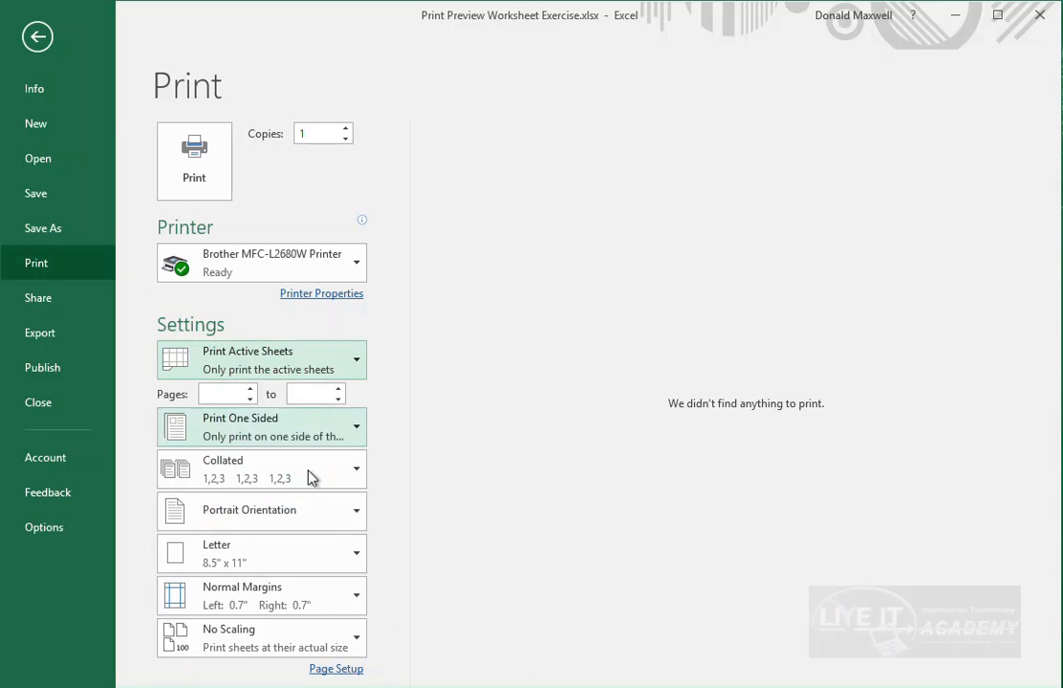
pyautogui.click(36, 37)
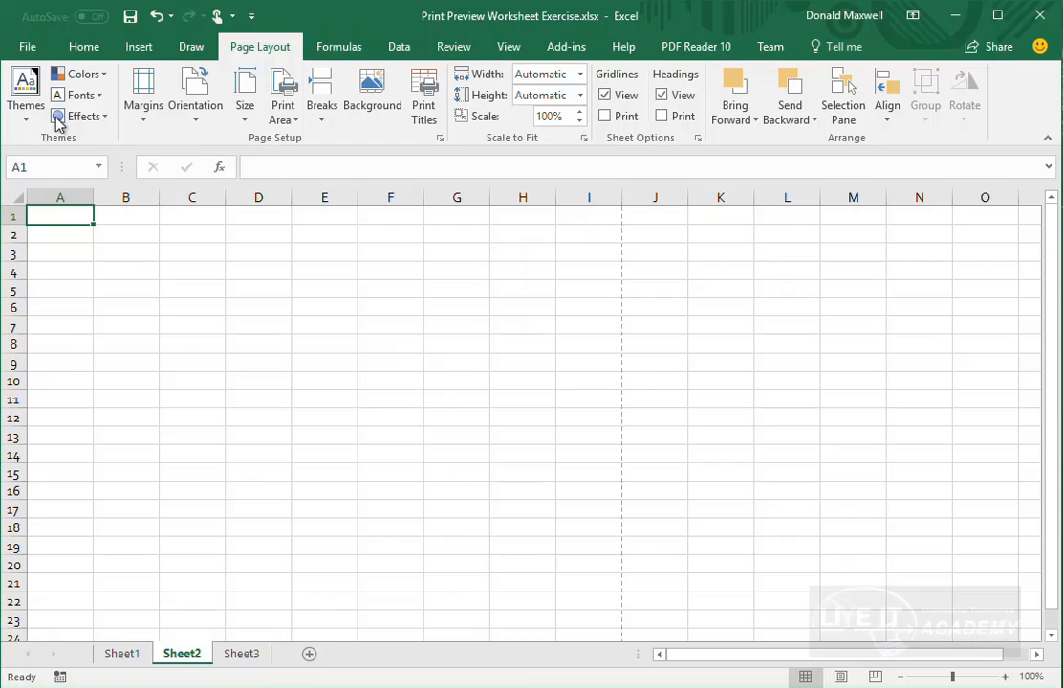
pyautogui.click(151, 653)
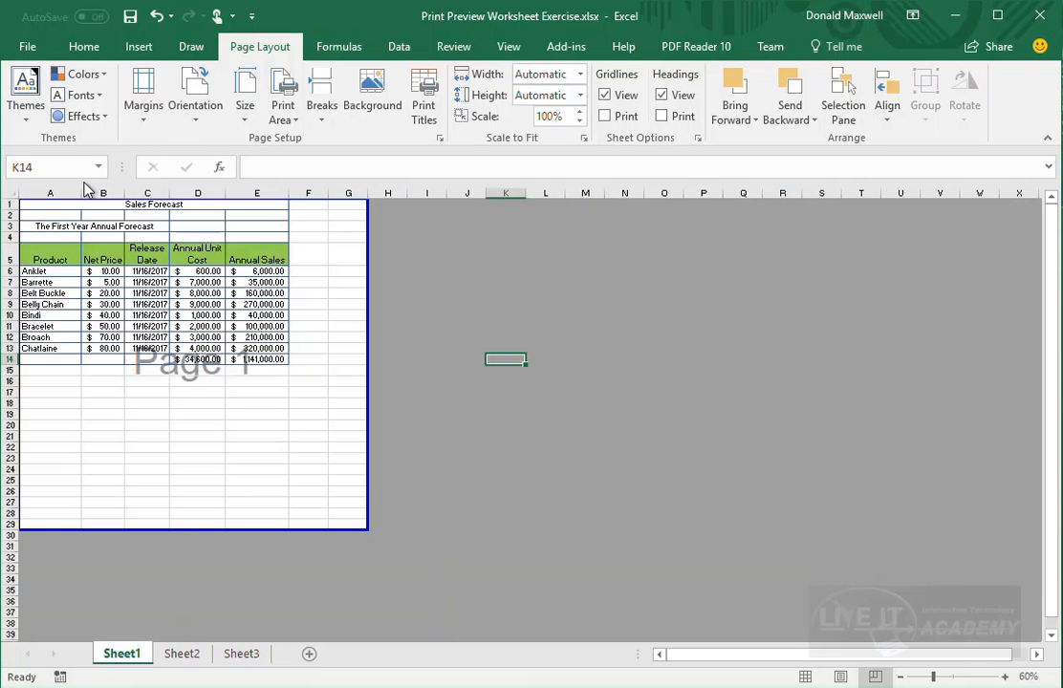
pyautogui.click(27, 47)
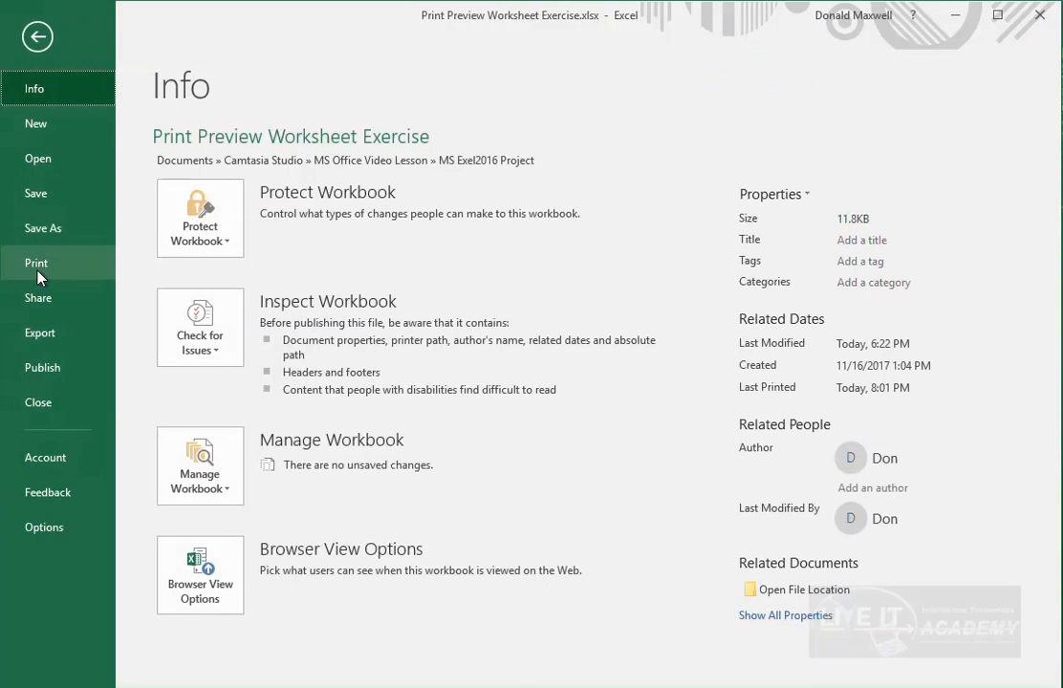
pyautogui.click(35, 267)
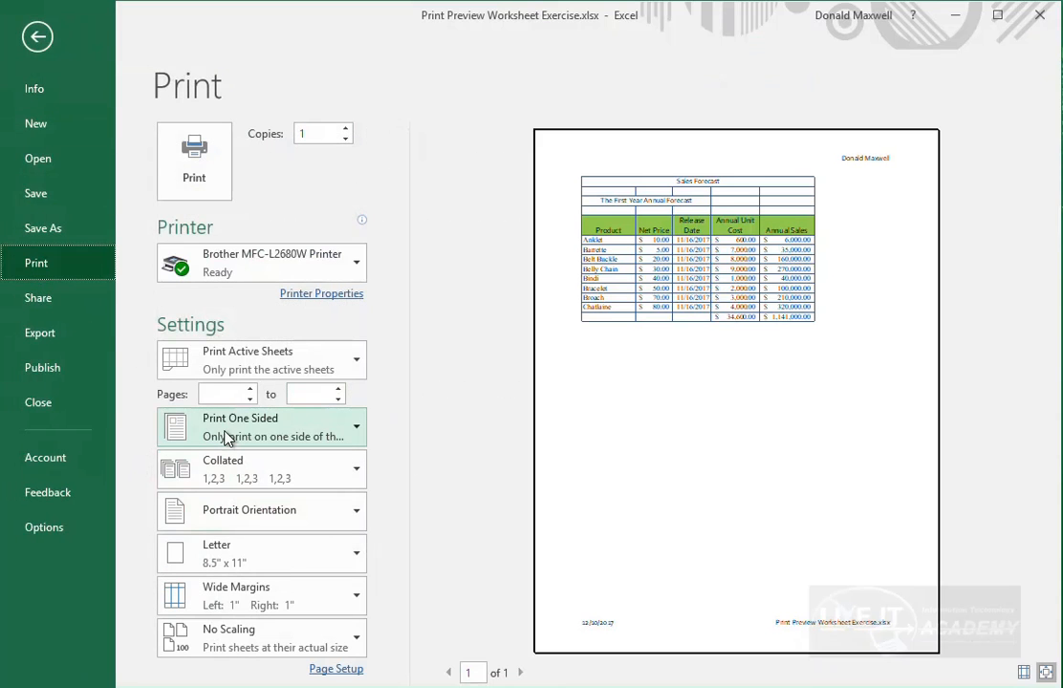
pyautogui.click(355, 432)
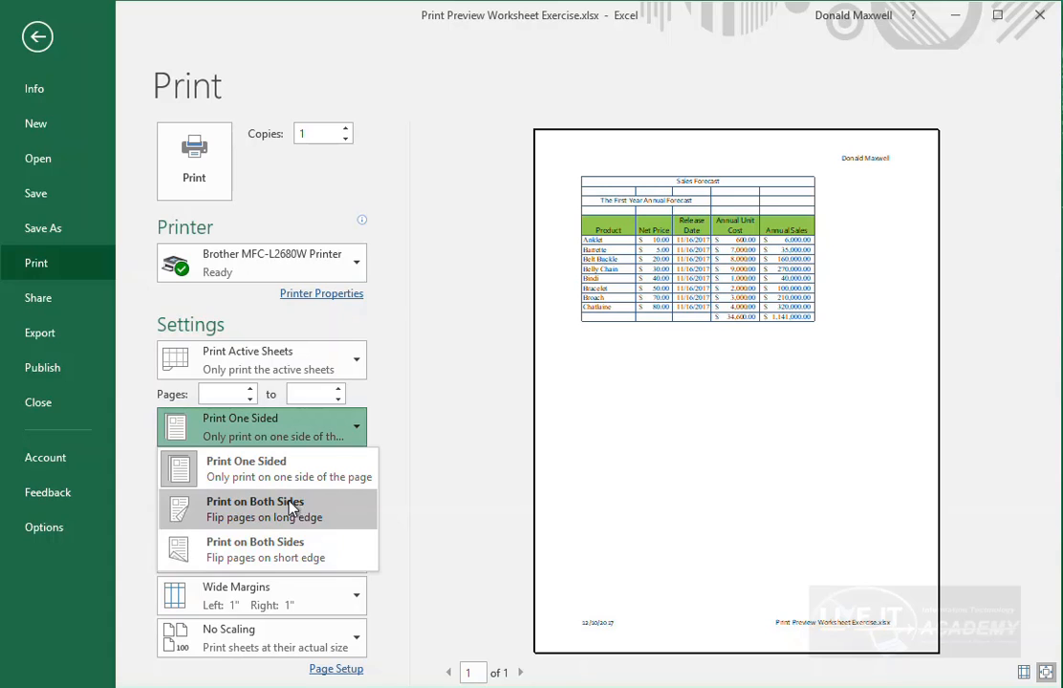
pyautogui.click(264, 430)
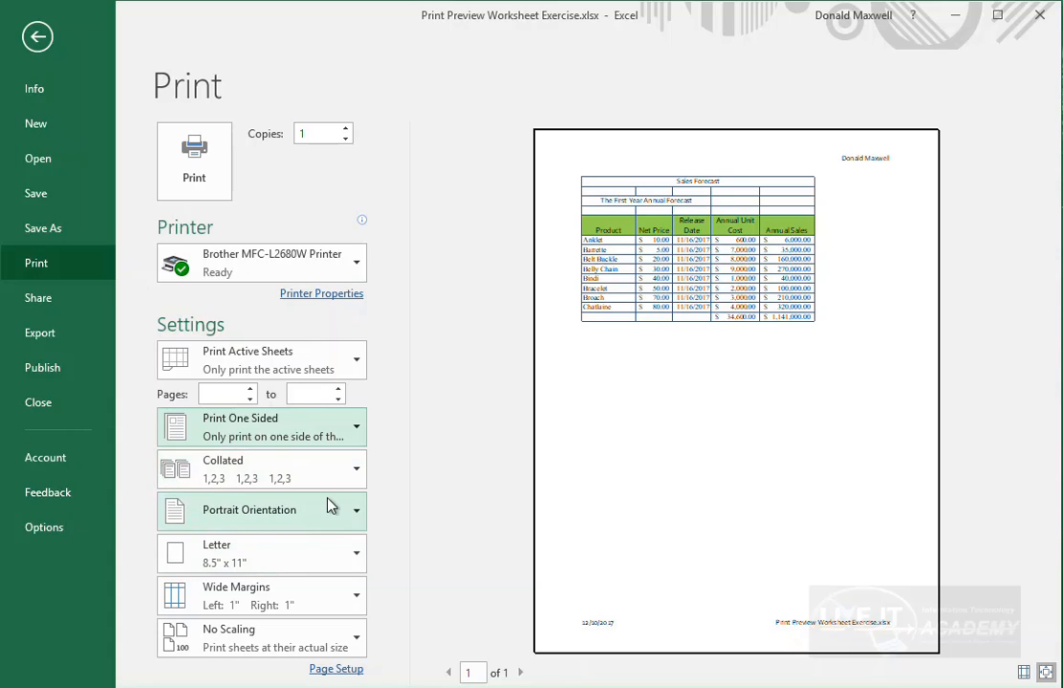
pyautogui.click(355, 481)
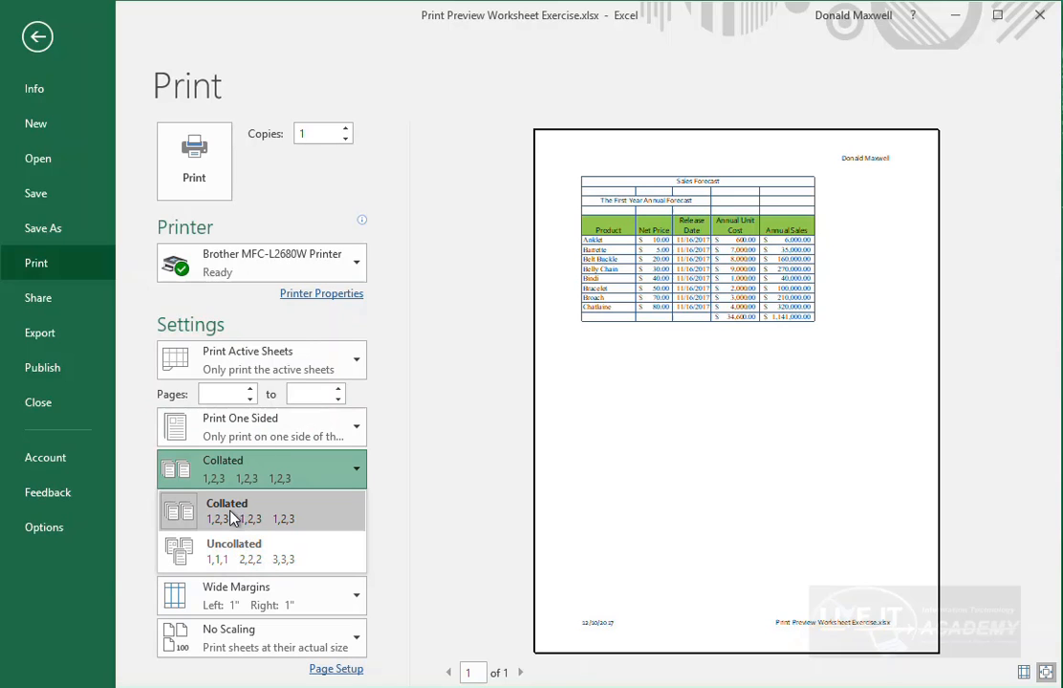
pyautogui.click(327, 476)
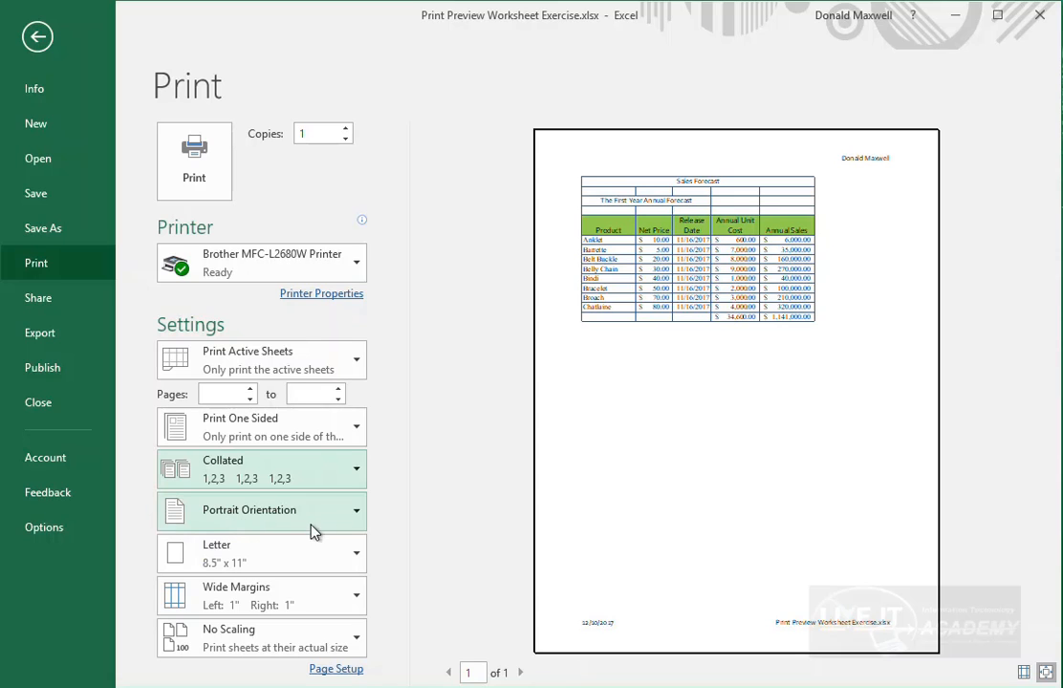
pyautogui.click(355, 564)
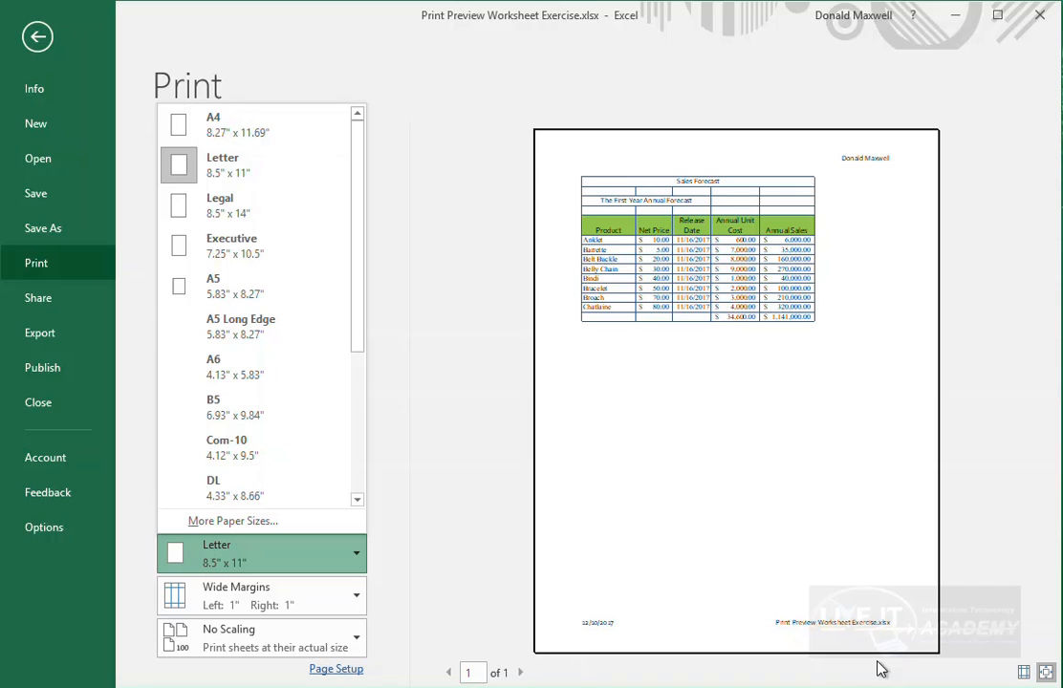
pyautogui.click(265, 564)
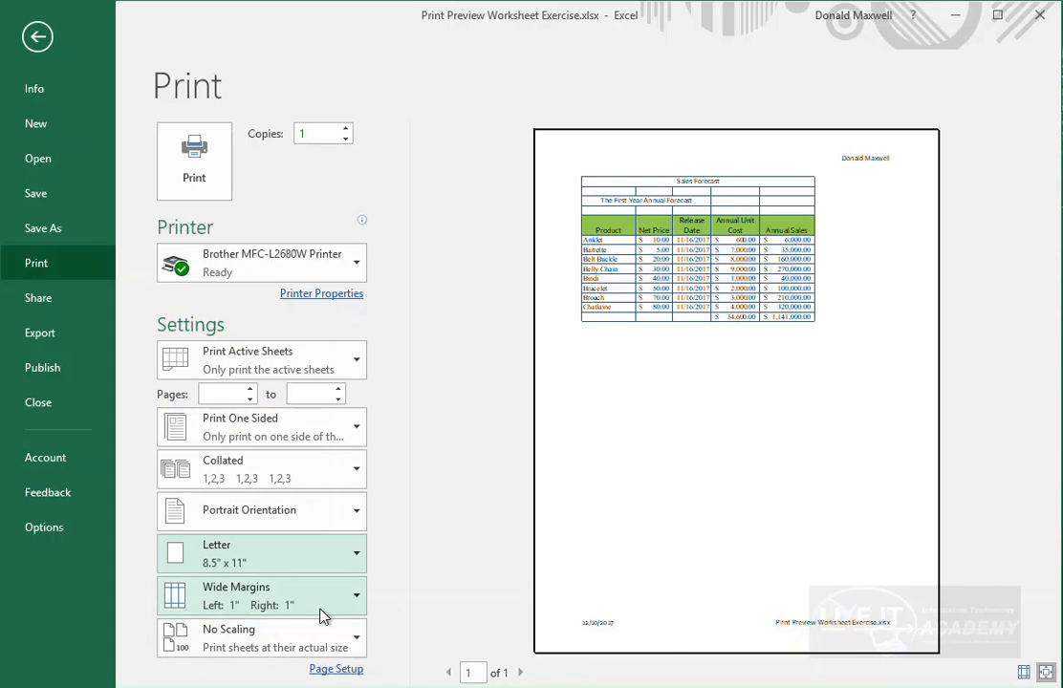
# - Cycle the print preview margins through Normal, Wide and Narrow, ending on Wide
pyautogui.click(358, 607)
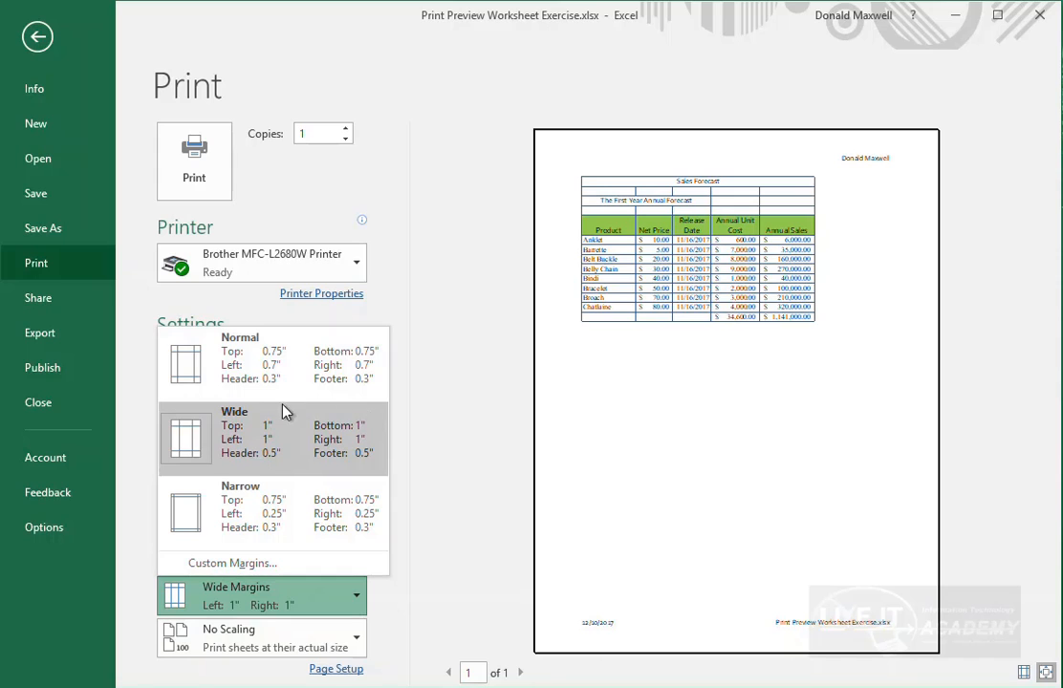
pyautogui.click(250, 373)
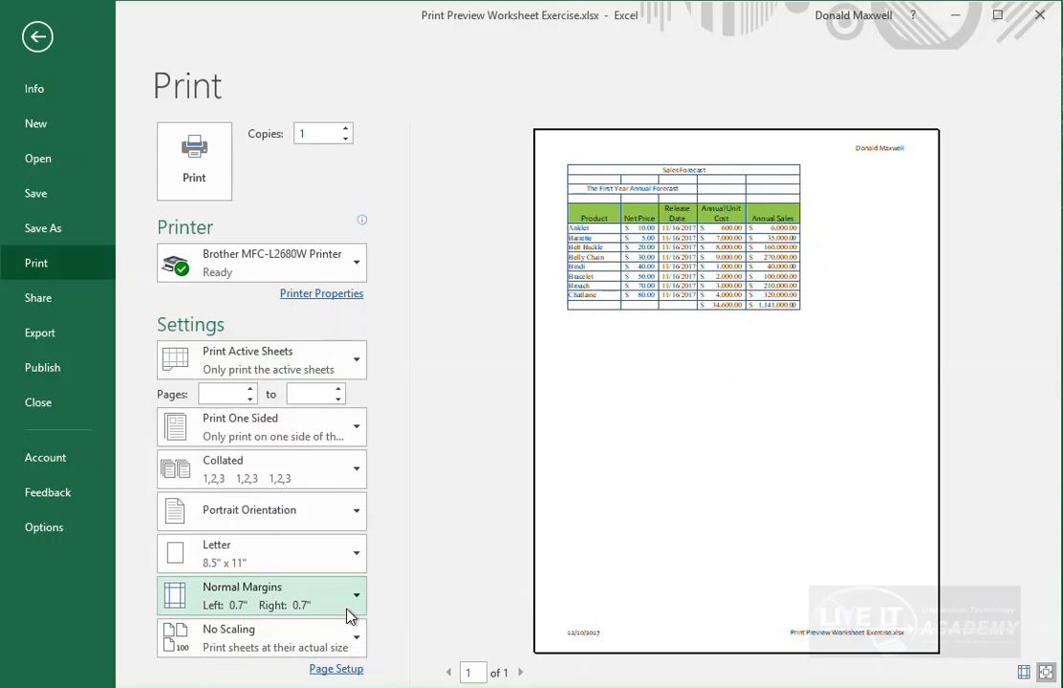
pyautogui.click(360, 608)
pyautogui.click(361, 448)
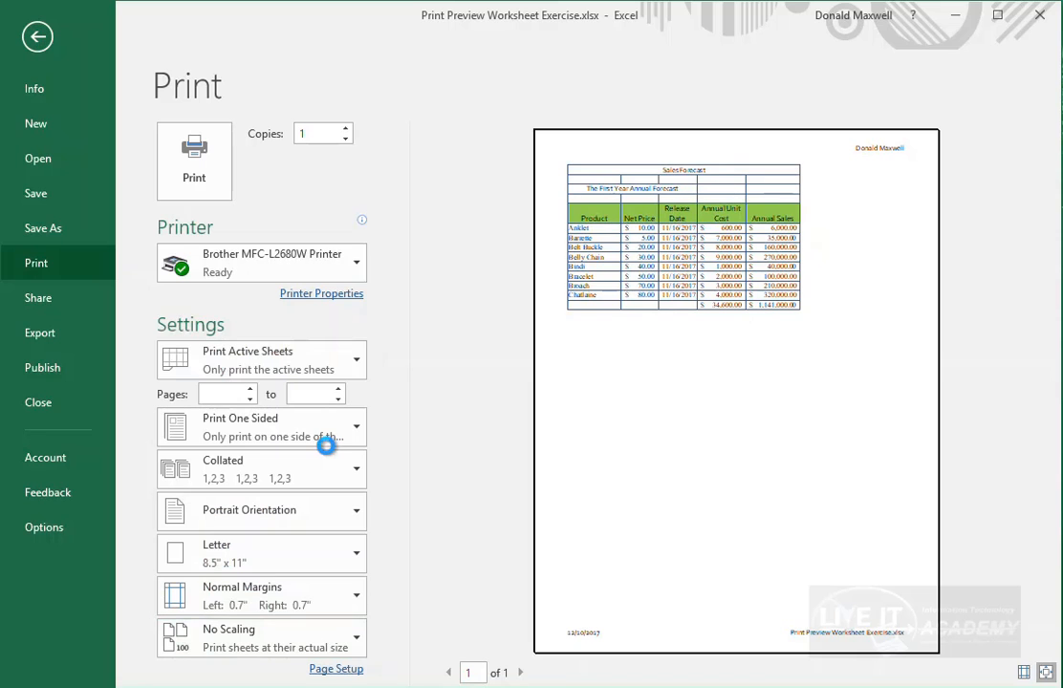
pyautogui.click(360, 601)
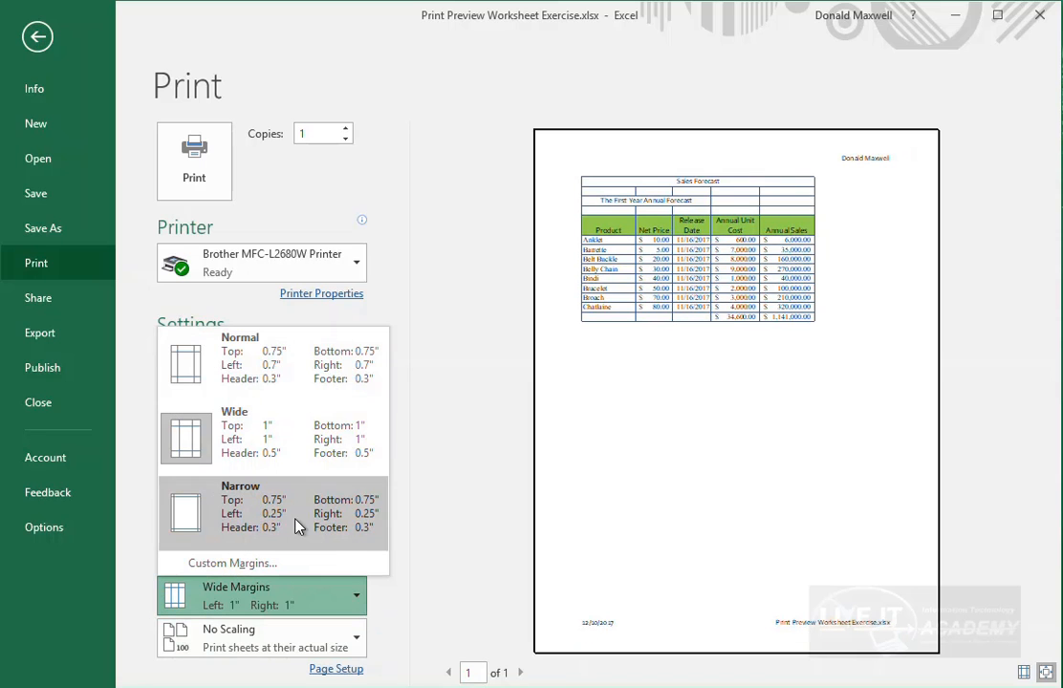
pyautogui.click(280, 507)
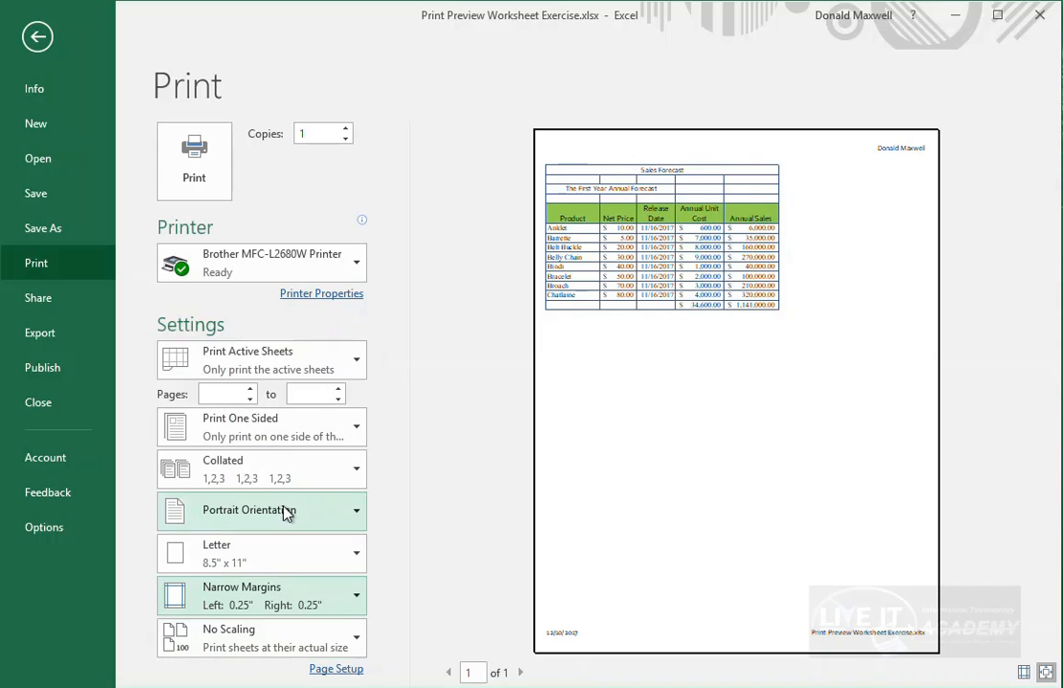
pyautogui.click(356, 600)
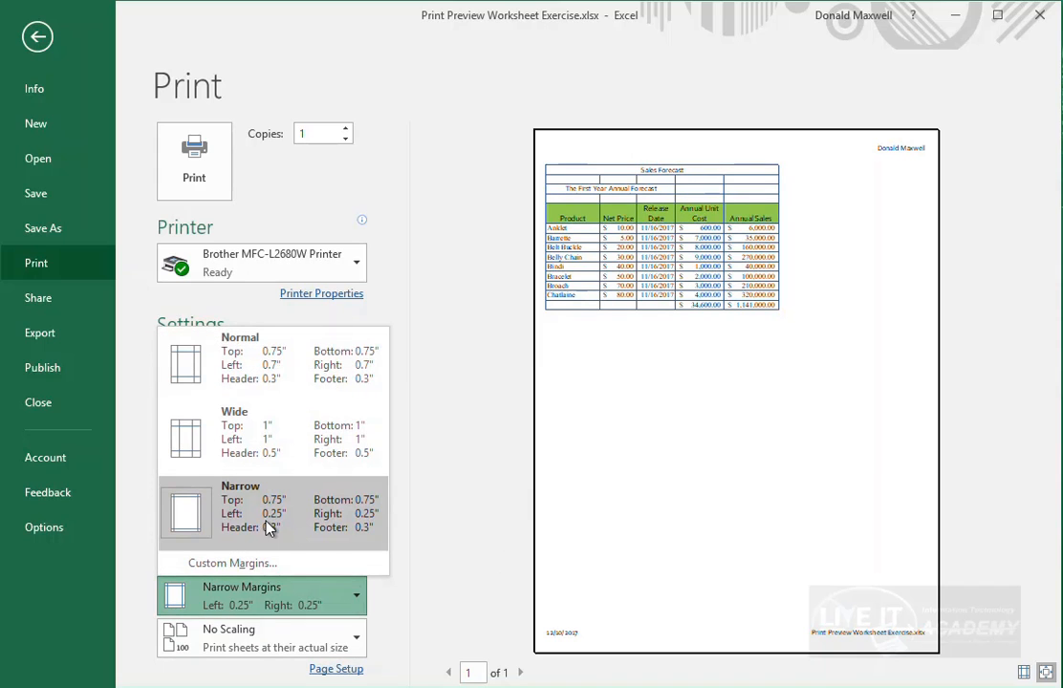
pyautogui.click(293, 440)
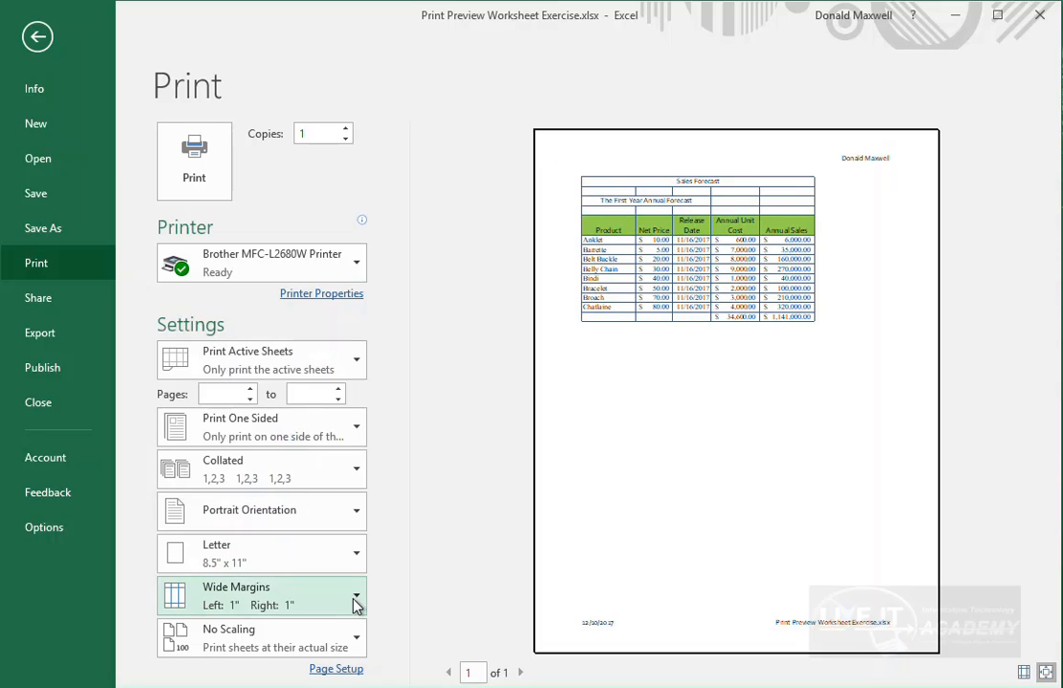
pyautogui.click(355, 600)
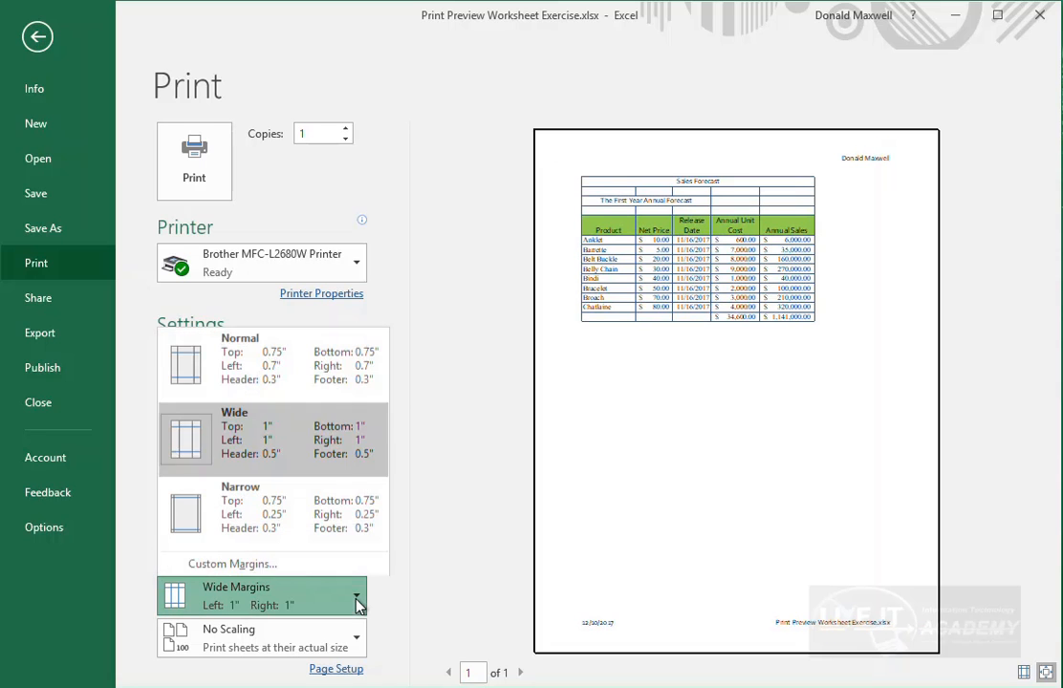
# - Open Custom Margins in Page Setup and keep the top margin at 1
pyautogui.click(231, 564)
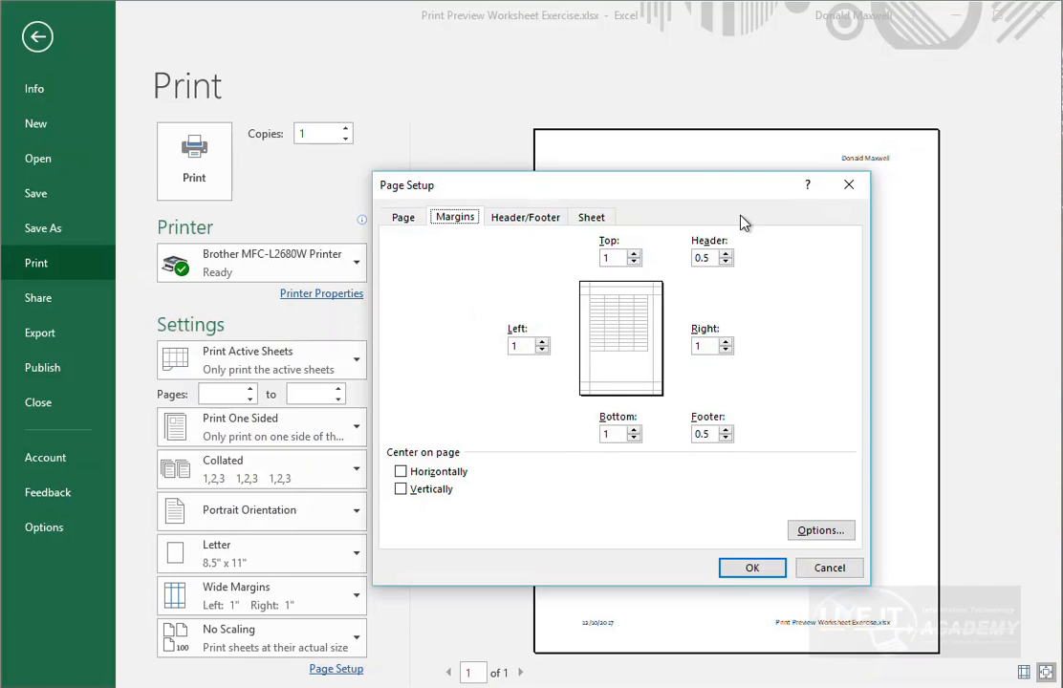
pyautogui.moveTo(684, 188); pyautogui.dragTo(705, 102)
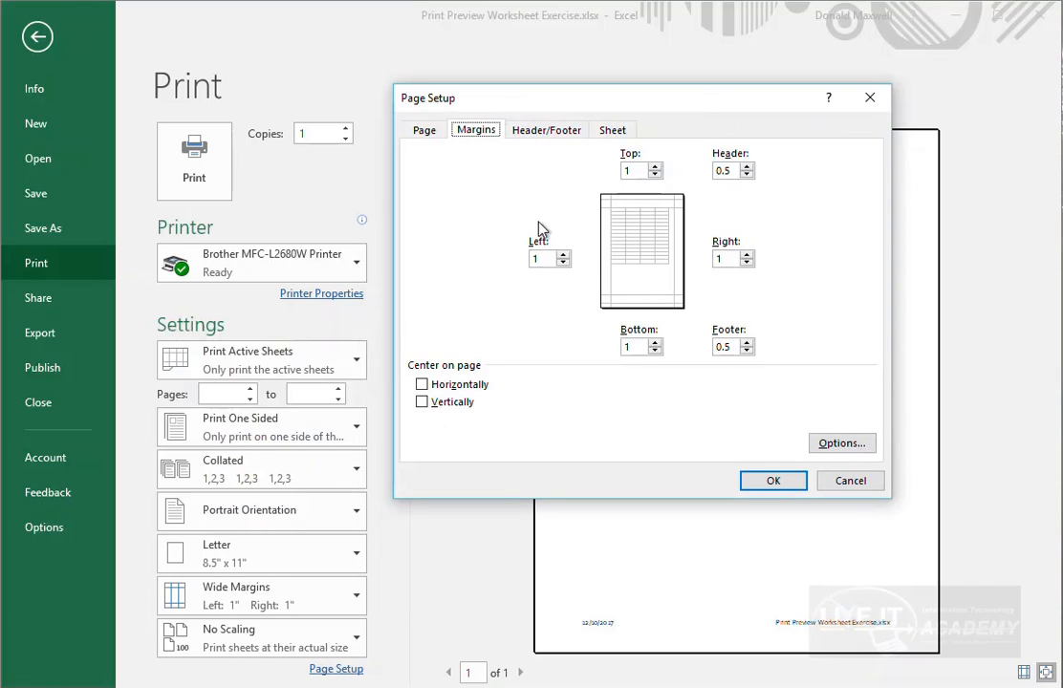
pyautogui.click(655, 175)
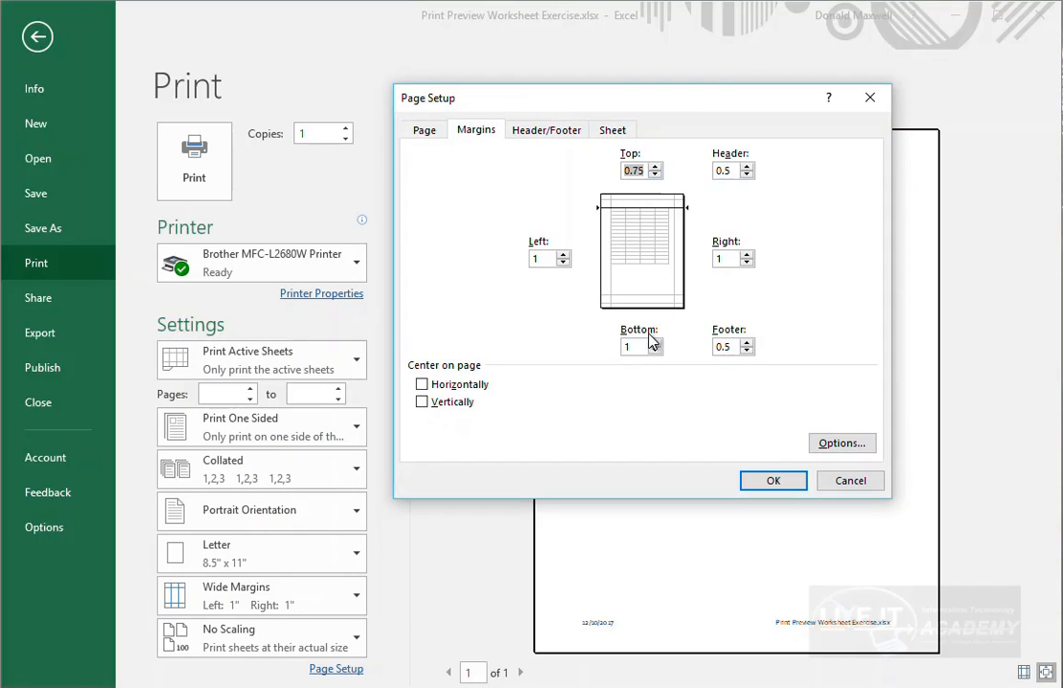
pyautogui.click(655, 166)
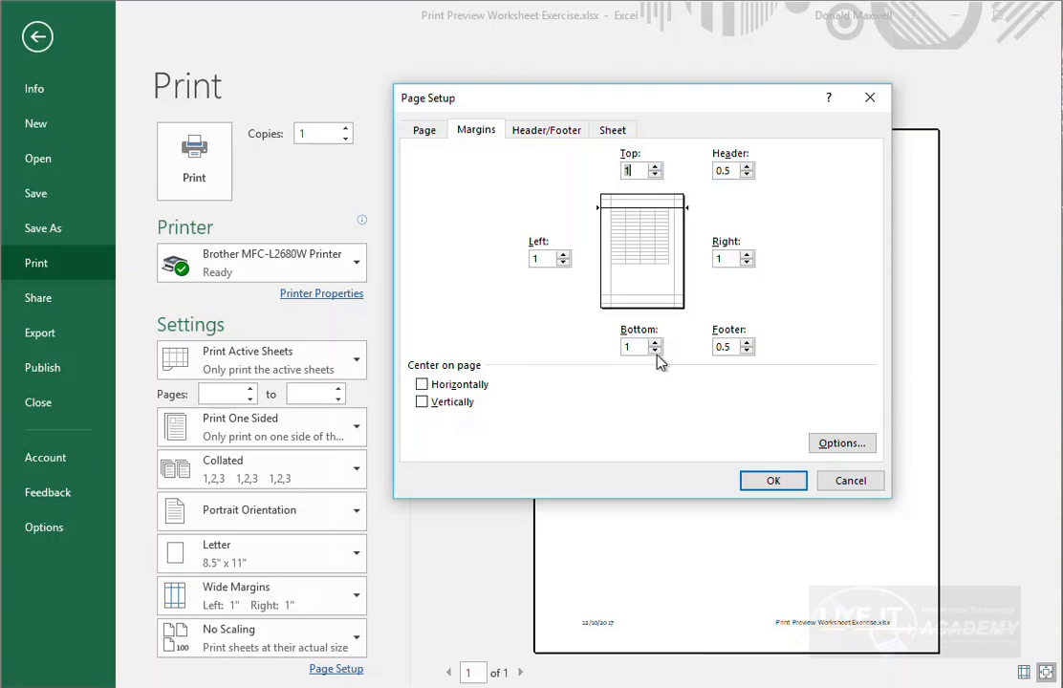
# - Change the left and right margins to 0.25
pyautogui.click(563, 255)
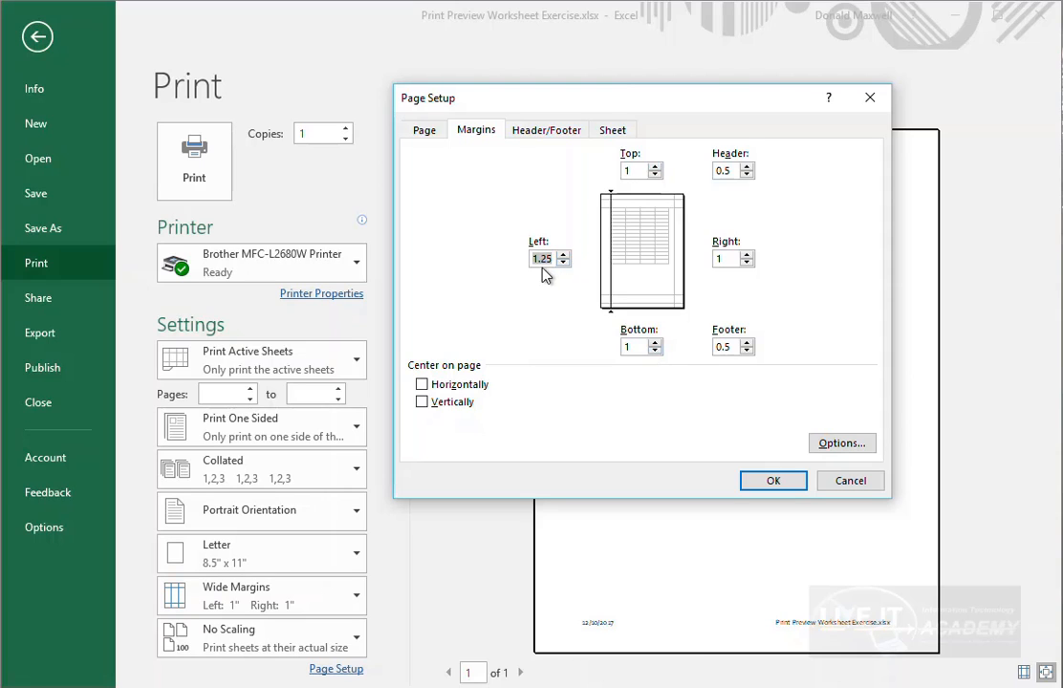
pyautogui.click(541, 259)
pyautogui.press('BackSpace')
pyautogui.click(746, 254)
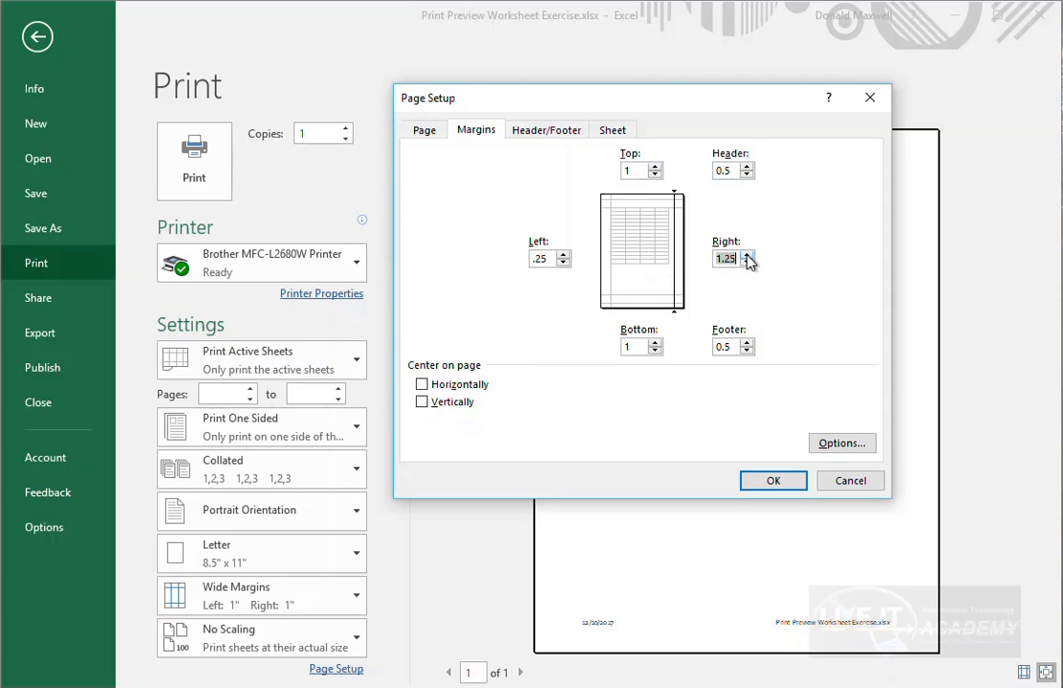
pyautogui.click(723, 260)
# - Apply the 0.25" side margins, then change left and right margins to 1.25" in Custom Margins
pyautogui.click(785, 484)
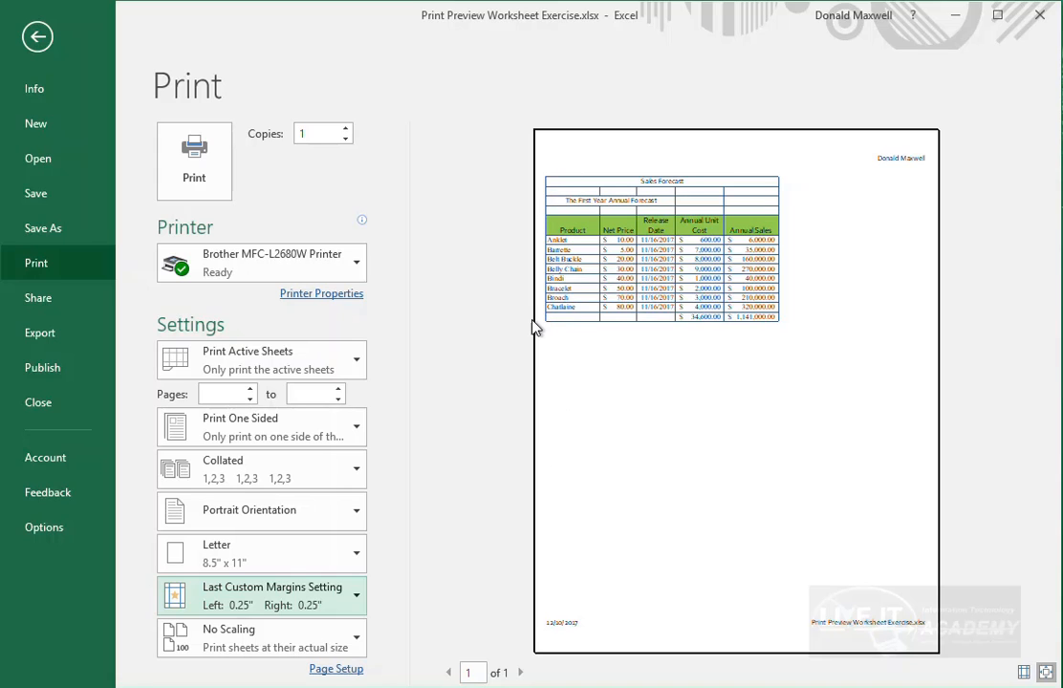
pyautogui.click(355, 603)
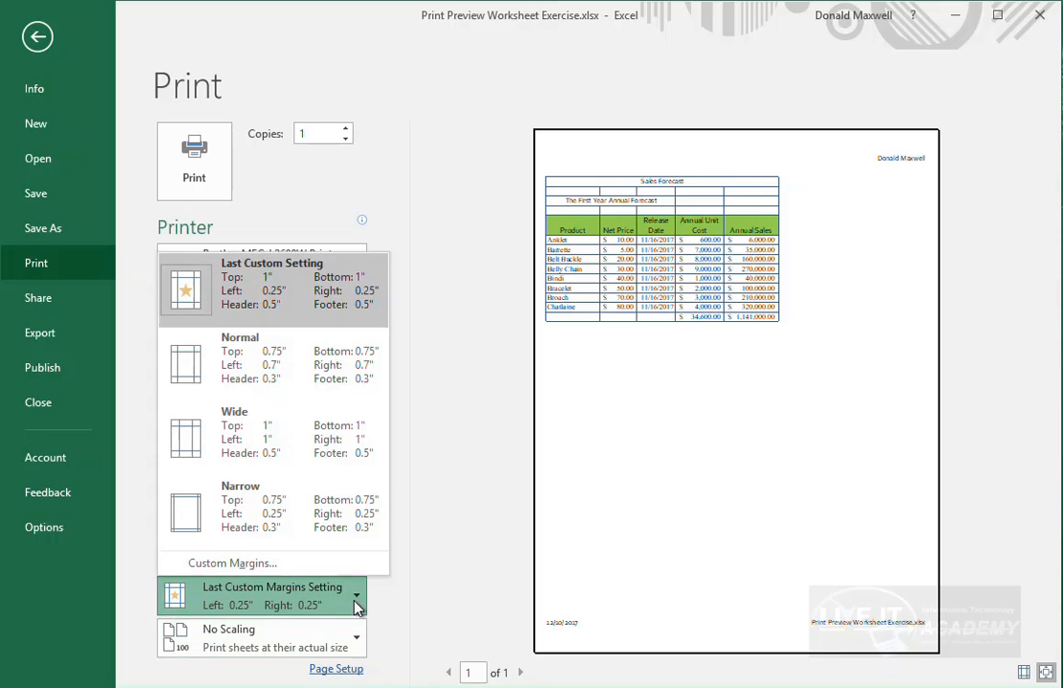
pyautogui.click(263, 562)
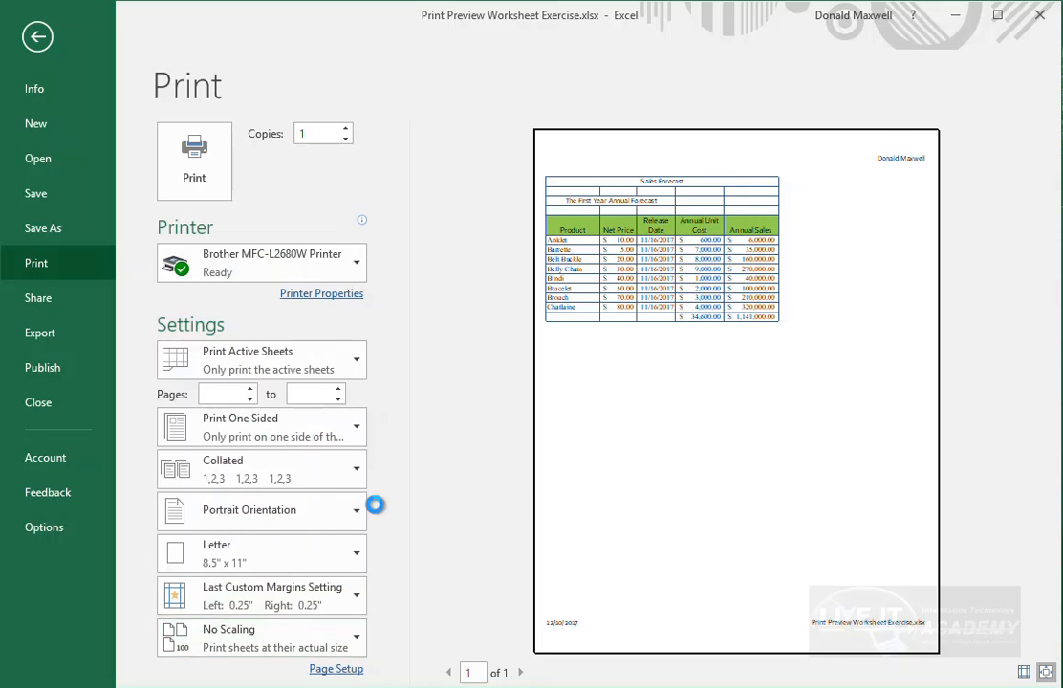
pyautogui.click(537, 258)
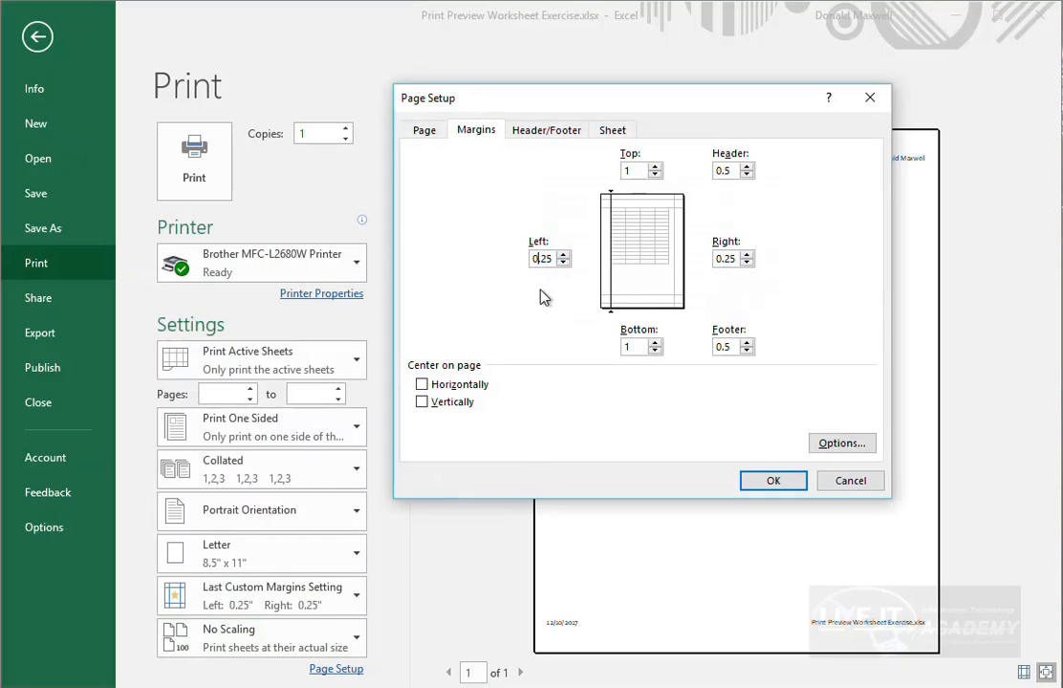
pyautogui.press('BackSpace')
pyautogui.write('1')
pyautogui.click(720, 259)
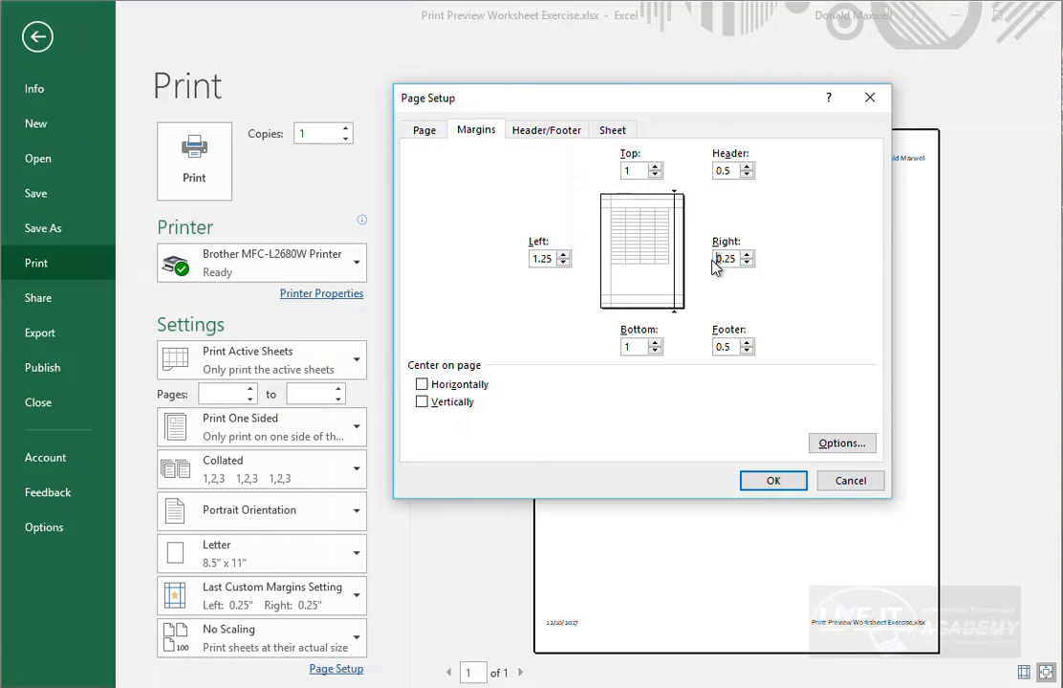
pyautogui.press('BackSpace')
pyautogui.write('1')
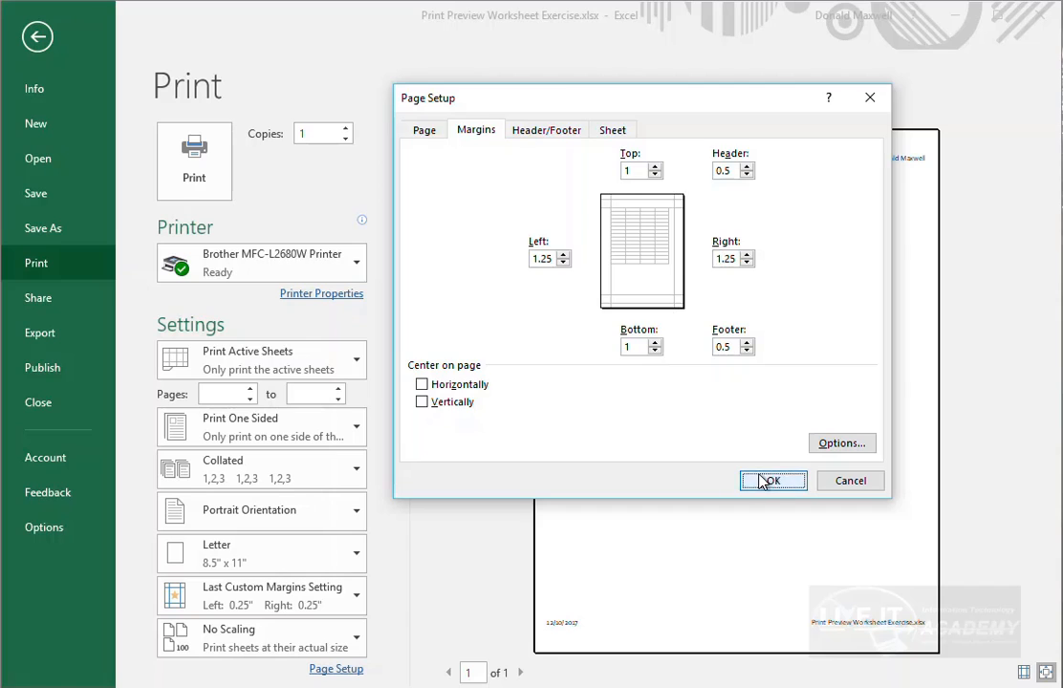
pyautogui.click(767, 482)
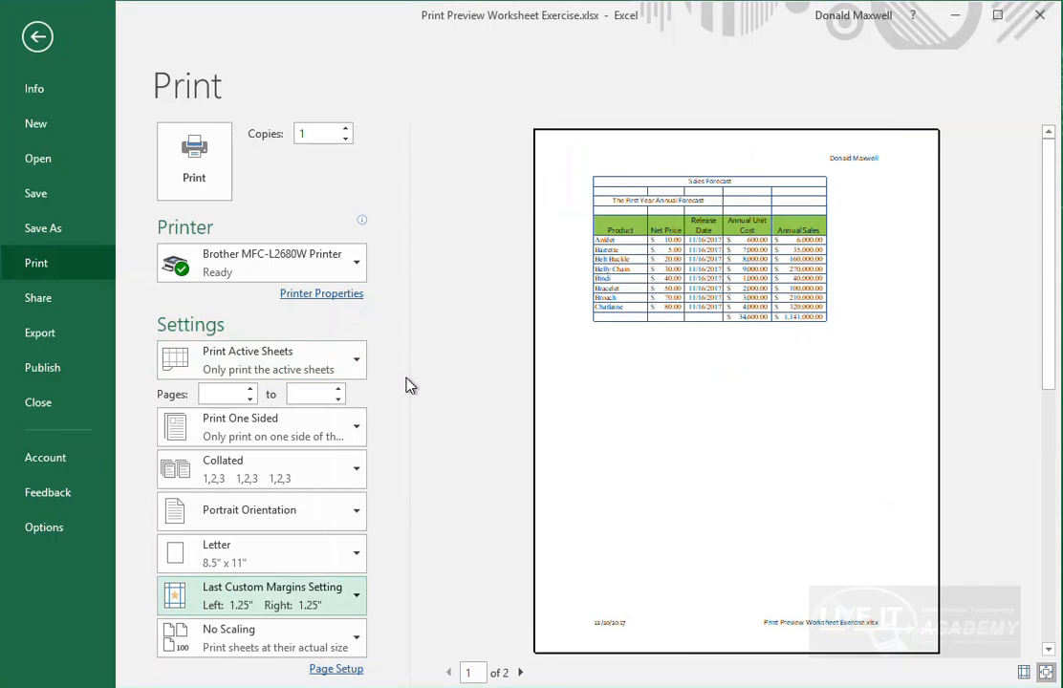
pyautogui.click(360, 600)
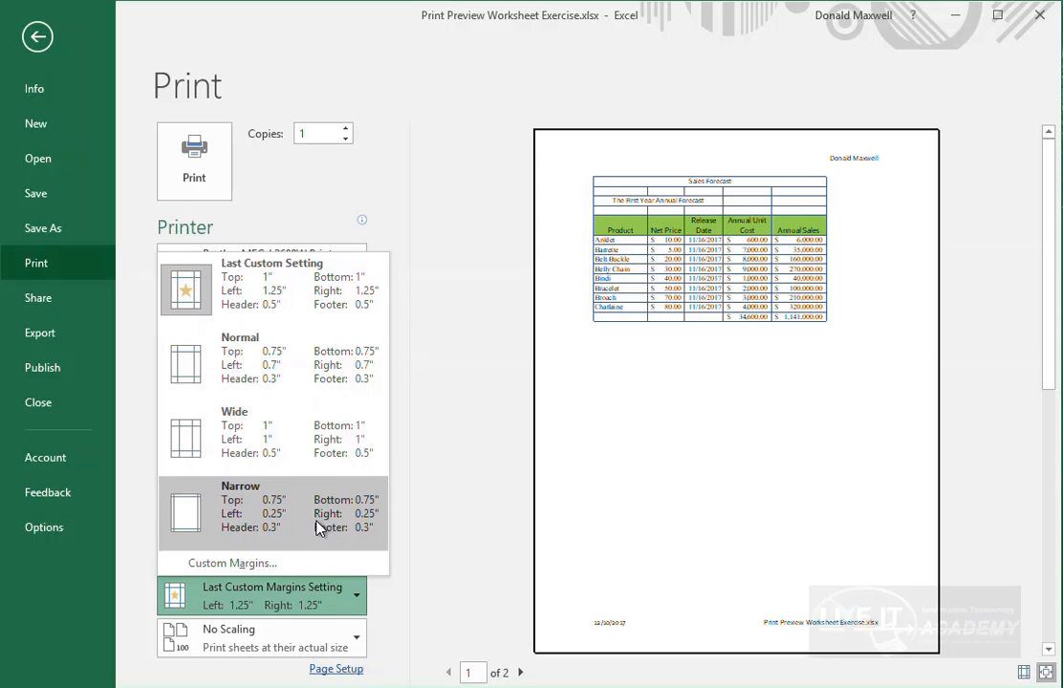
pyautogui.click(268, 604)
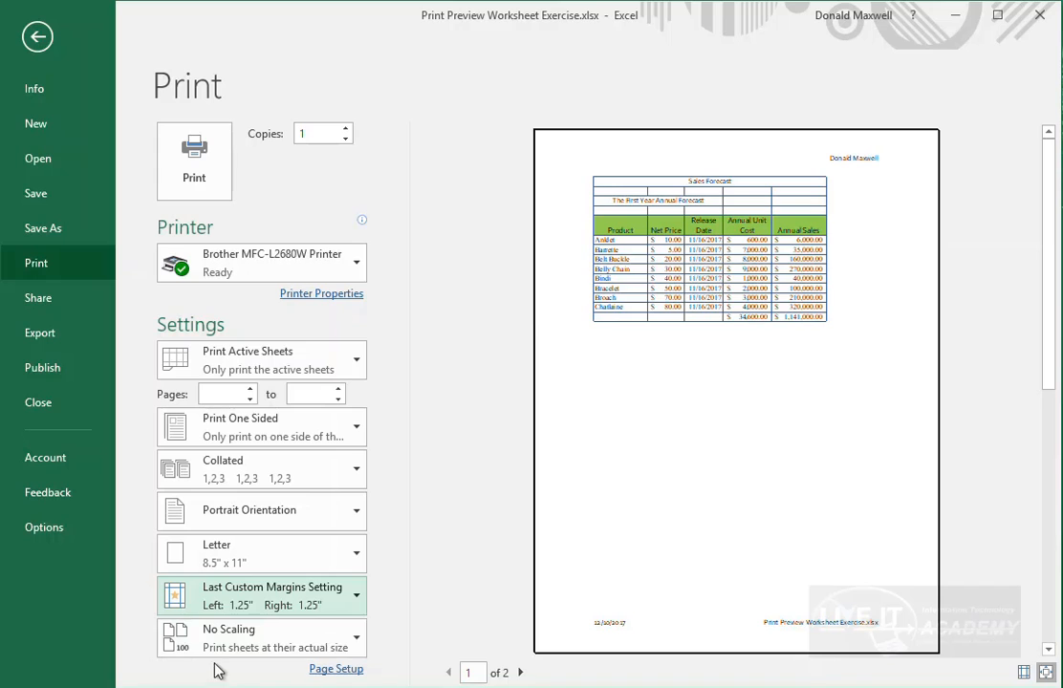
# - Set the print scaling to Fit Sheet on One Page
pyautogui.click(352, 648)
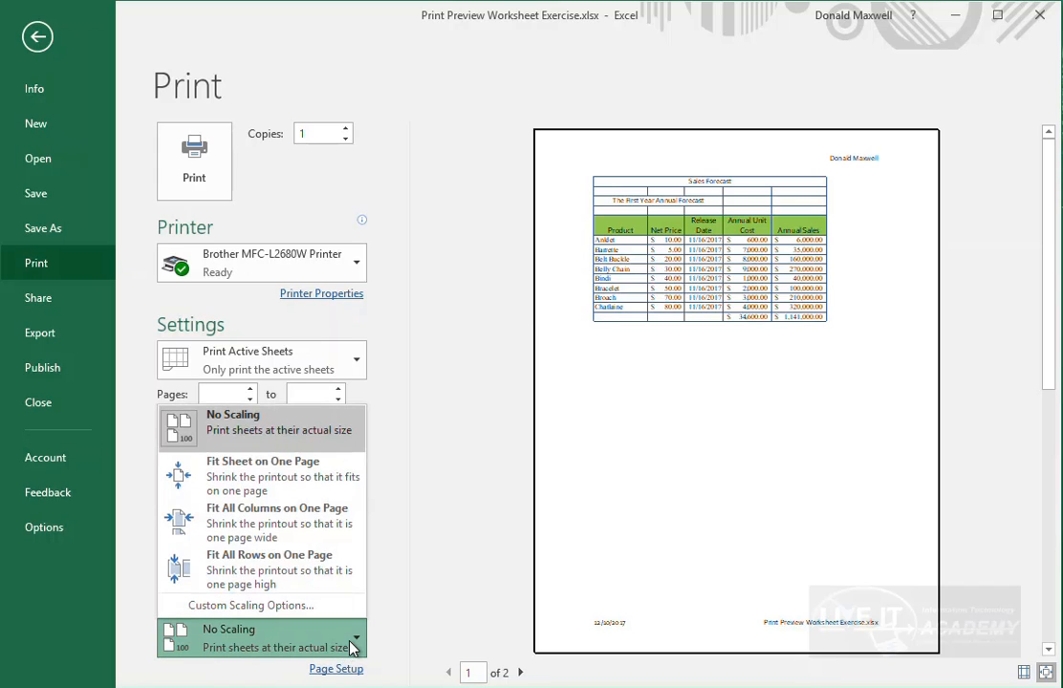
pyautogui.click(355, 644)
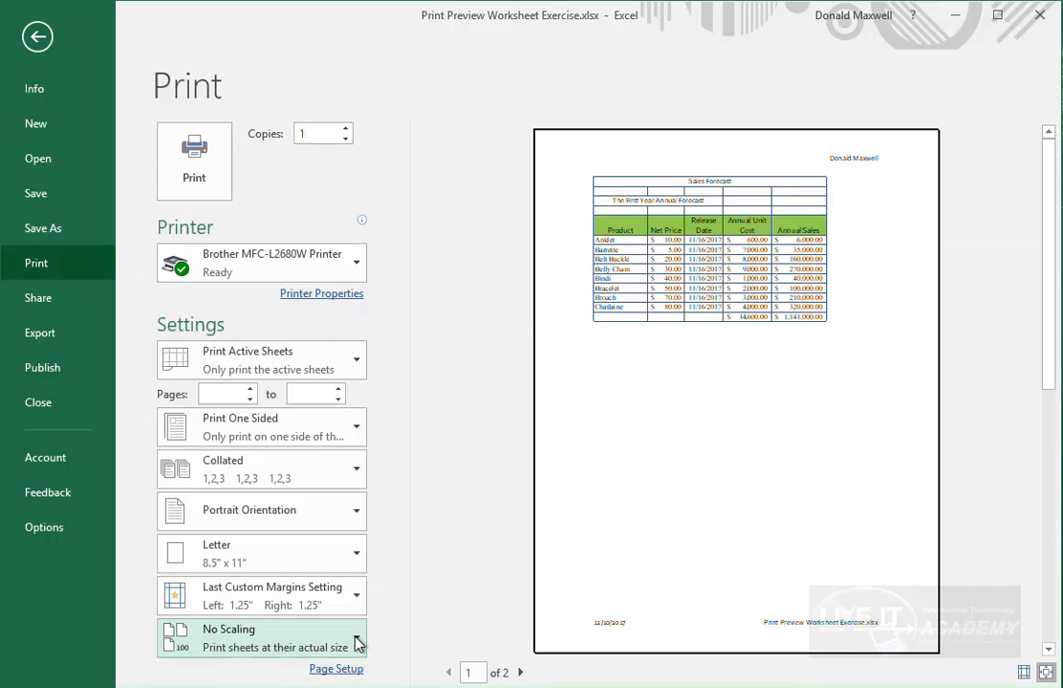
pyautogui.click(356, 644)
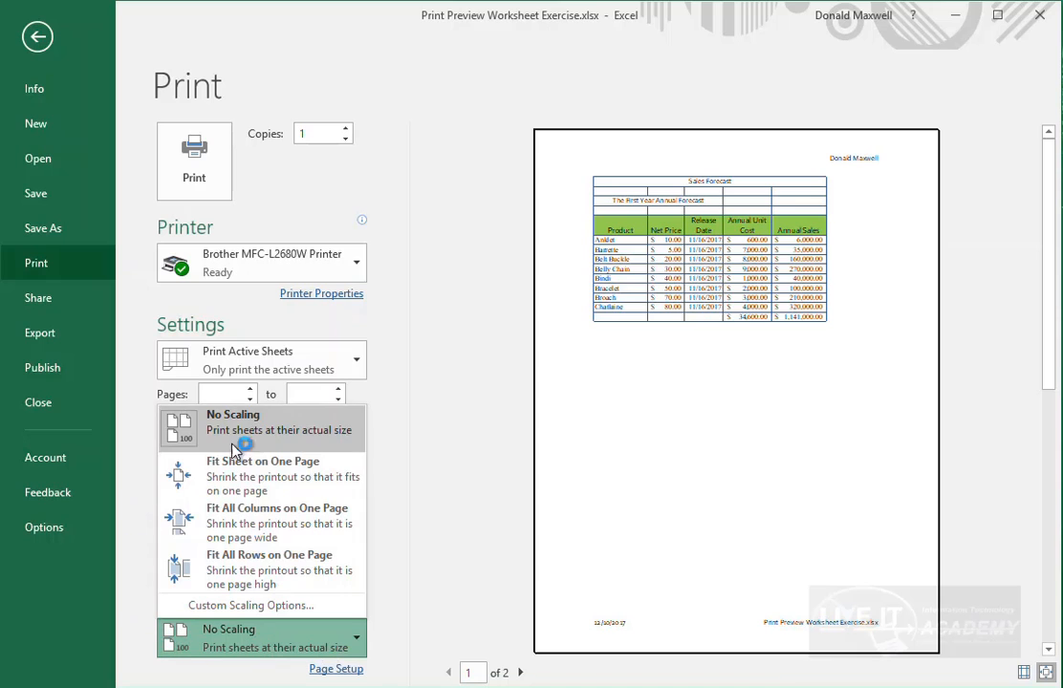
pyautogui.click(295, 483)
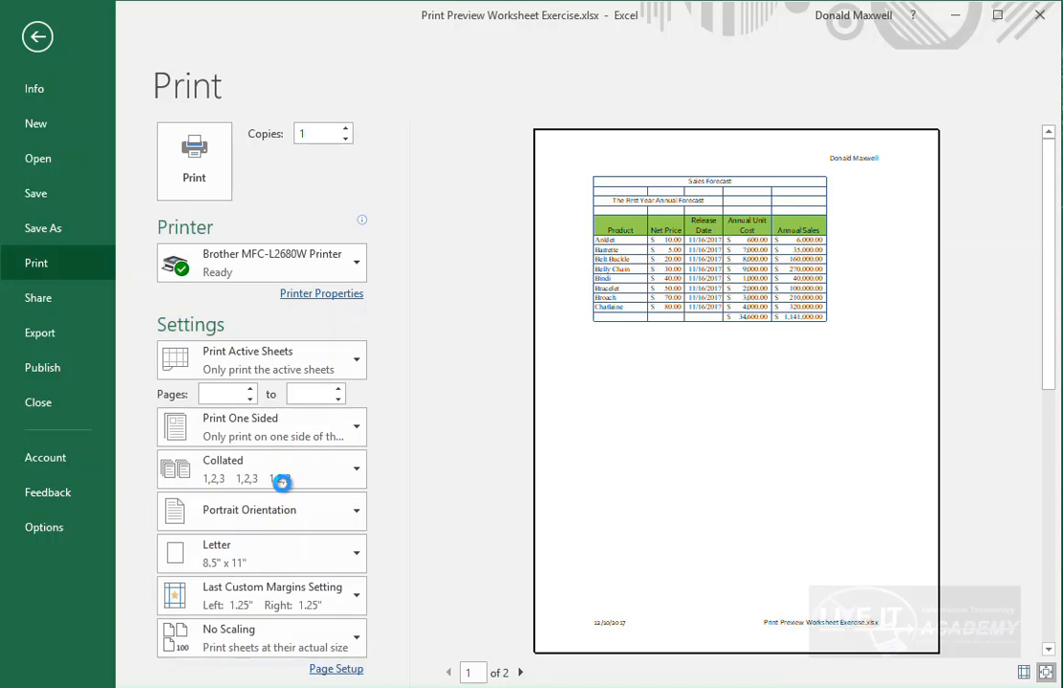
# - Return scaling to No Scaling and open Custom Scaling Options in Page Setup
pyautogui.click(354, 650)
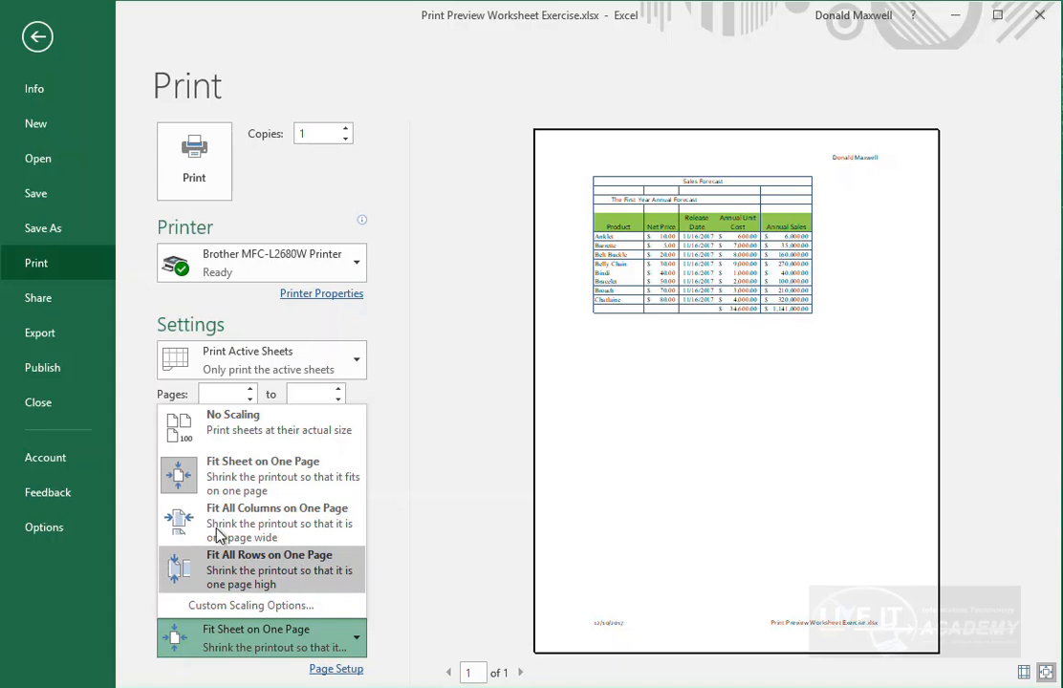
pyautogui.click(251, 431)
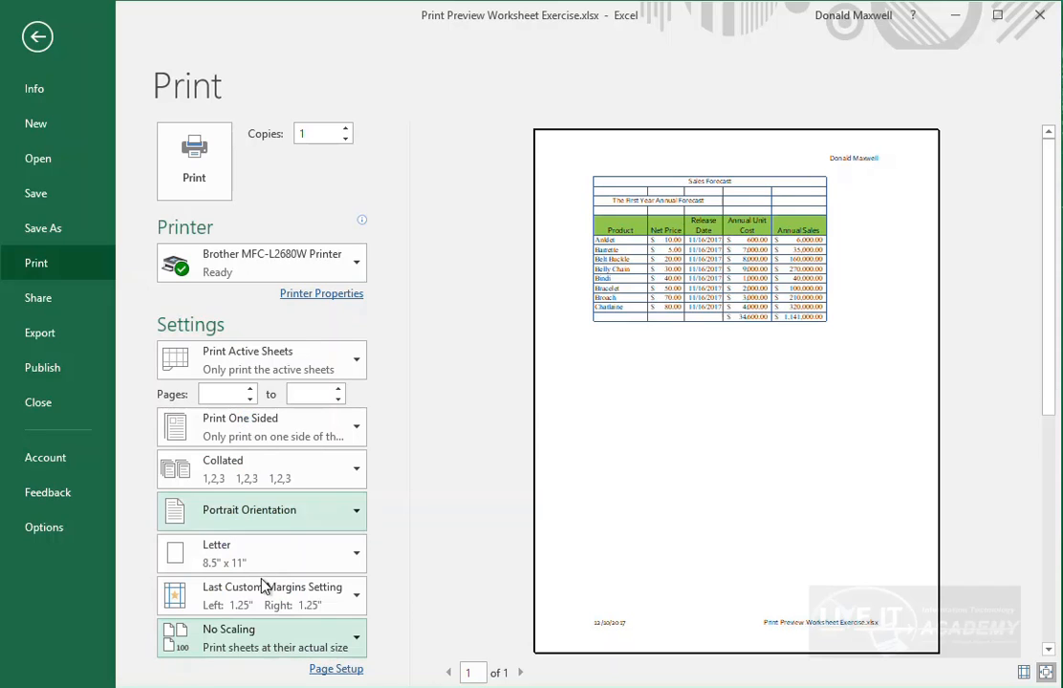
pyautogui.click(352, 639)
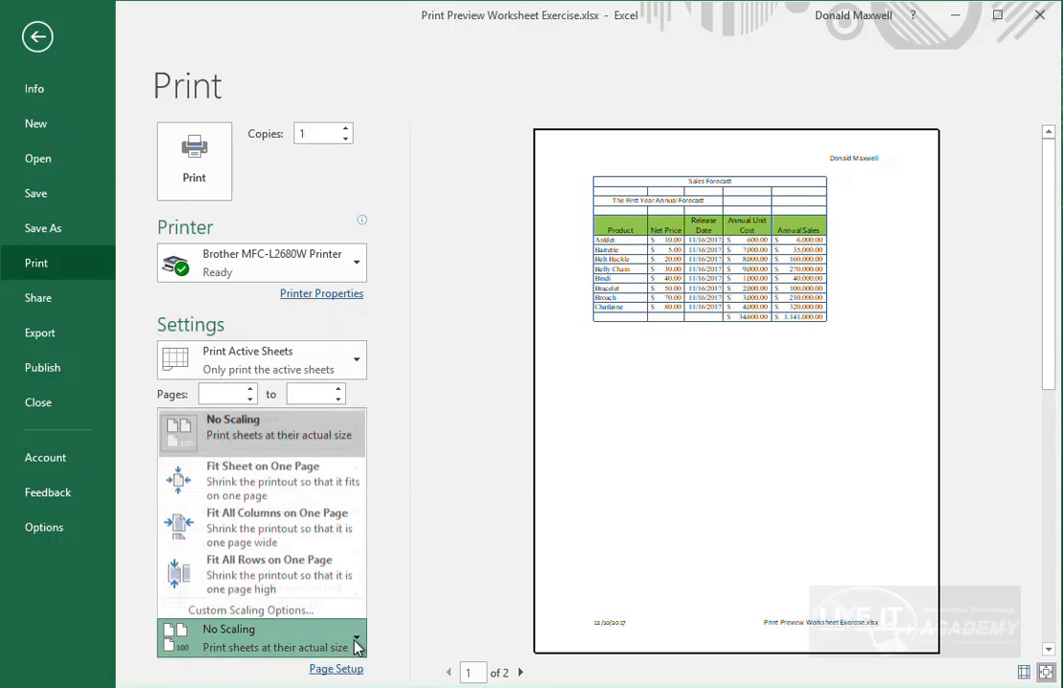
pyautogui.click(243, 605)
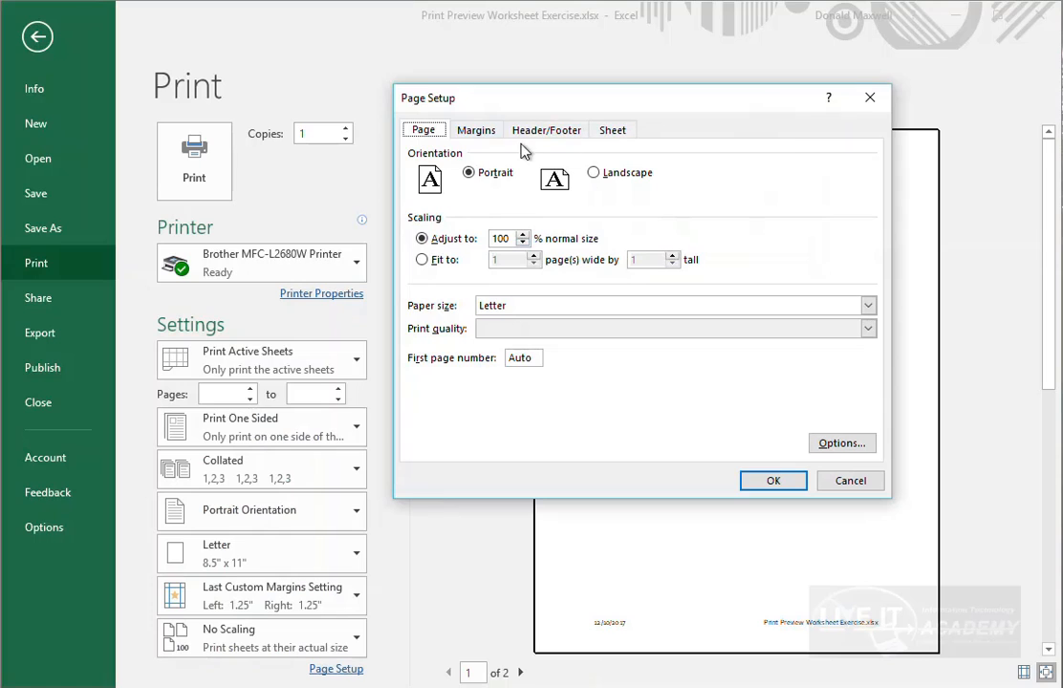
# - Check the Margins tab (1.25" sides, 1" top and bottom) and close Page Setup unchanged
pyautogui.click(476, 137)
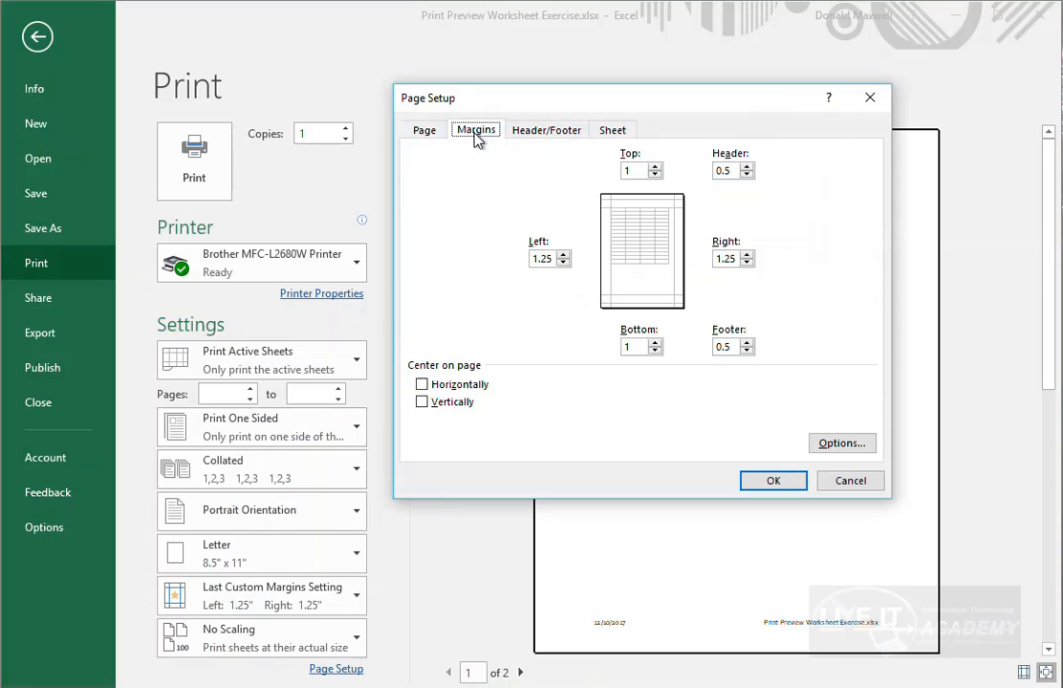
pyautogui.click(439, 138)
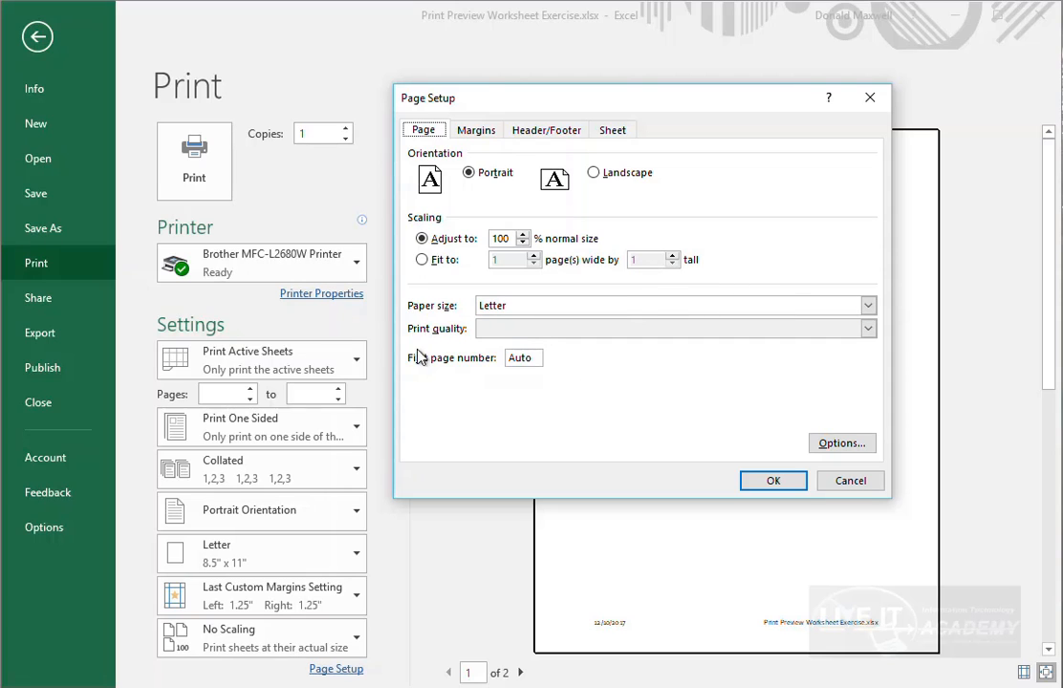
pyautogui.click(776, 485)
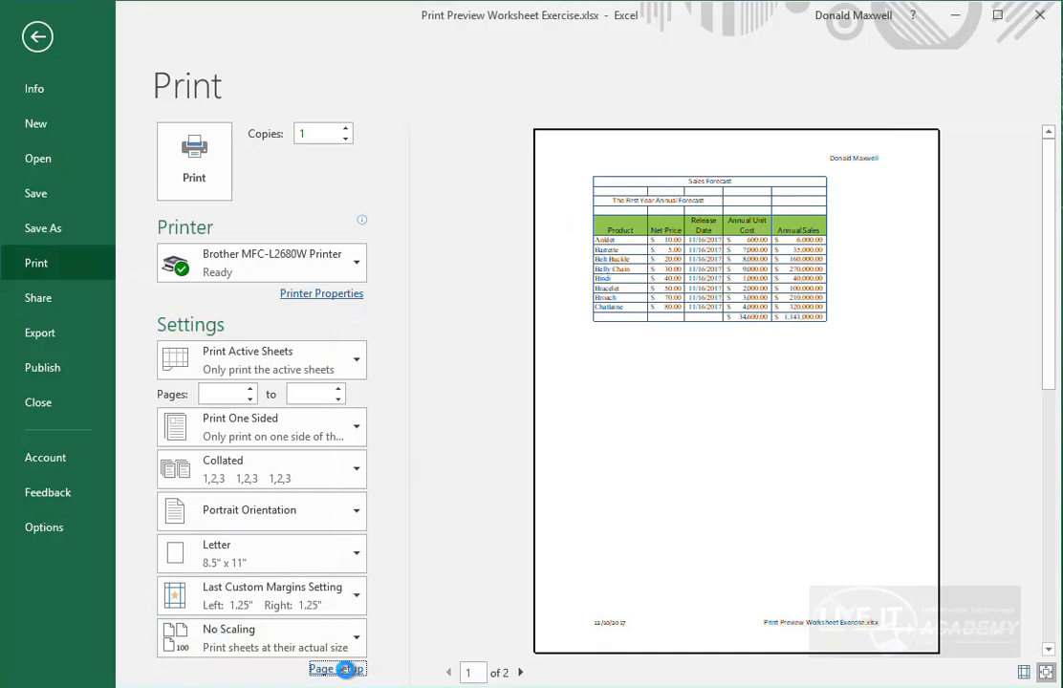
pyautogui.click(341, 668)
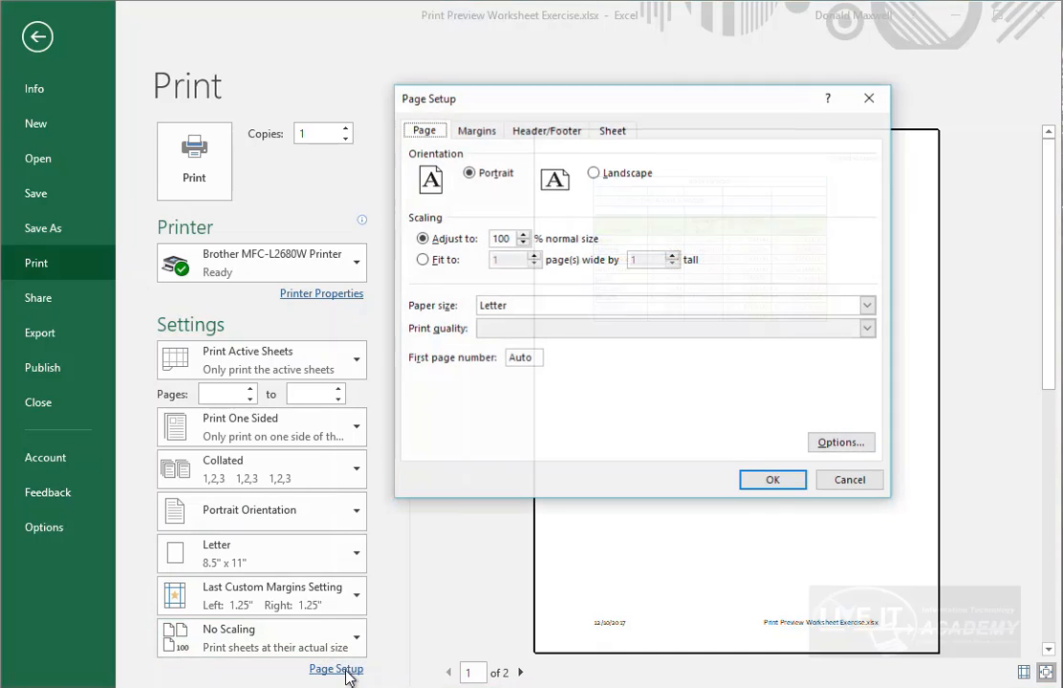
pyautogui.click(613, 132)
pyautogui.click(540, 131)
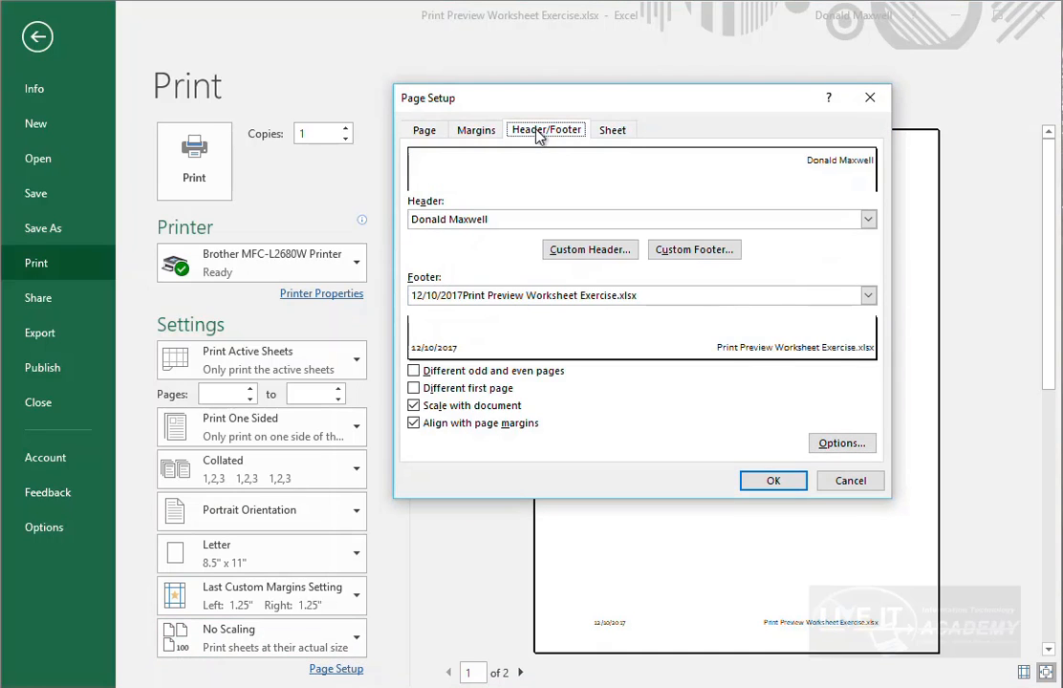
pyautogui.click(617, 134)
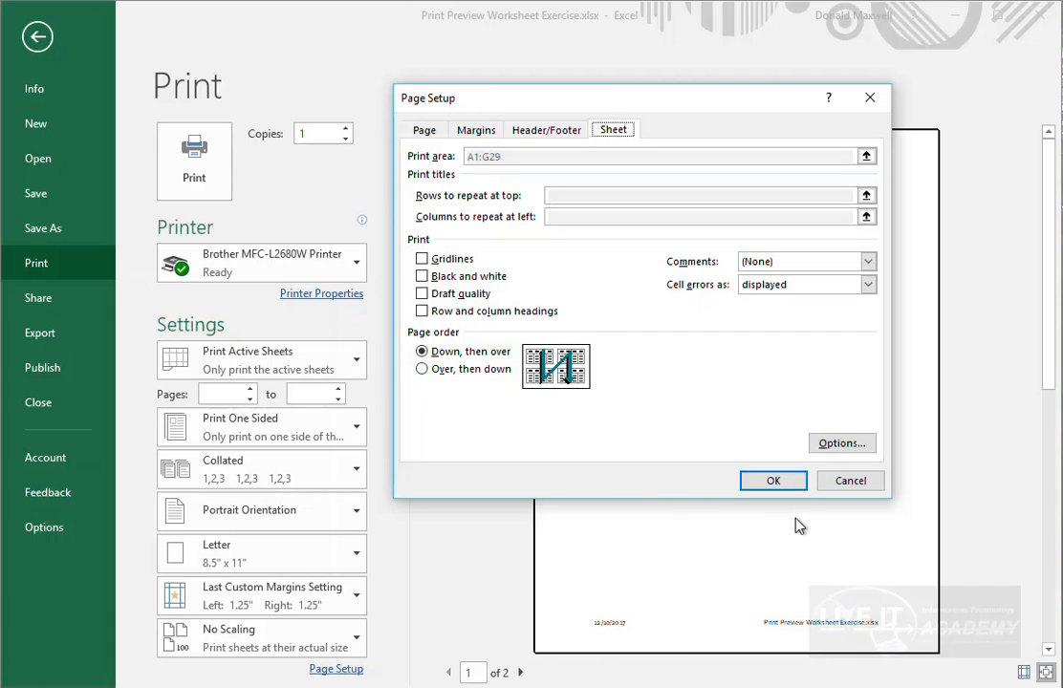
pyautogui.click(784, 489)
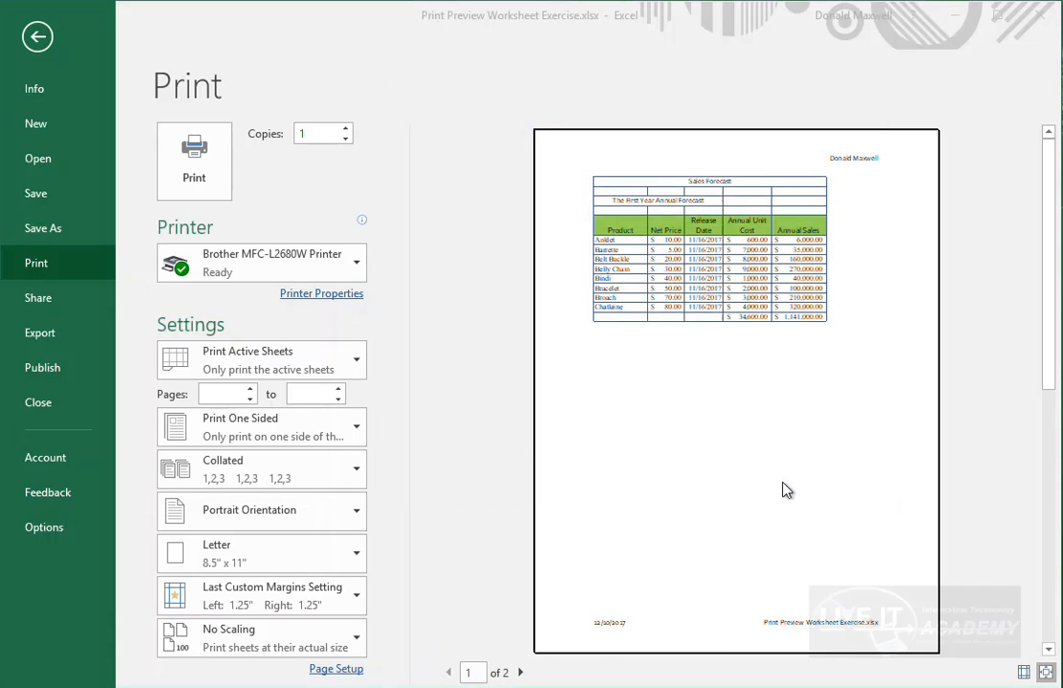
# - In Page Break Preview, remove the page break and extend the print area to column U
pyautogui.click(36, 38)
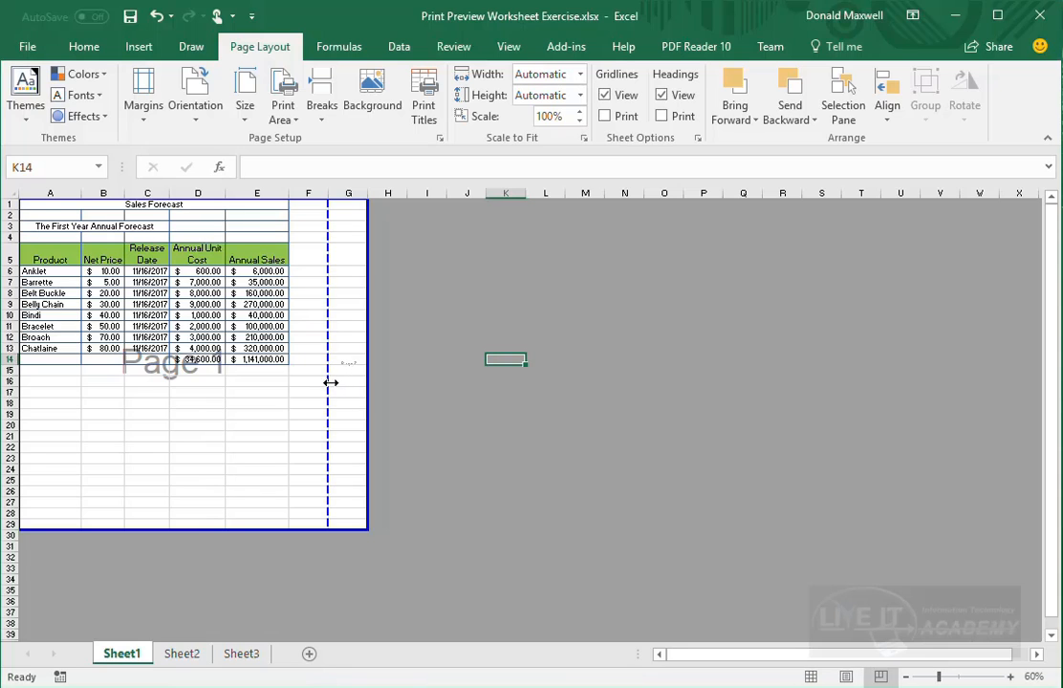
pyautogui.moveTo(330, 382); pyautogui.dragTo(377, 375)
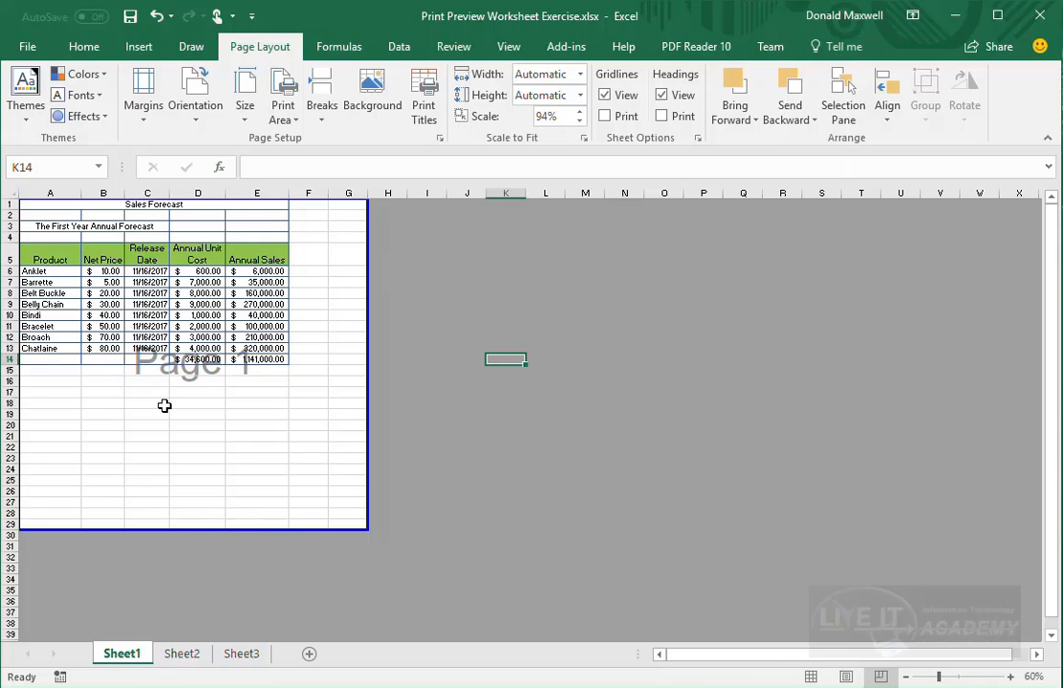
pyautogui.moveTo(370, 471); pyautogui.dragTo(916, 611)
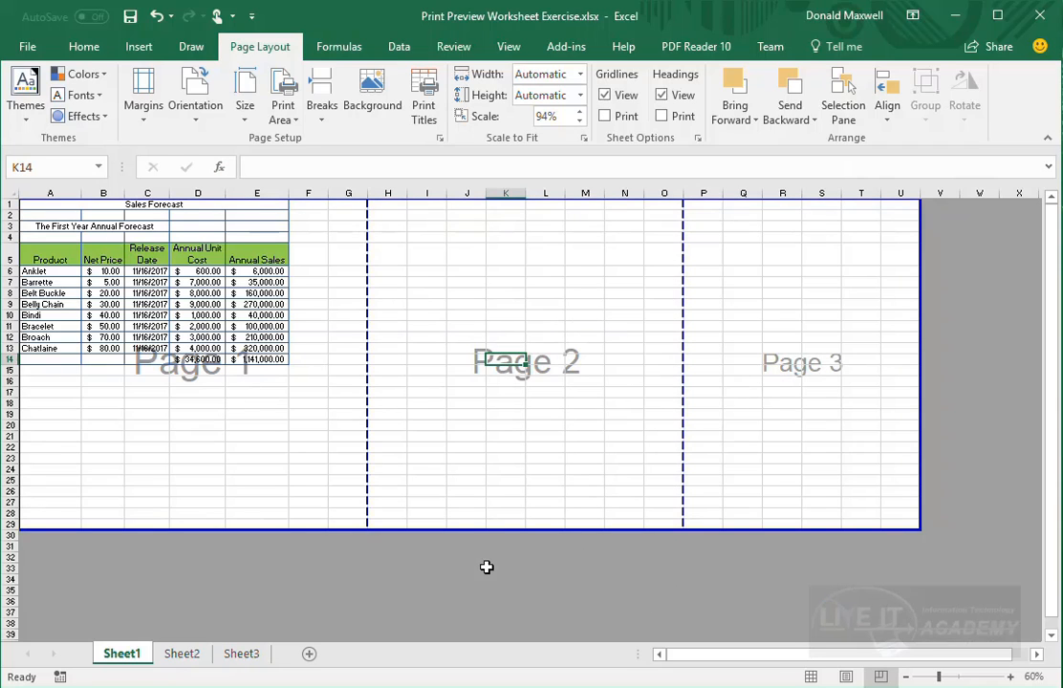
# - Drag the print area borders, then shrink the print area to the table, A1:E31
pyautogui.moveTo(500, 533); pyautogui.dragTo(488, 631)
pyautogui.scroll(-2, 382, 521)
pyautogui.scroll(-3, 414, 517)
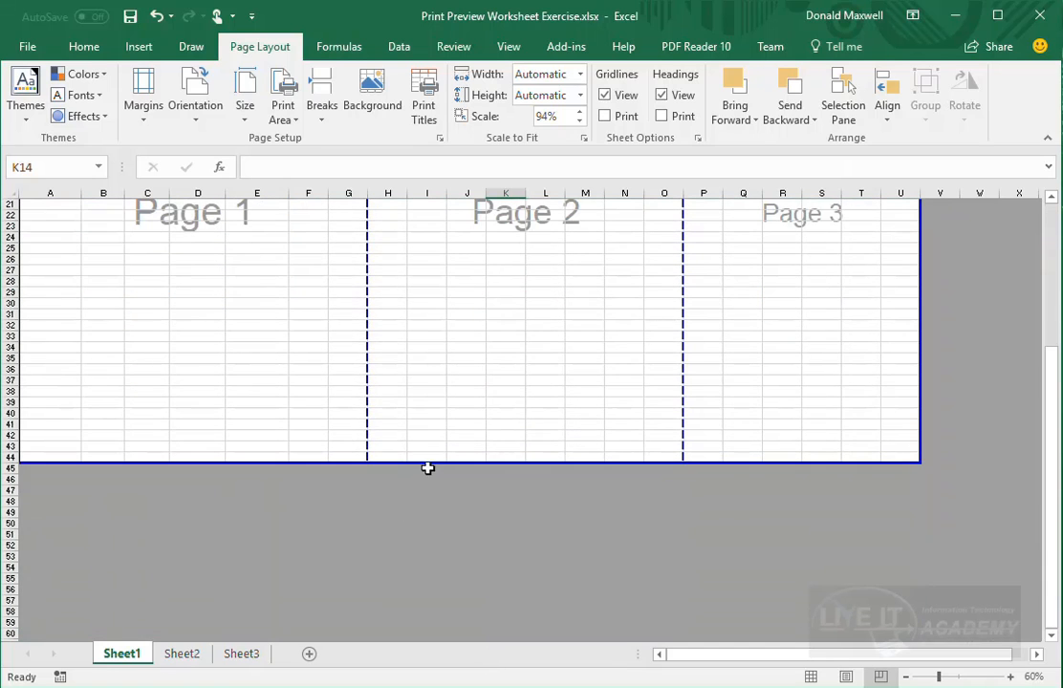
pyautogui.moveTo(429, 465); pyautogui.dragTo(423, 658)
pyautogui.scroll(-12, 479, 546)
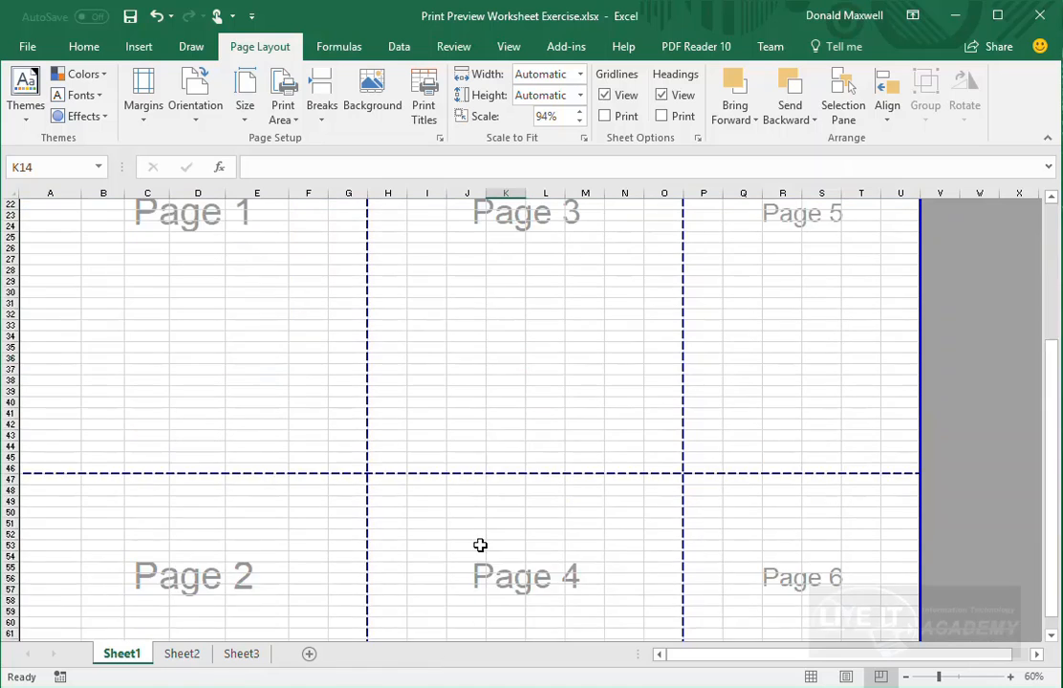
pyautogui.scroll(8, 480, 545)
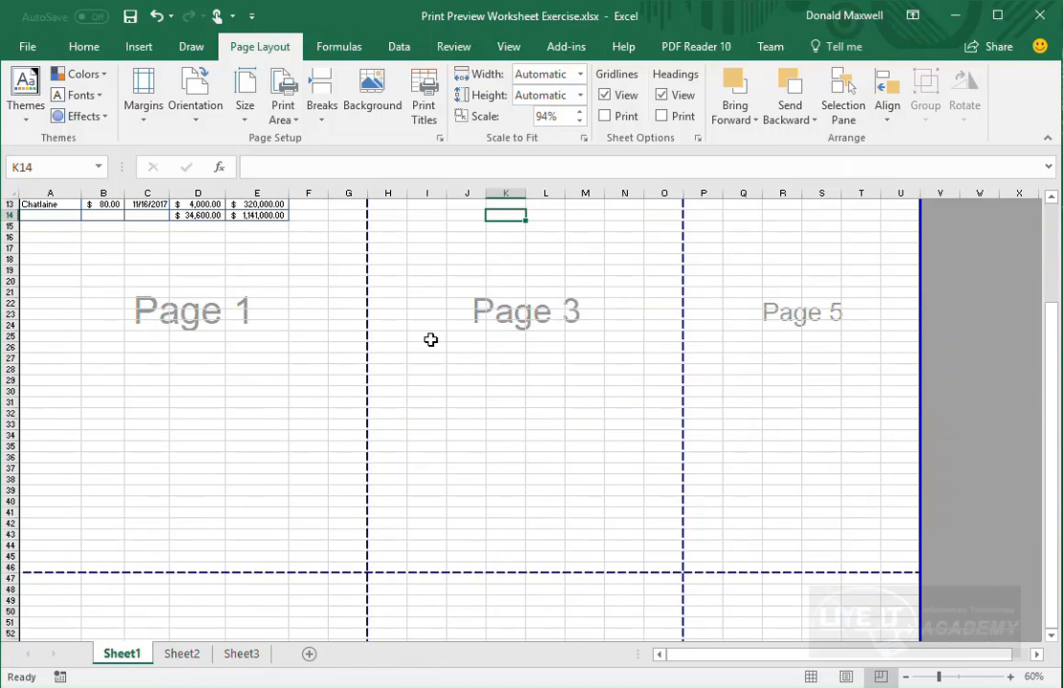
pyautogui.scroll(-8, 431, 339)
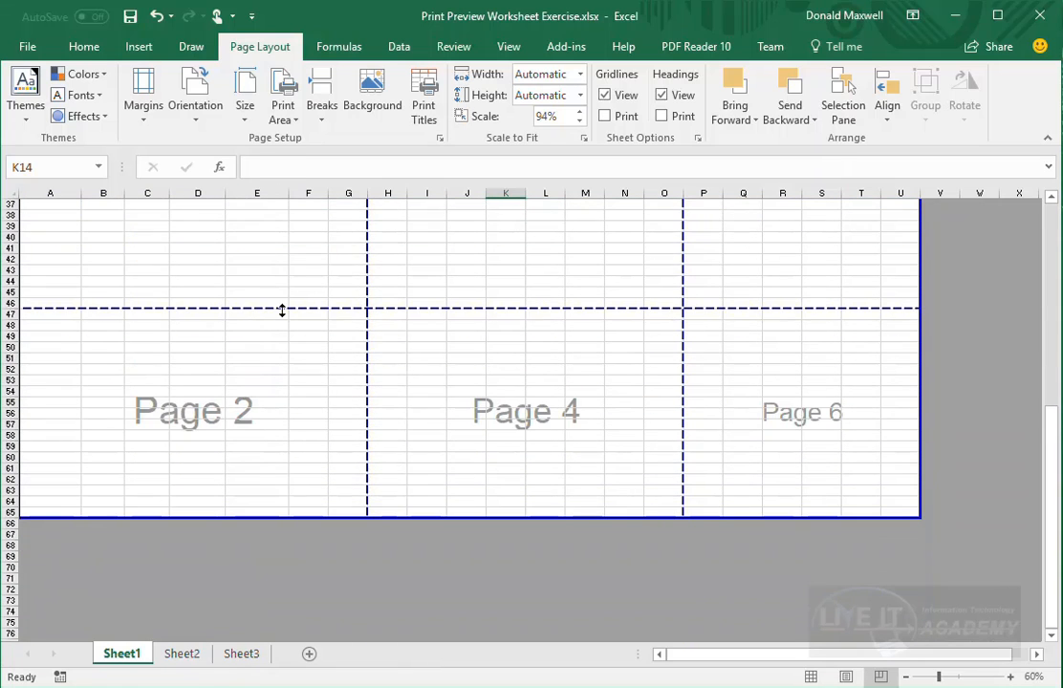
pyautogui.scroll(10, 486, 464)
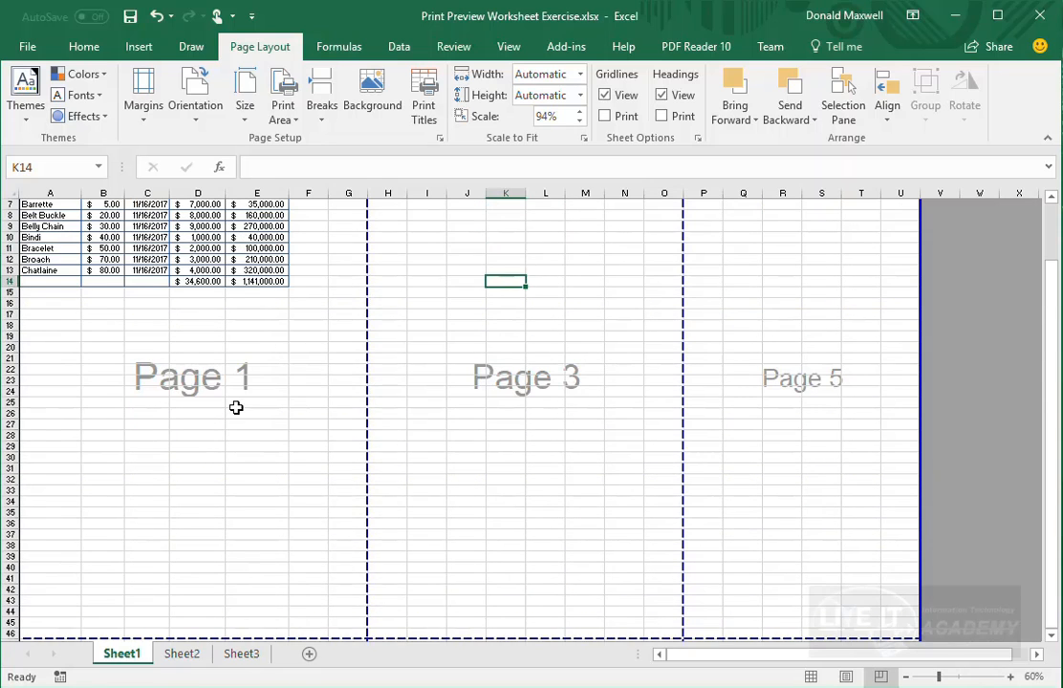
pyautogui.scroll(-5, 237, 614)
pyautogui.scroll(2, 487, 260)
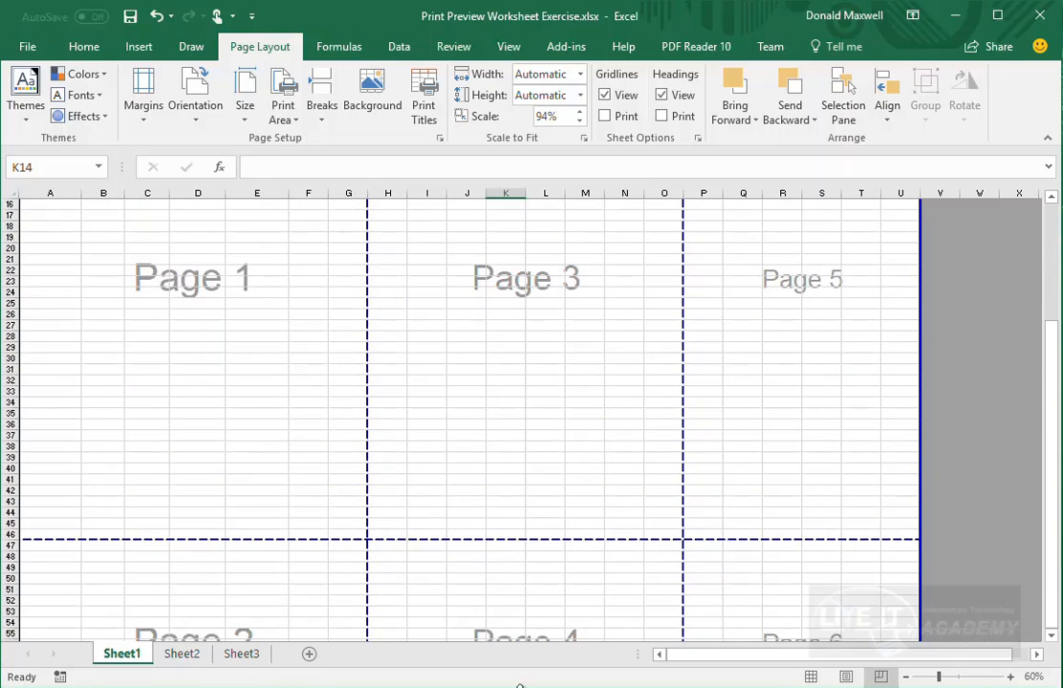
pyautogui.scroll(3, 351, 507)
pyautogui.scroll(-8, 536, 519)
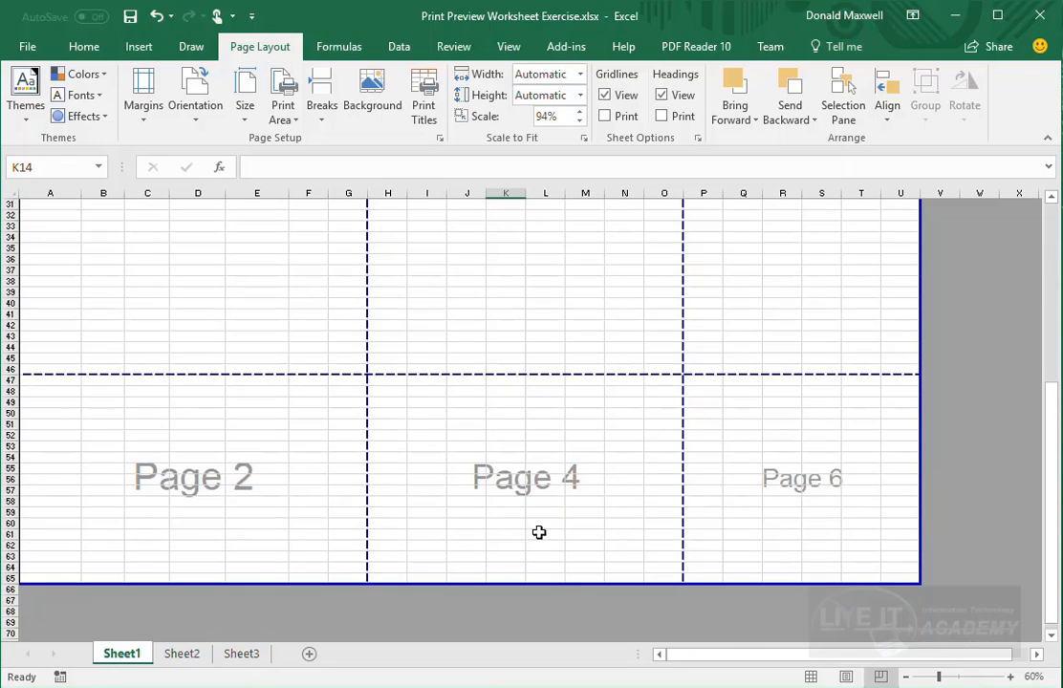
pyautogui.moveTo(916, 580); pyautogui.dragTo(289, 551)
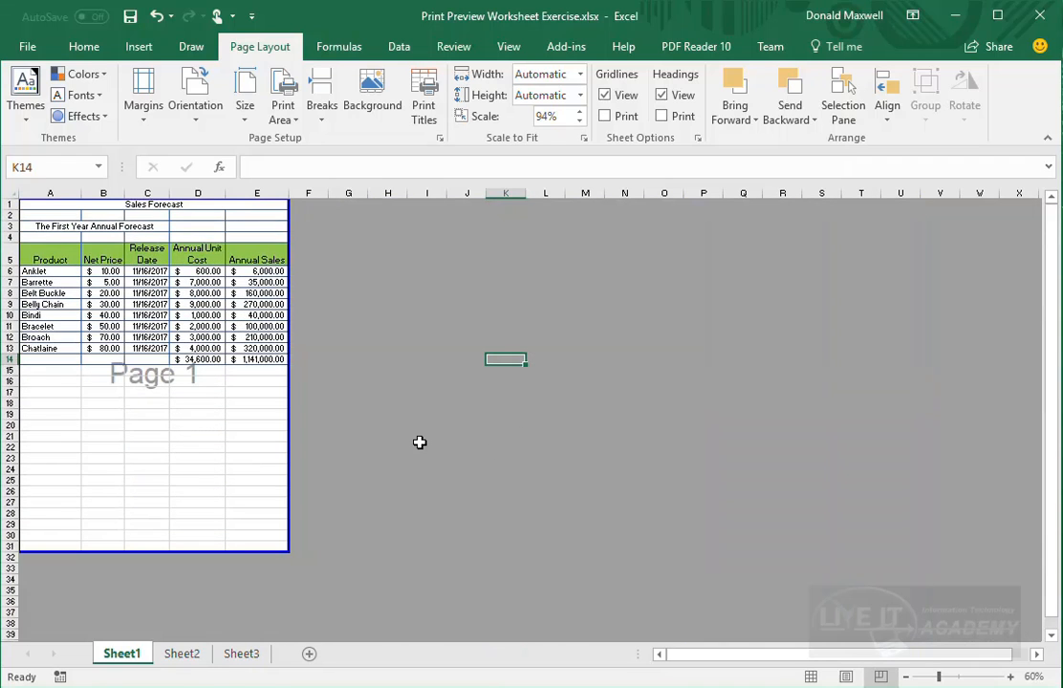
pyautogui.click(137, 111)
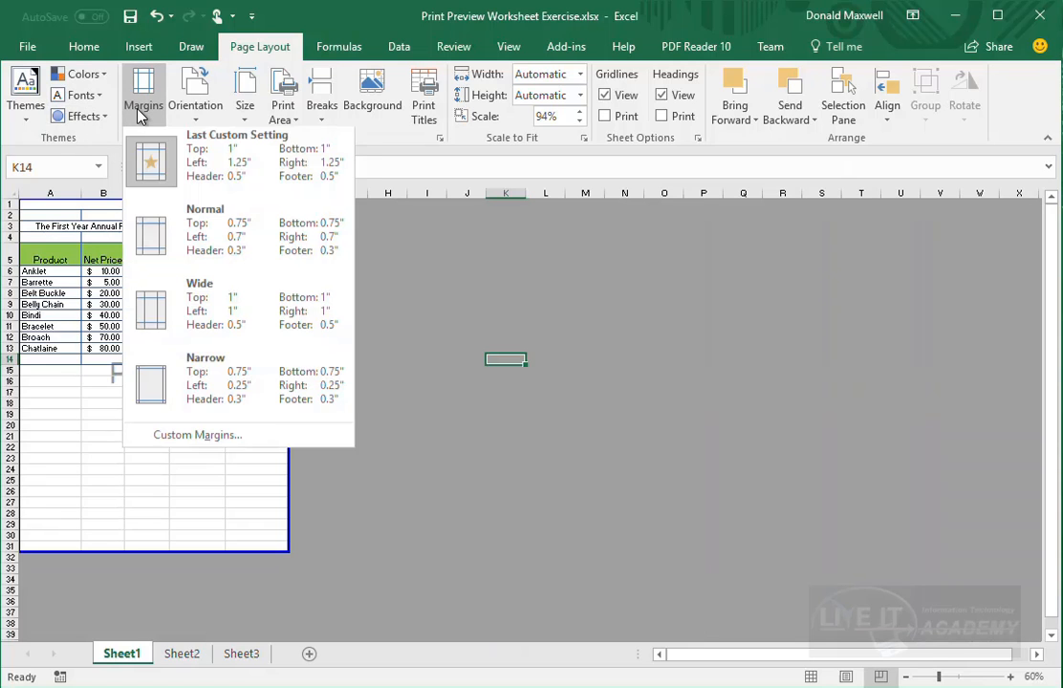
pyautogui.click(230, 438)
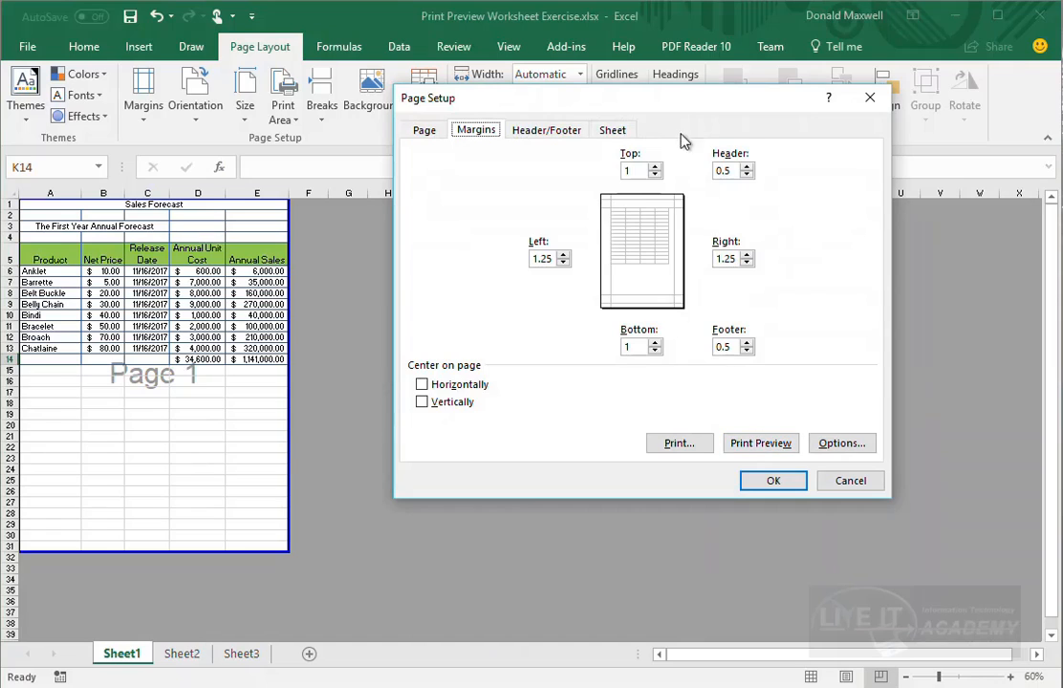
pyautogui.click(626, 135)
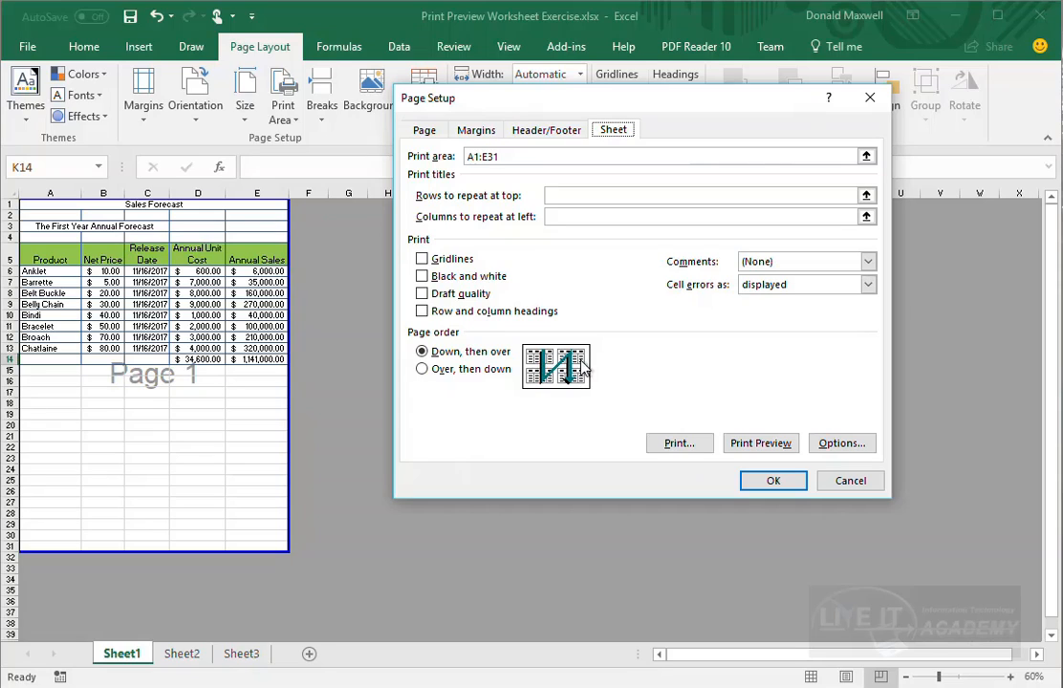
pyautogui.click(423, 369)
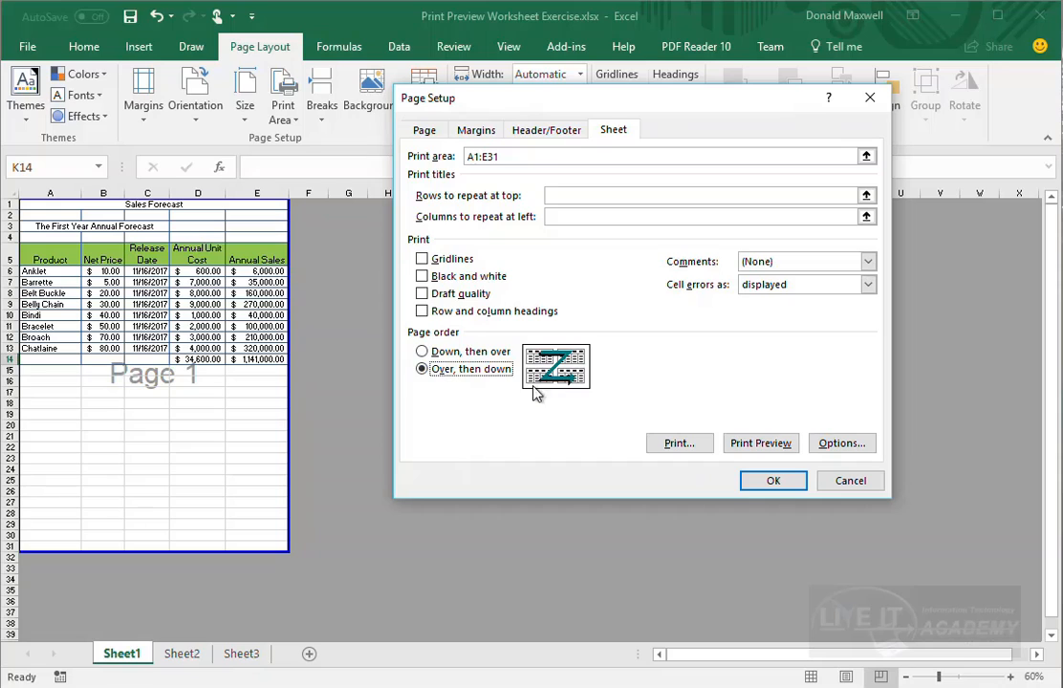
pyautogui.click(424, 353)
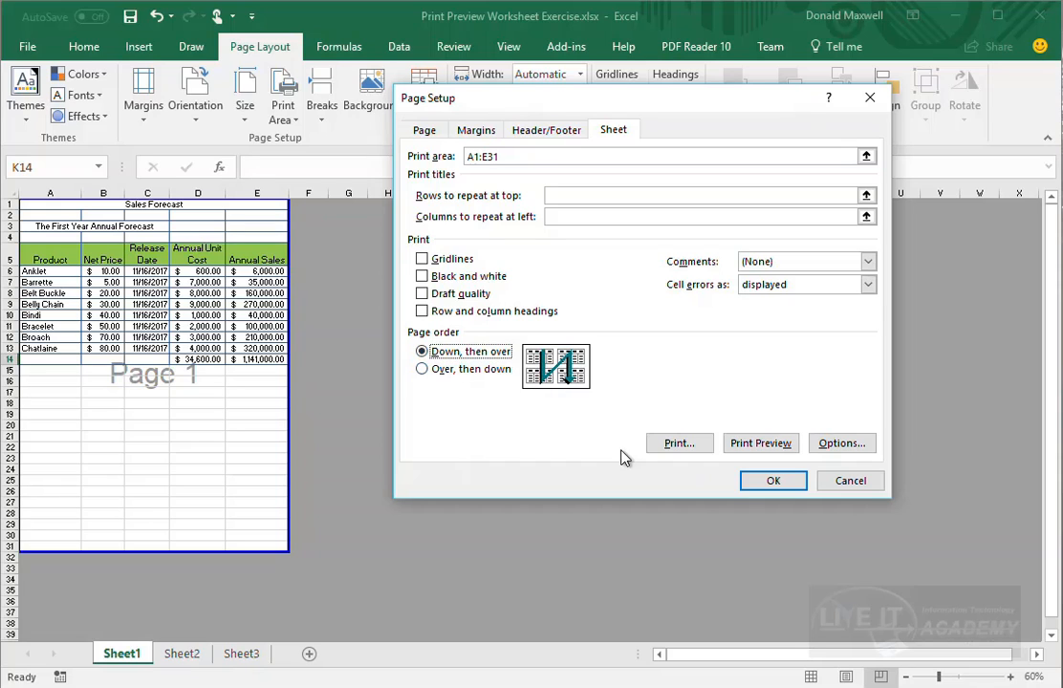
pyautogui.click(760, 481)
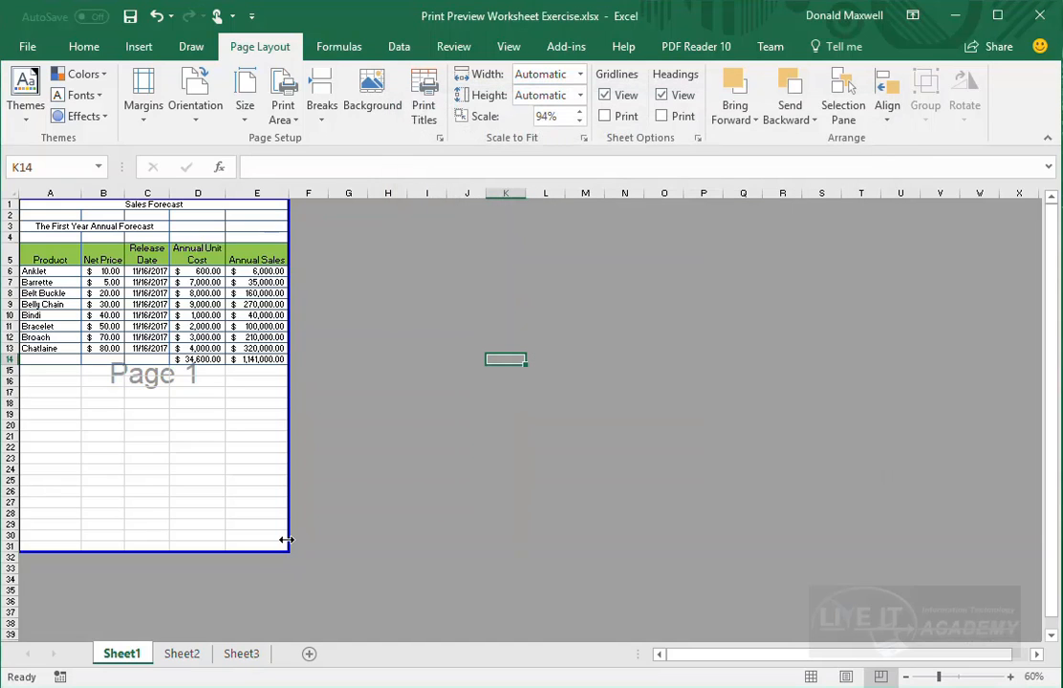
# - Stretch the print area to column V and check print area and page order in Page Setup
pyautogui.moveTo(287, 540); pyautogui.dragTo(650, 522)
pyautogui.moveTo(764, 654); pyautogui.dragTo(696, 654)
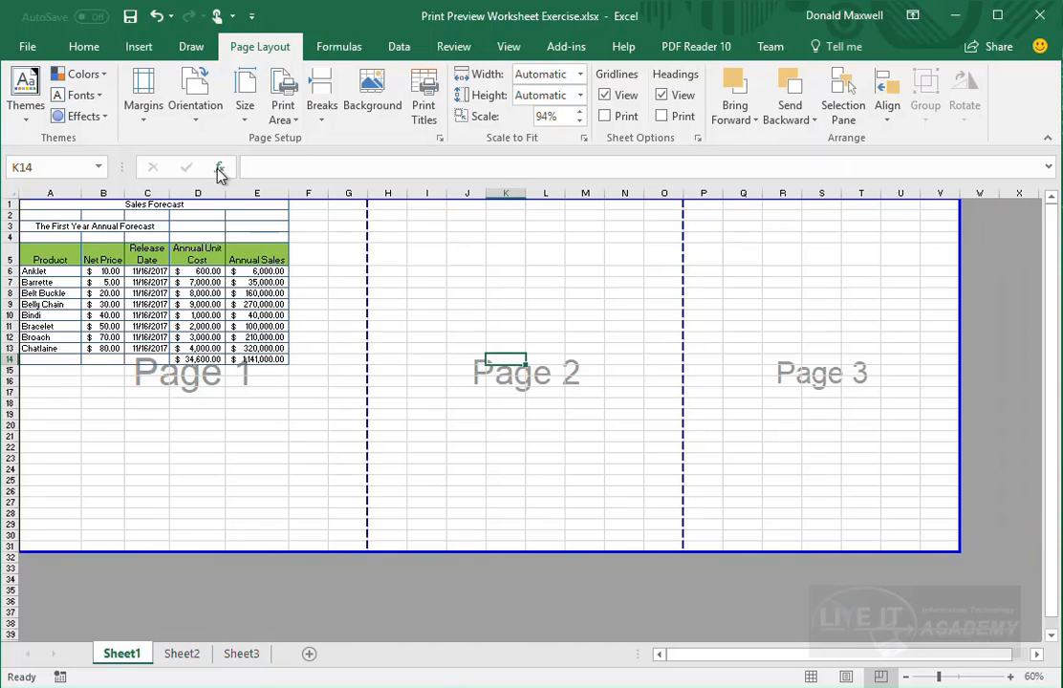
pyautogui.click(143, 110)
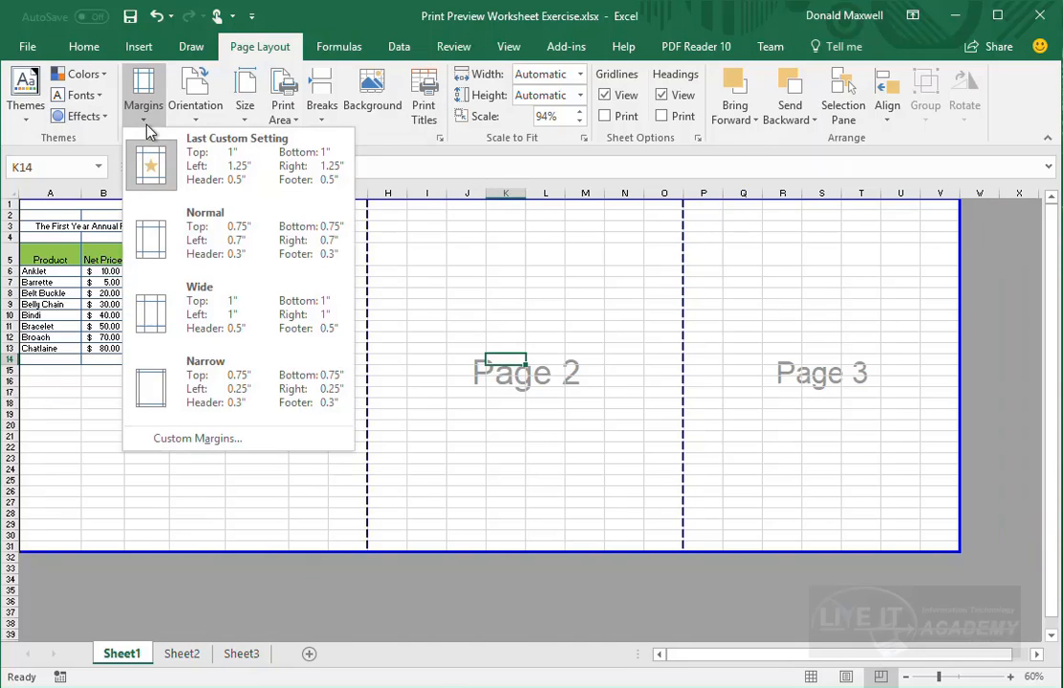
pyautogui.click(189, 442)
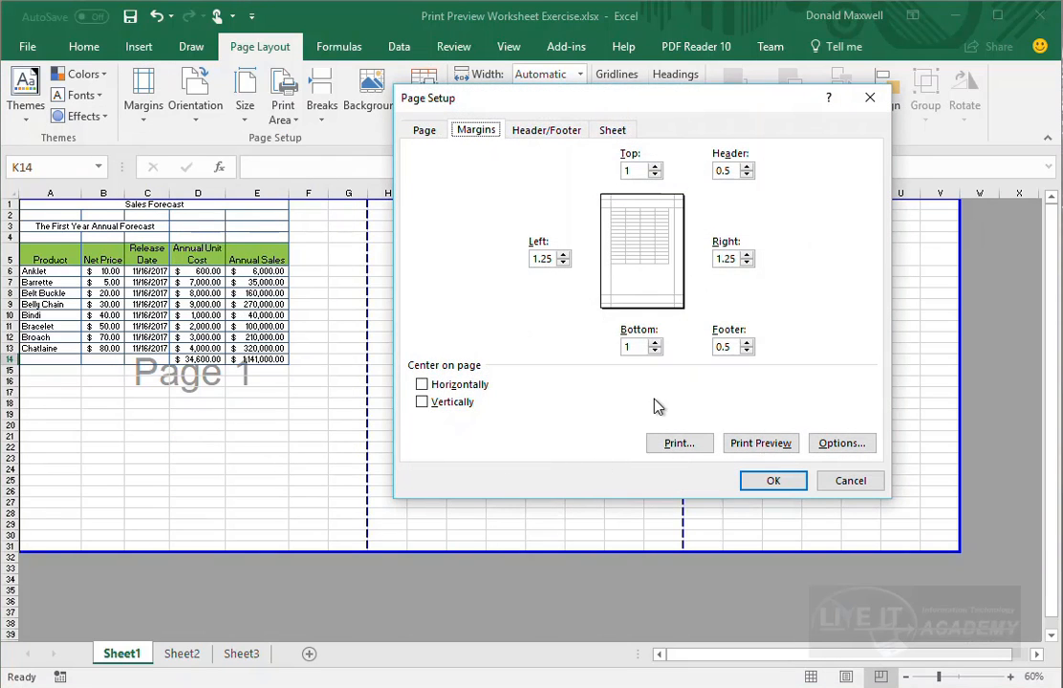
pyautogui.click(612, 133)
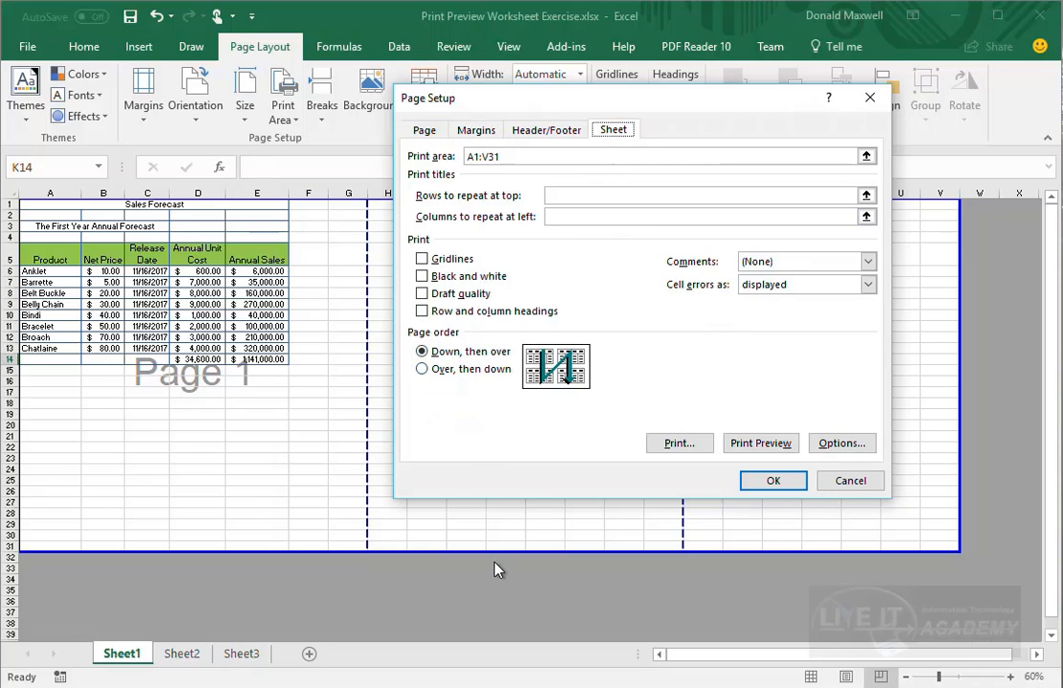
pyautogui.click(774, 484)
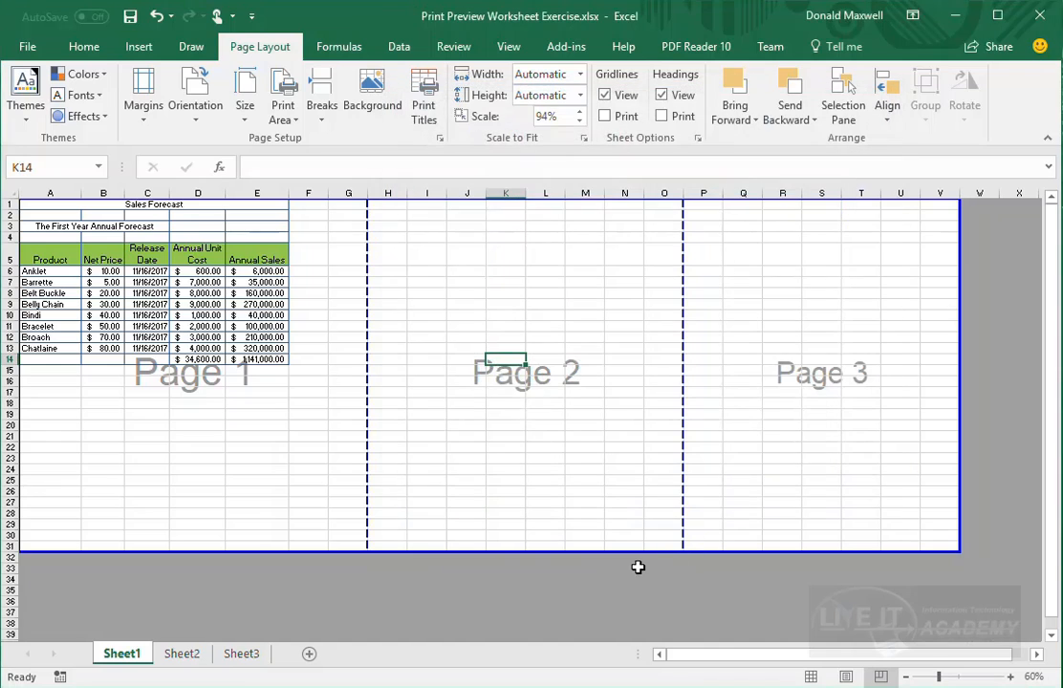
# - Extend the print area down to row 60, giving six pages
pyautogui.moveTo(641, 552); pyautogui.dragTo(661, 619)
pyautogui.scroll(-11, 661, 619)
pyautogui.scroll(4, 592, 536)
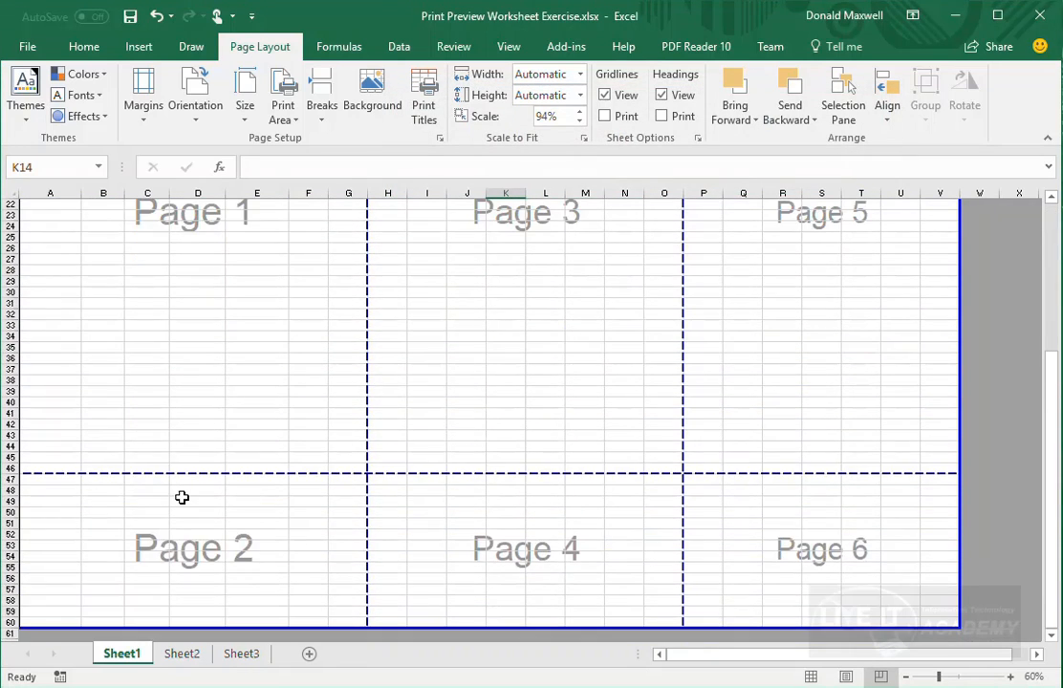
pyautogui.scroll(7, 379, 364)
pyautogui.scroll(-3, 379, 261)
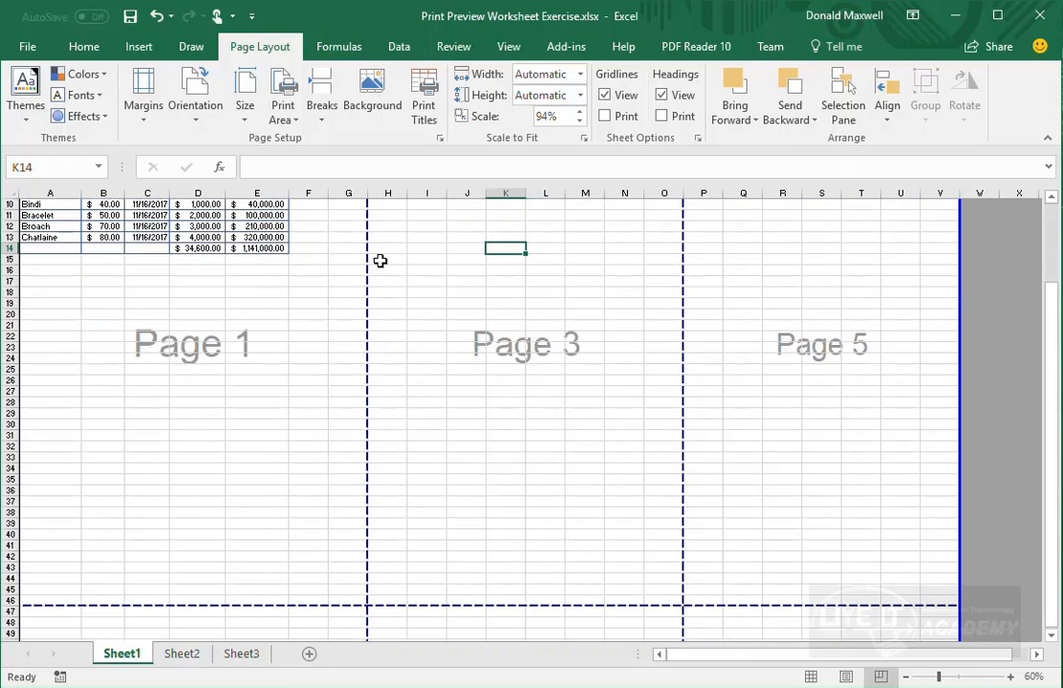
# - Set the page order to Over, then down in Page Setup's Sheet tab
pyautogui.click(139, 120)
pyautogui.click(196, 438)
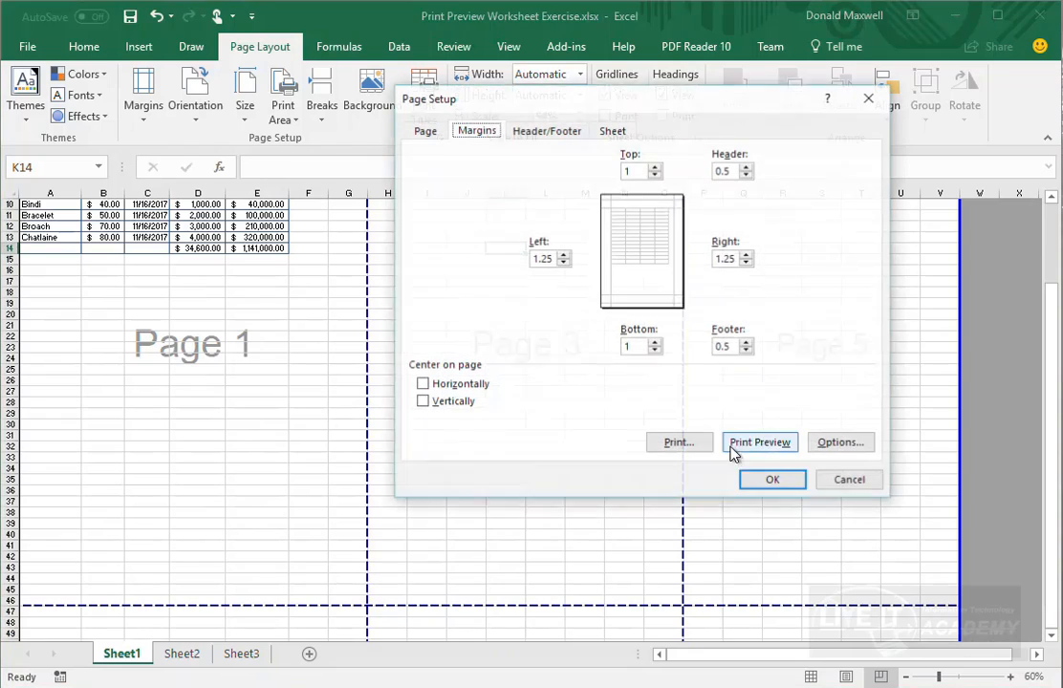
pyautogui.click(612, 130)
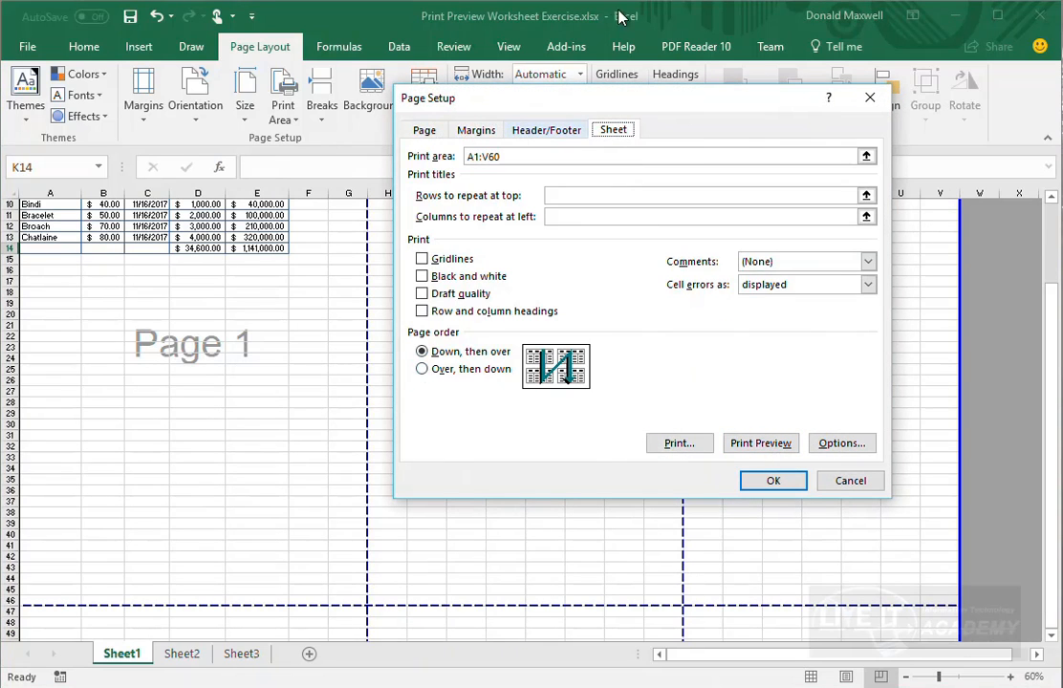
pyautogui.moveTo(687, 99); pyautogui.dragTo(849, 172)
pyautogui.click(583, 443)
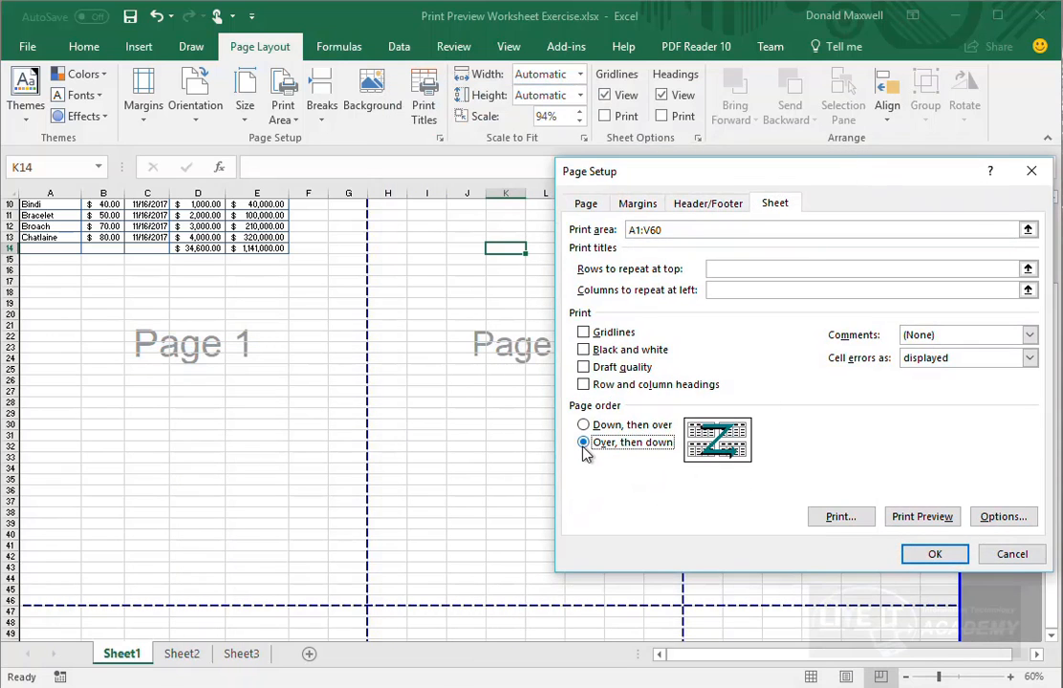
pyautogui.click(934, 554)
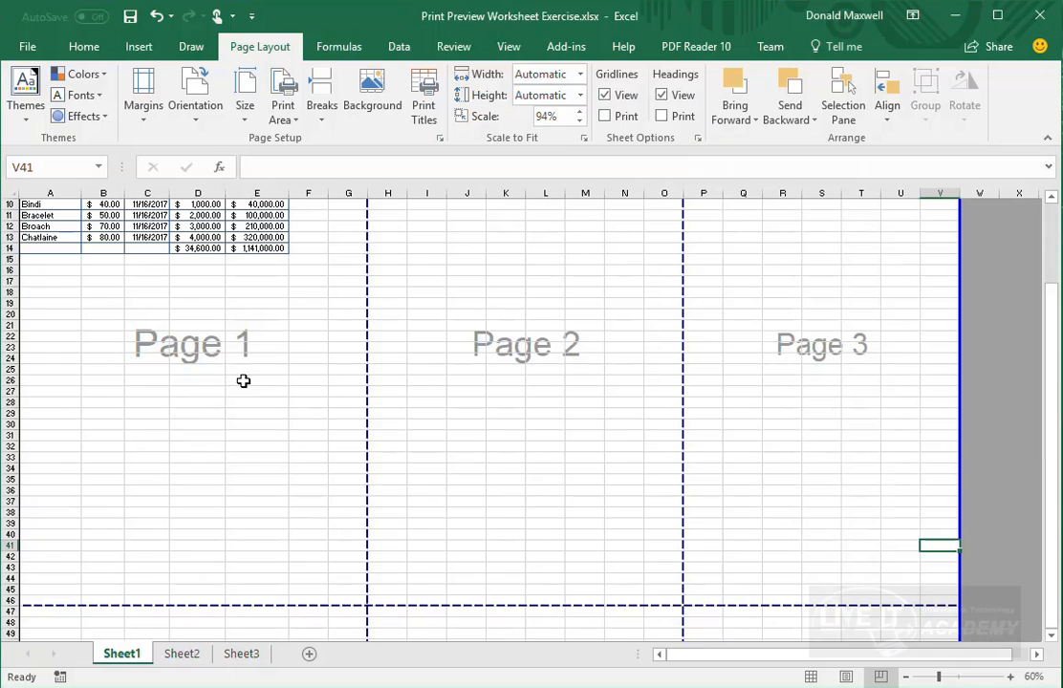
# - Shrink the print area so it ends at F40, leaving one page
pyautogui.scroll(-4, 210, 595)
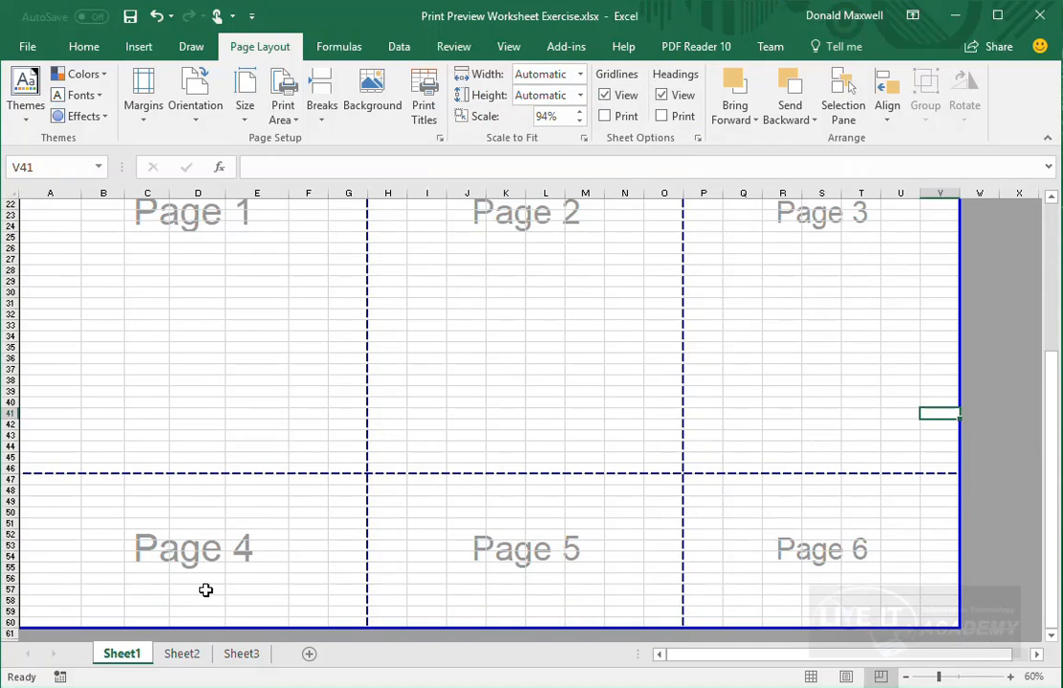
pyautogui.scroll(7, 526, 519)
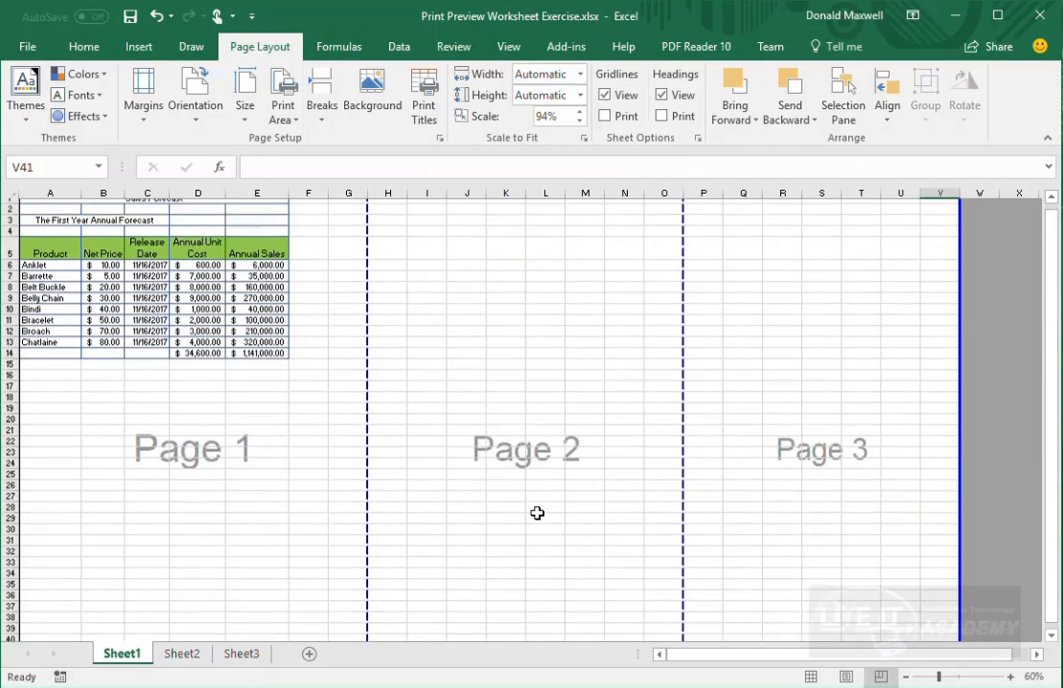
pyautogui.scroll(-9, 538, 512)
pyautogui.scroll(-1, 676, 535)
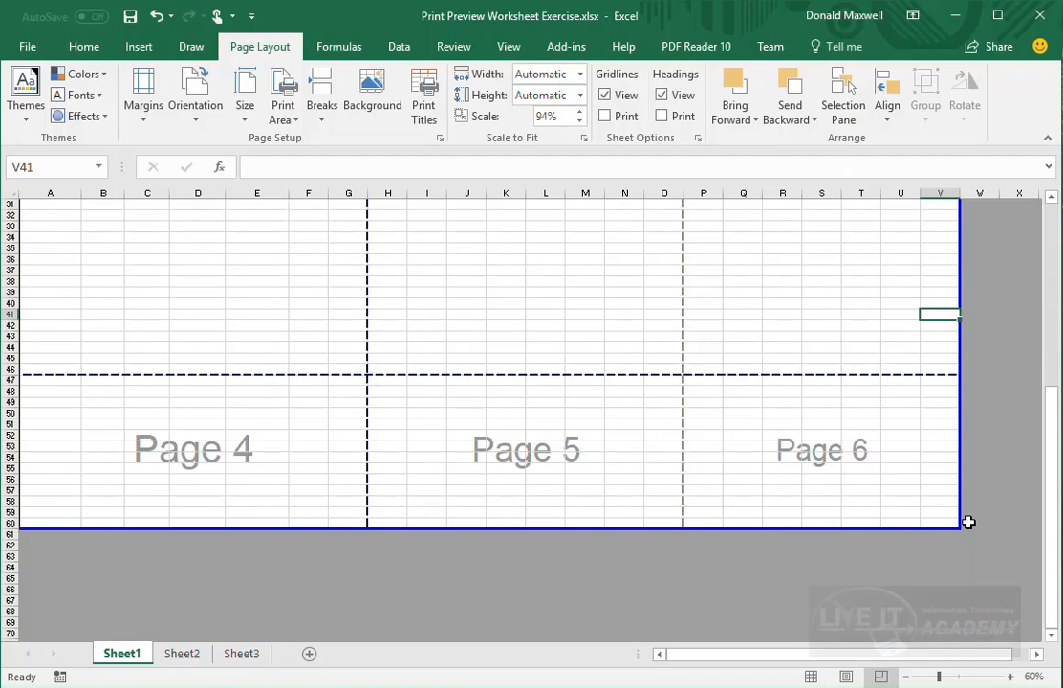
pyautogui.moveTo(959, 525); pyautogui.dragTo(328, 308)
pyautogui.scroll(10, 402, 341)
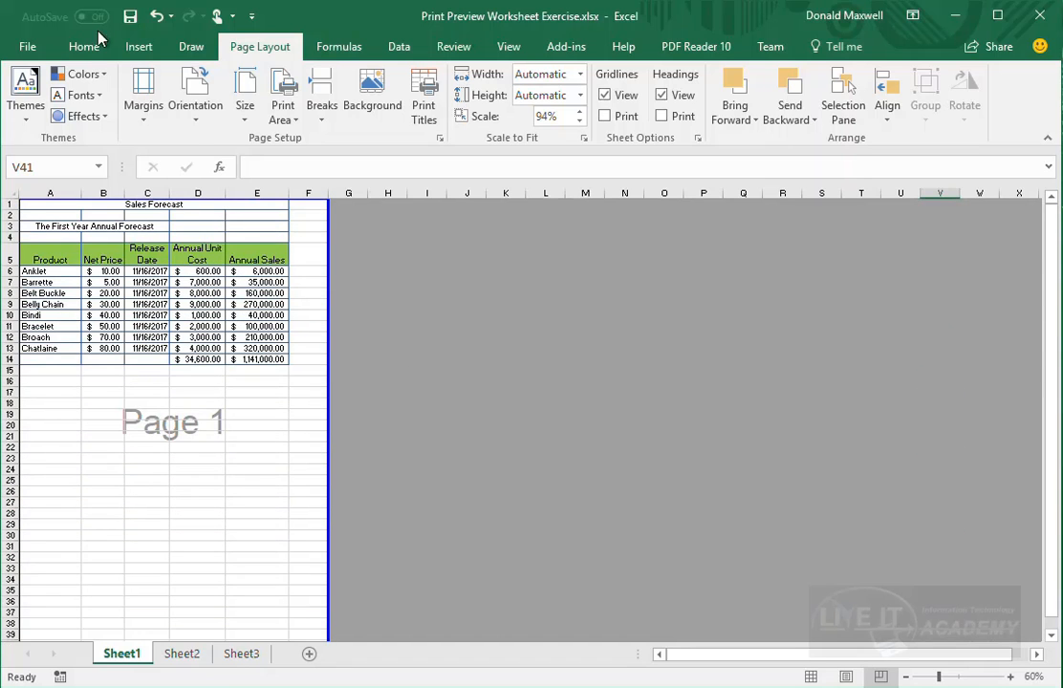
pyautogui.click(139, 122)
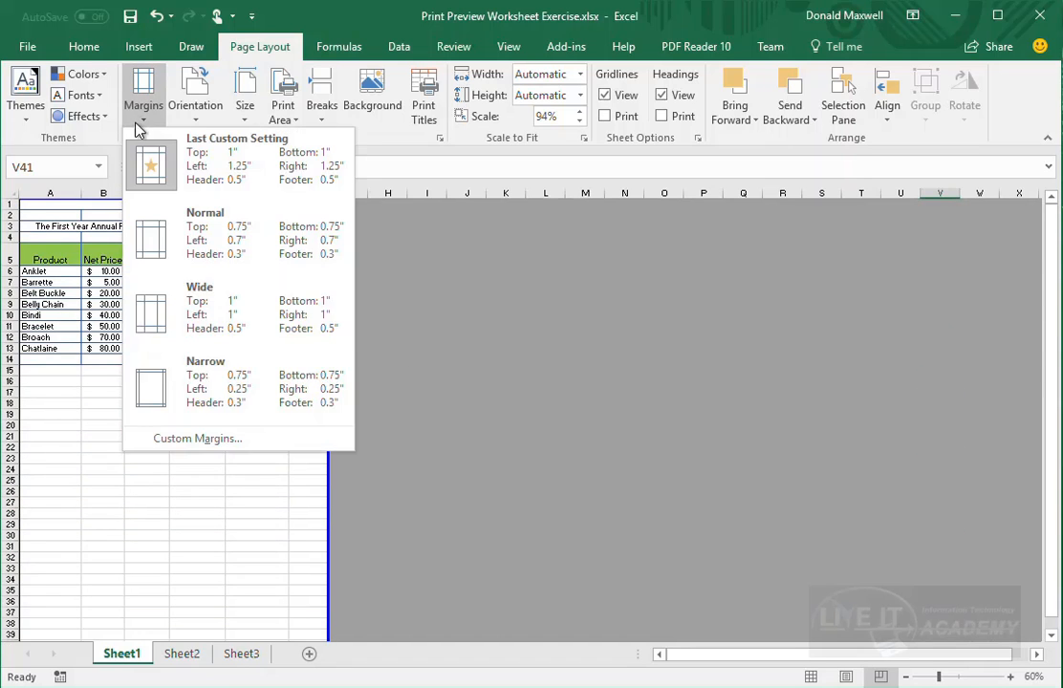
pyautogui.click(196, 440)
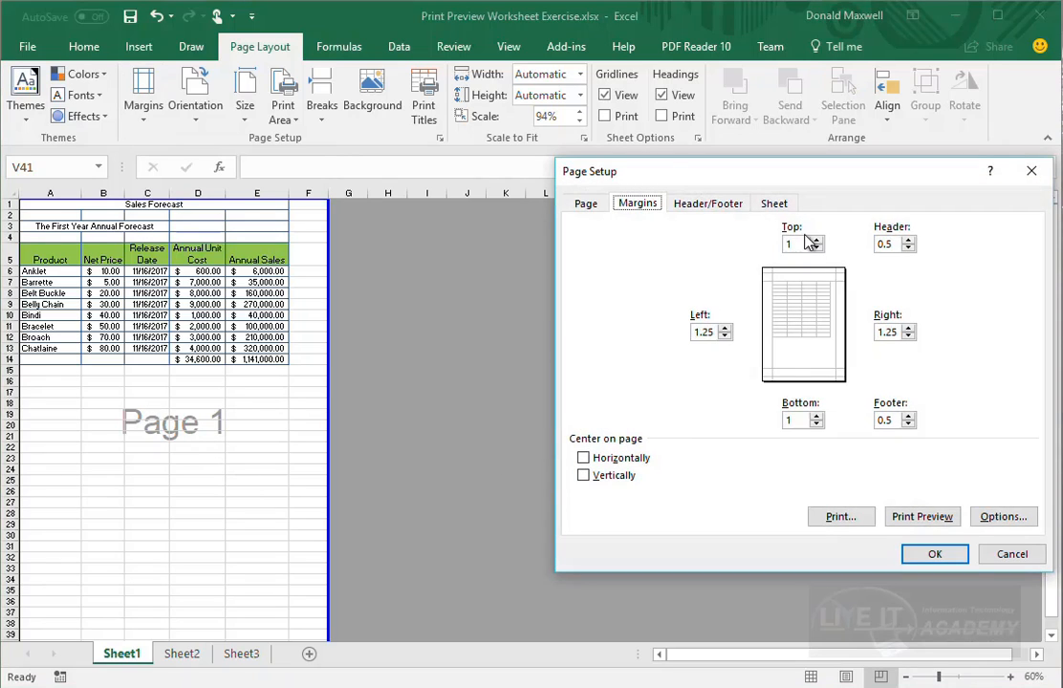
pyautogui.click(772, 203)
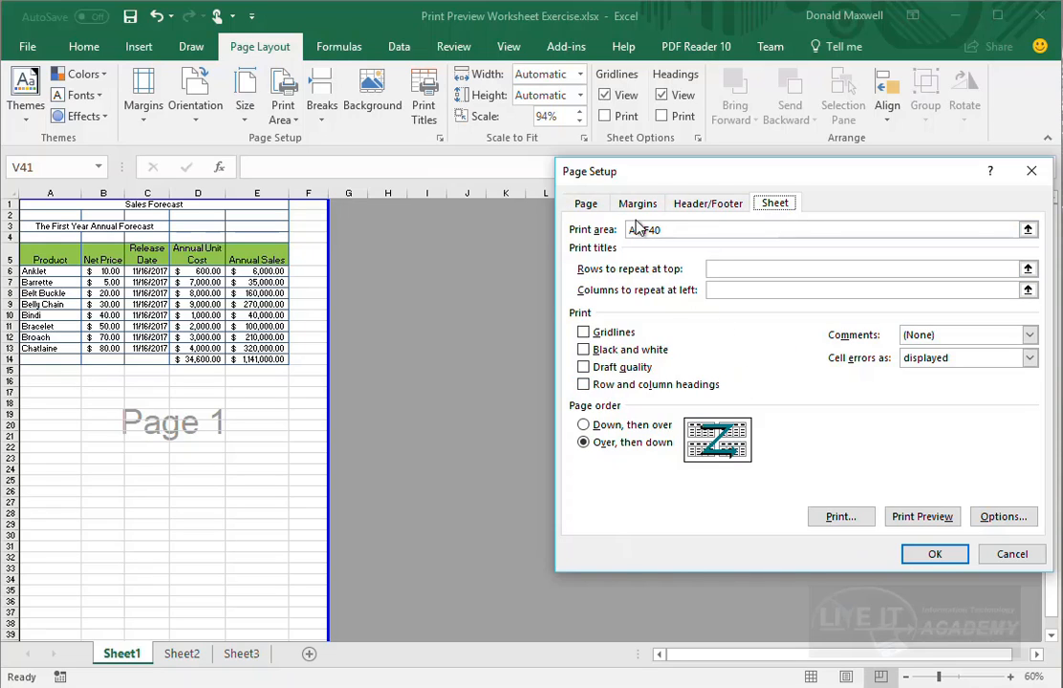
pyautogui.click(935, 557)
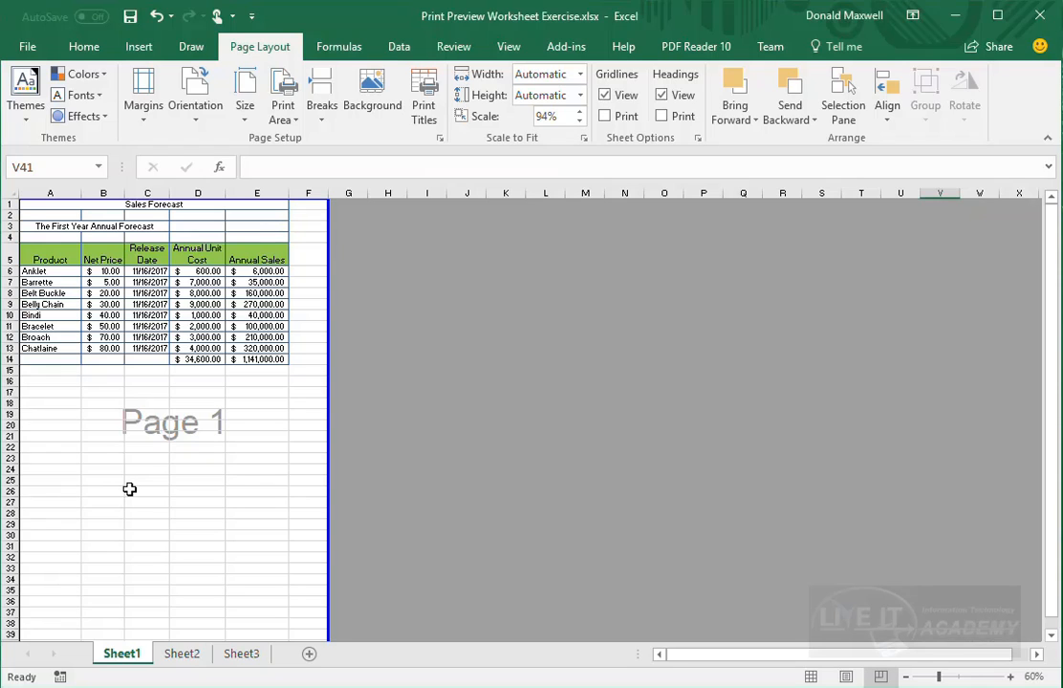
pyautogui.hotkey('ctrl', 'p')
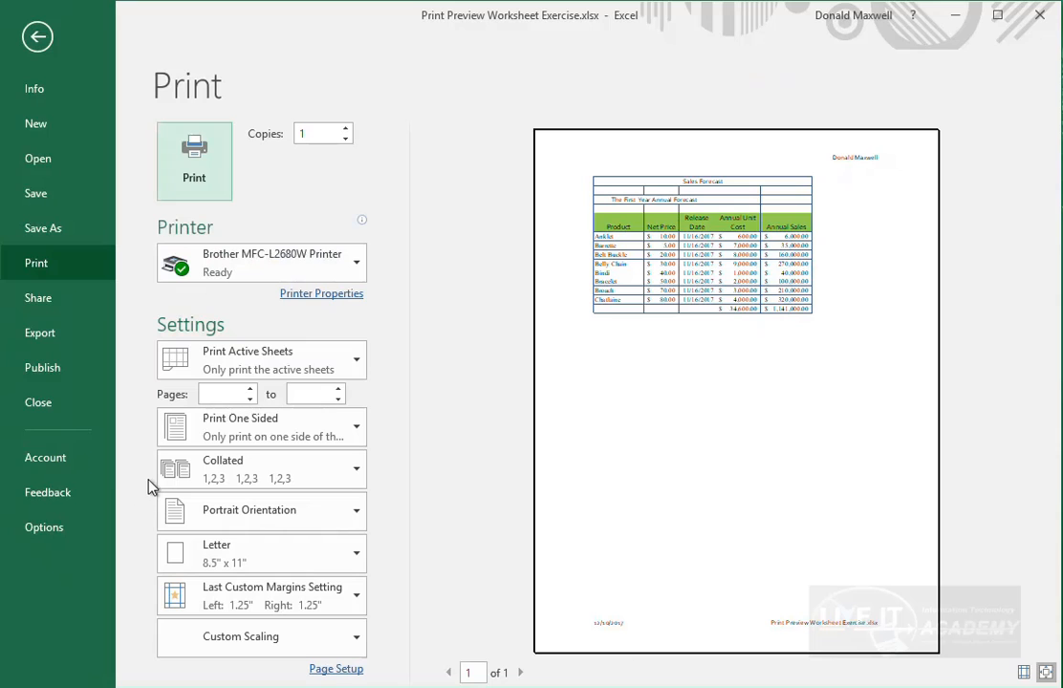
pyautogui.click(37, 40)
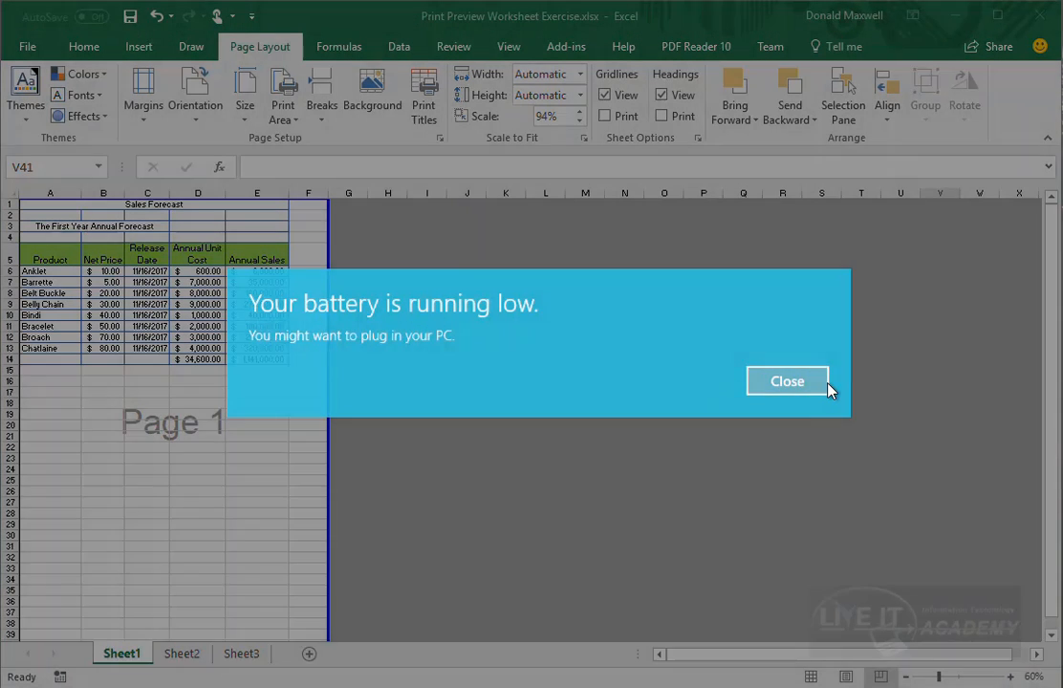
pyautogui.click(762, 386)
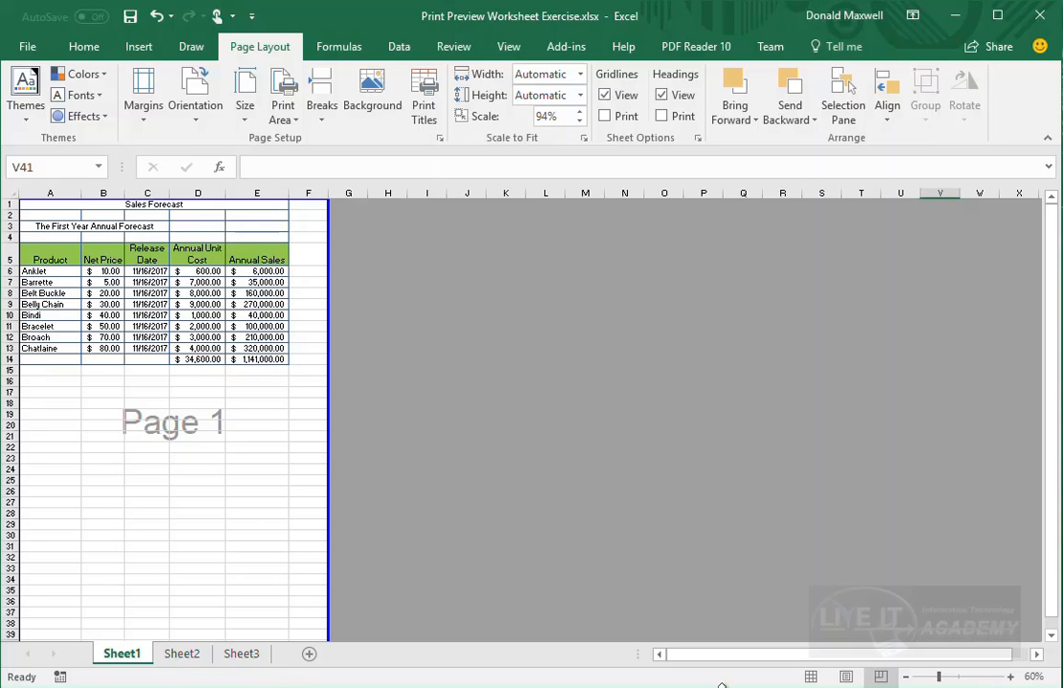
# - Confirm in print preview that the sheet prints as one Page 1, columns A–F through row 40
pyautogui.scroll(-3, 305, 564)
pyautogui.scroll(3, 305, 567)
pyautogui.click(28, 46)
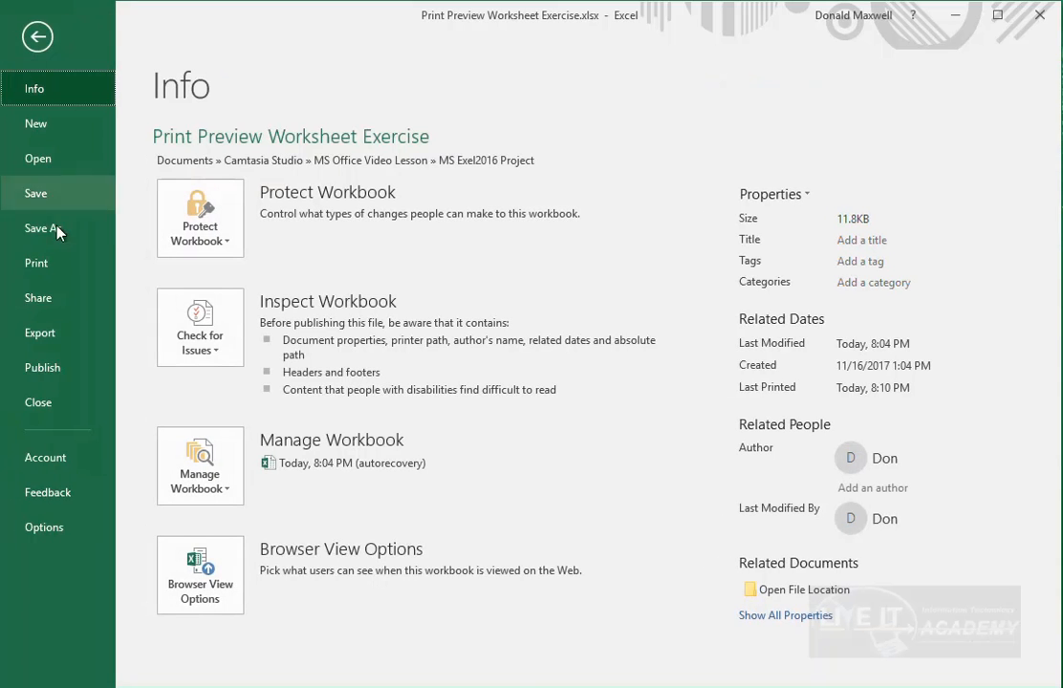
pyautogui.click(38, 268)
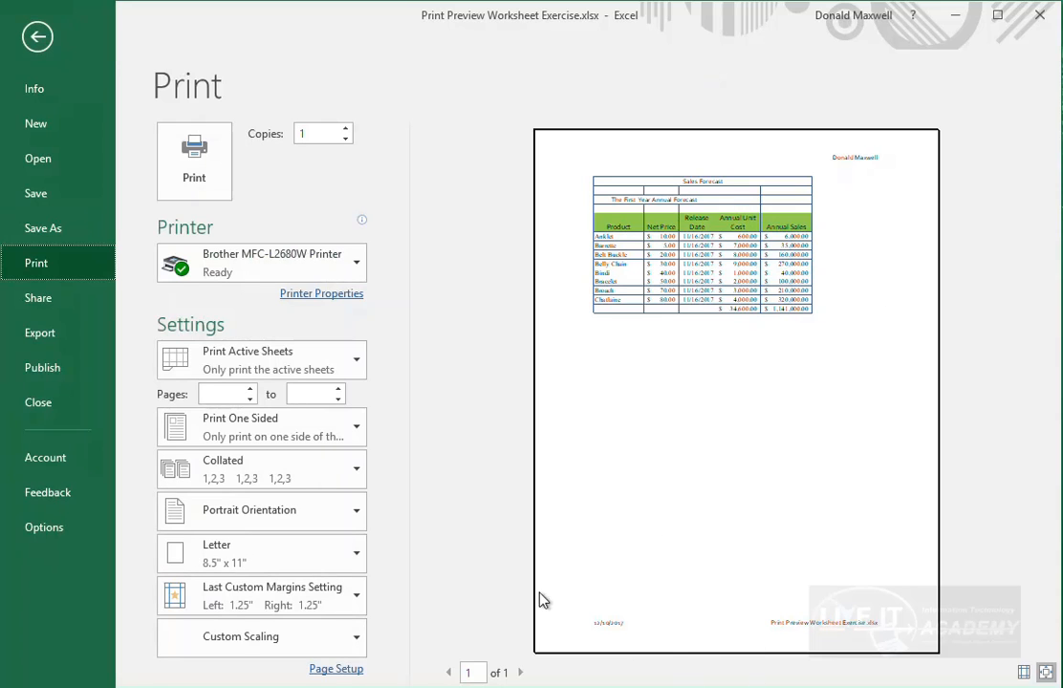
pyautogui.click(38, 36)
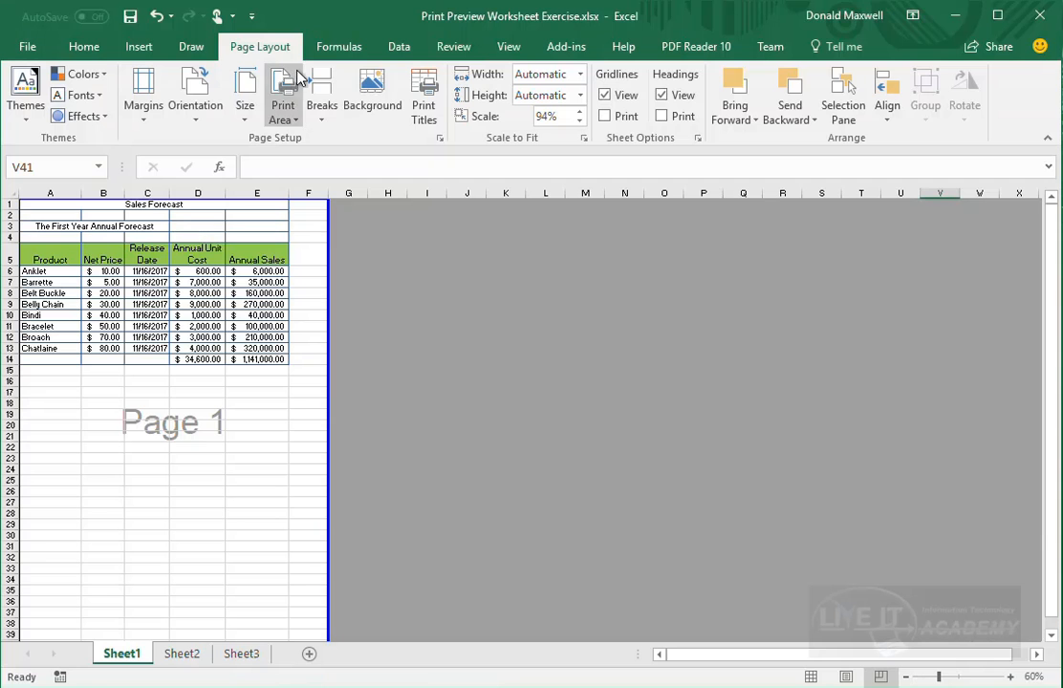
# - Show the workbook view options on the View ribbon
pyautogui.click(513, 52)
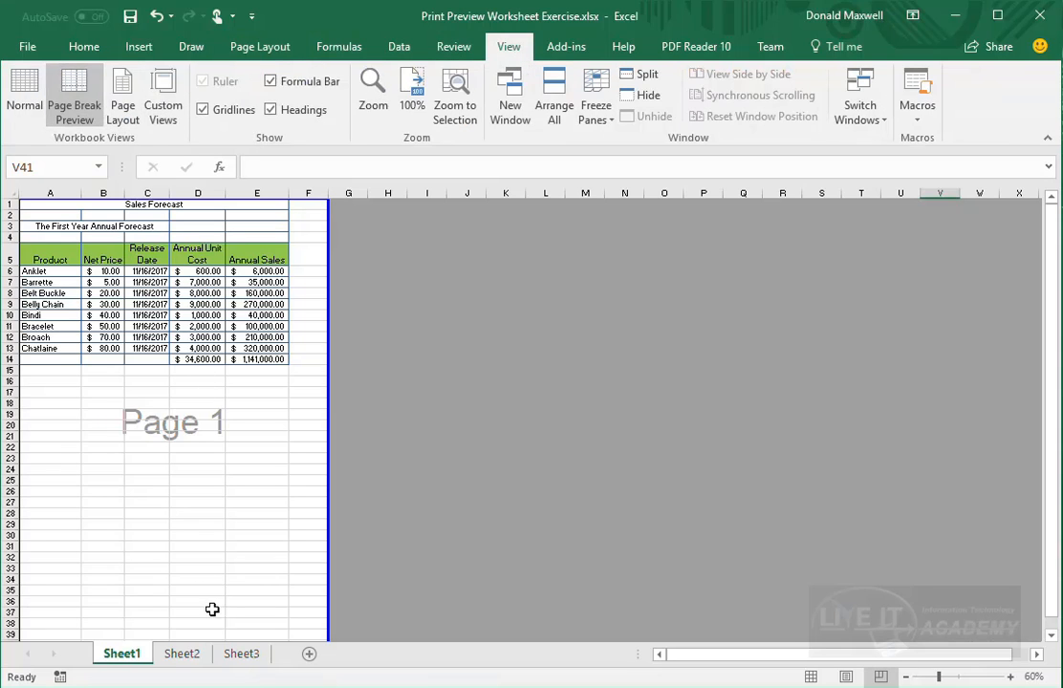
pyautogui.scroll(-2, 220, 610)
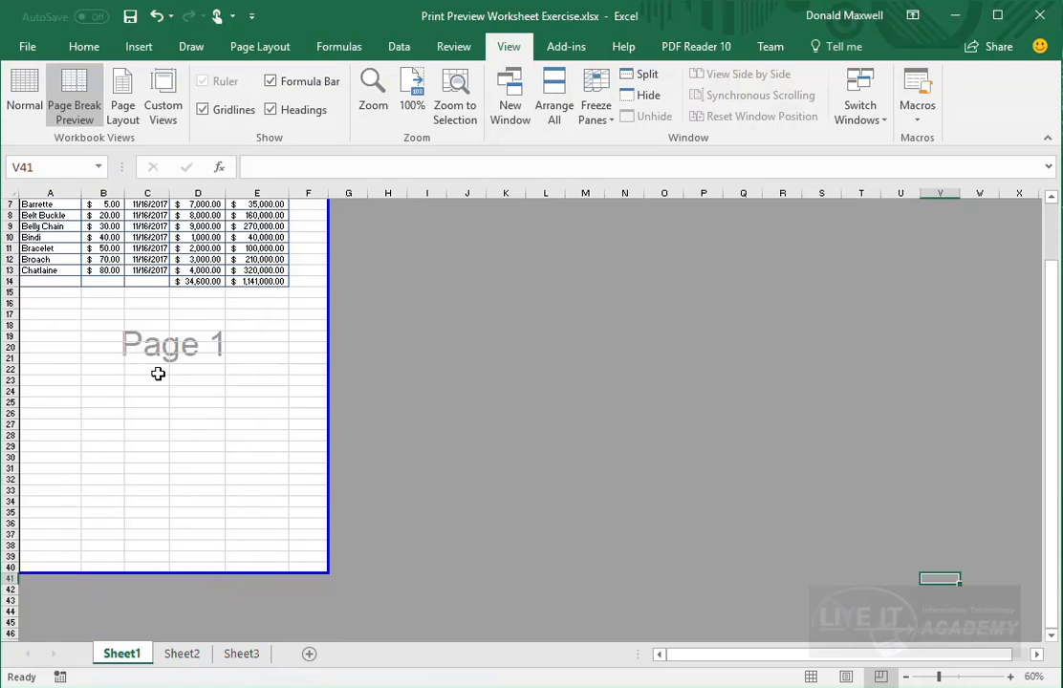
pyautogui.scroll(2, 158, 353)
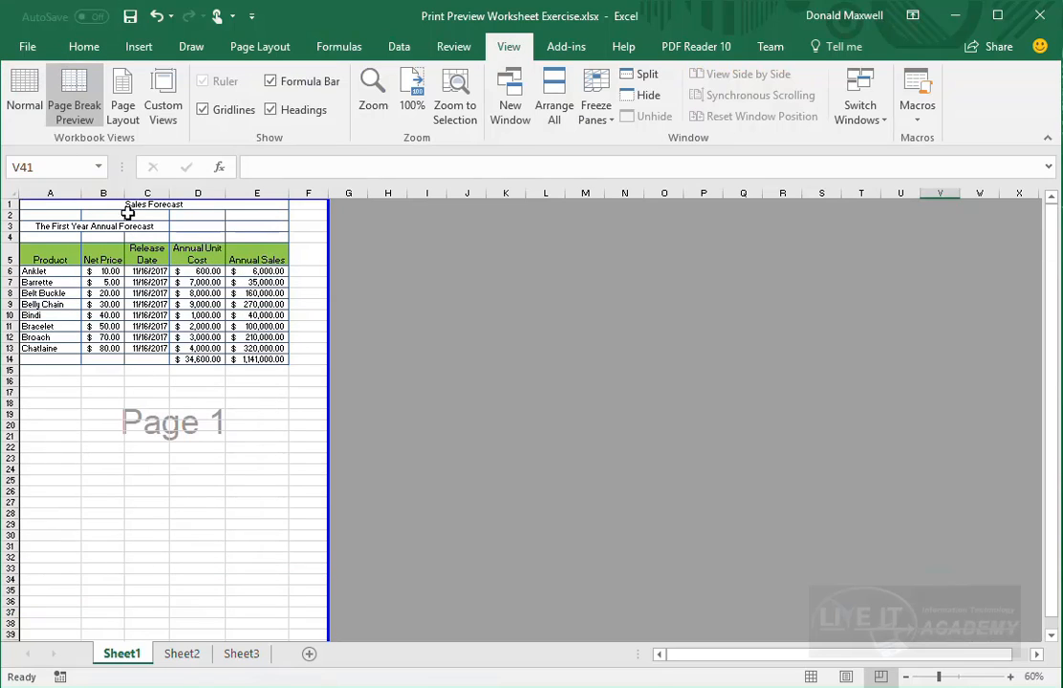